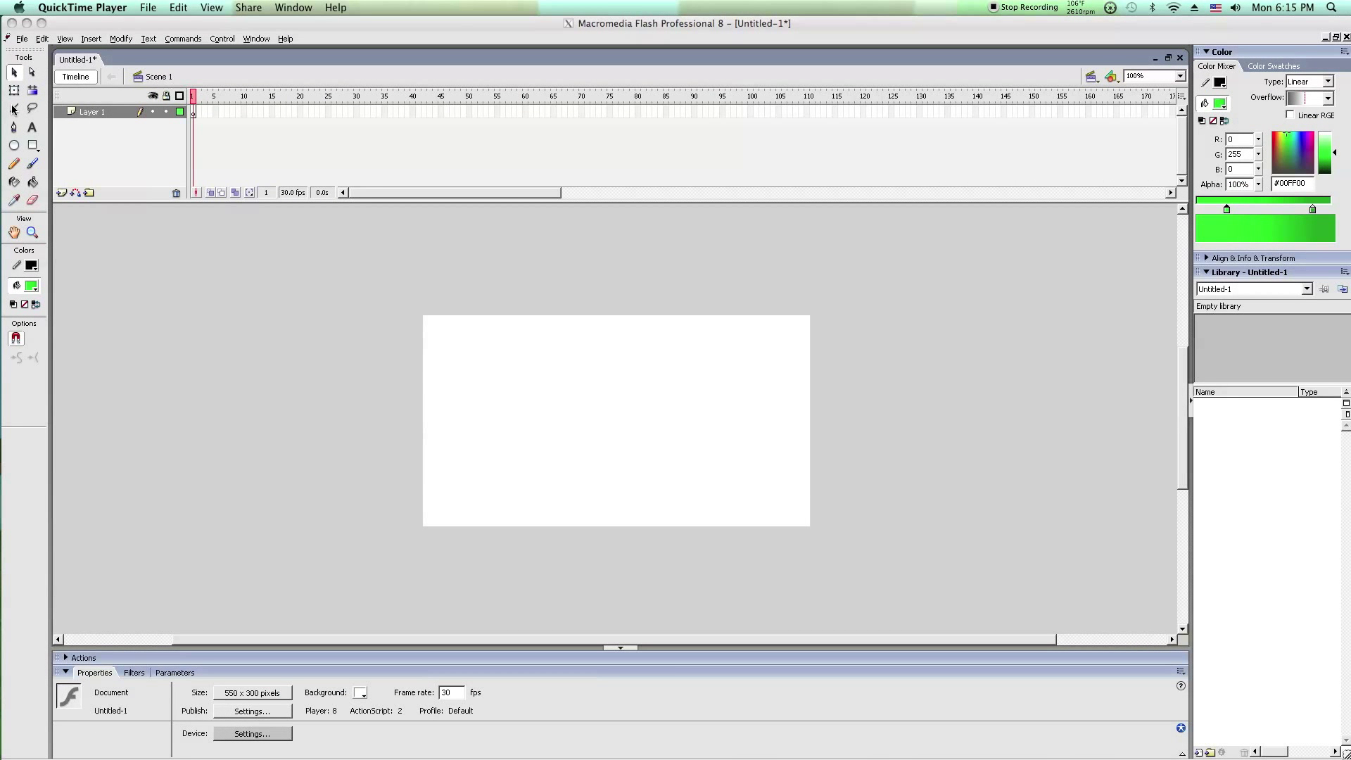
Draw a horizontal line and a short diagonal line below it on the stage.
left_click(271, 252)
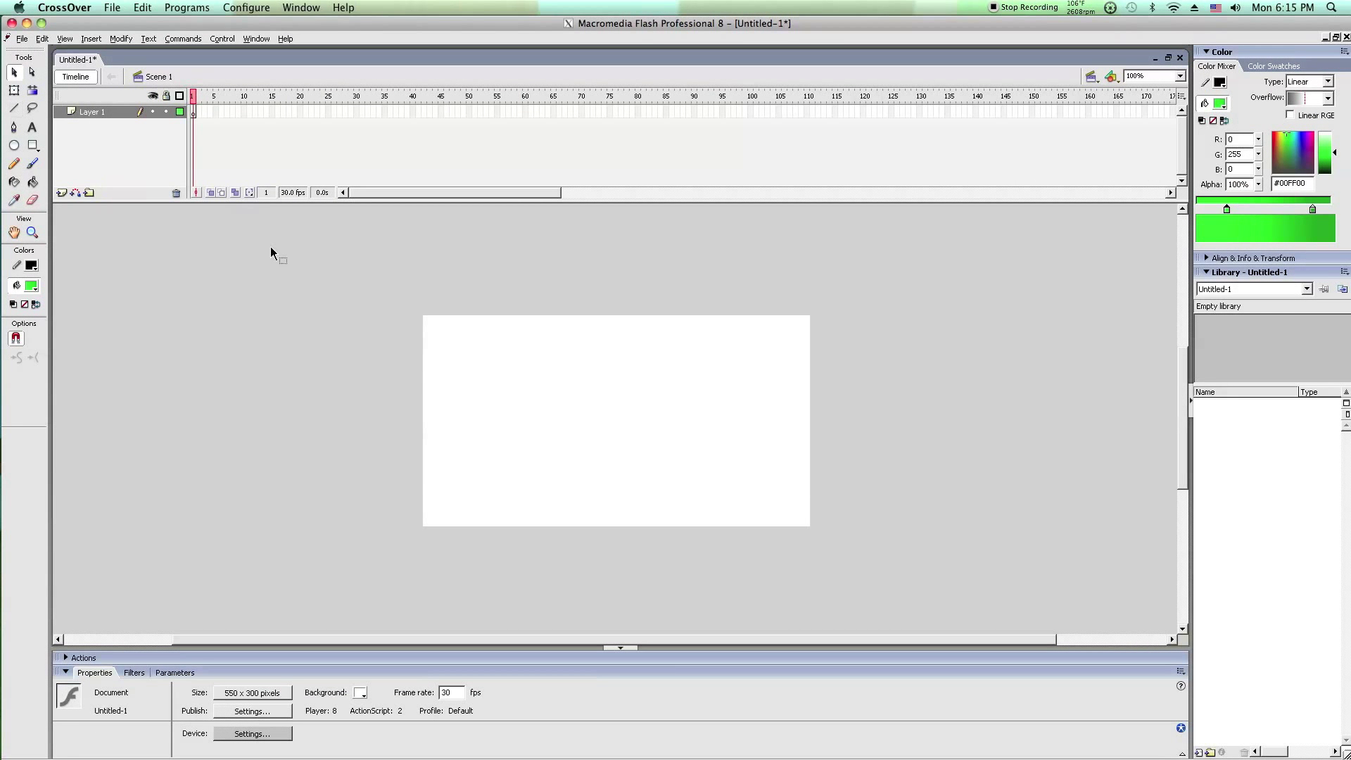
left_click(13, 113)
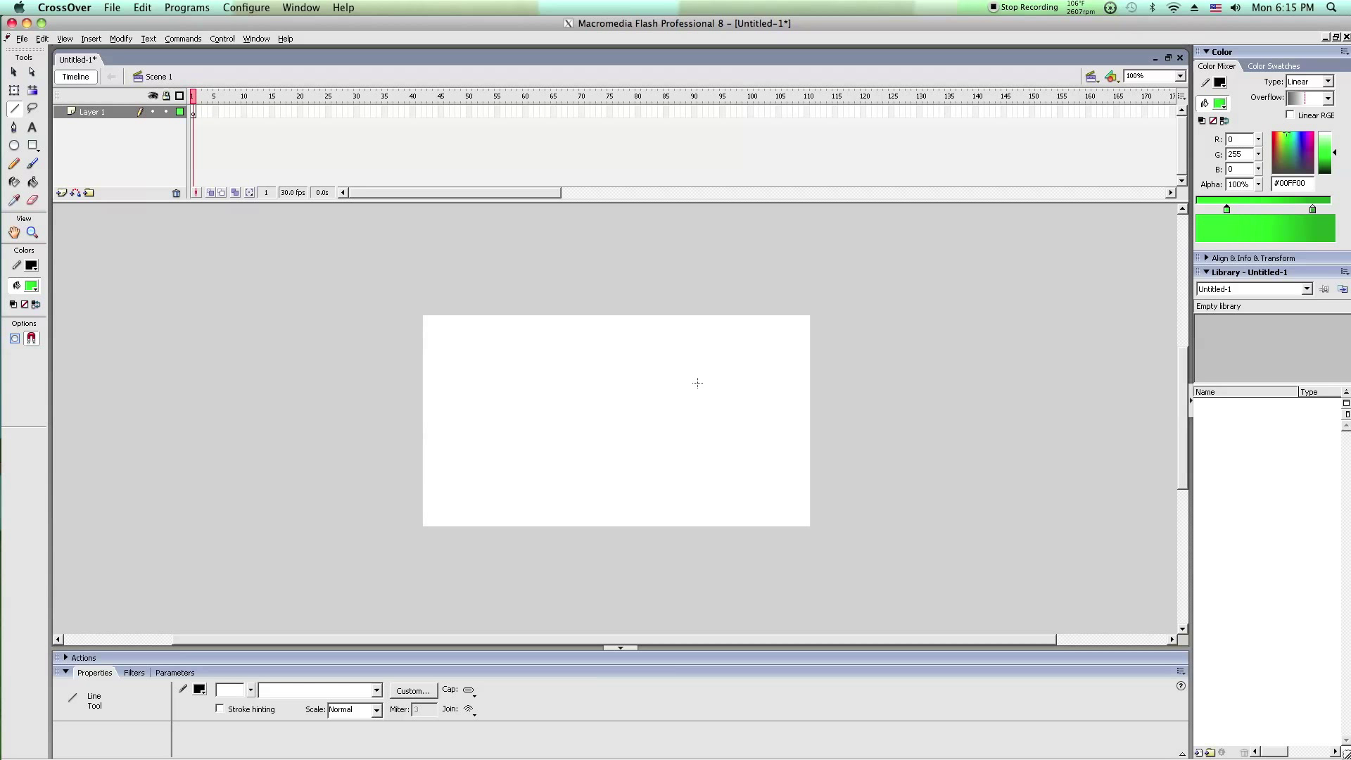
left_click_drag(704, 383, 550, 384)
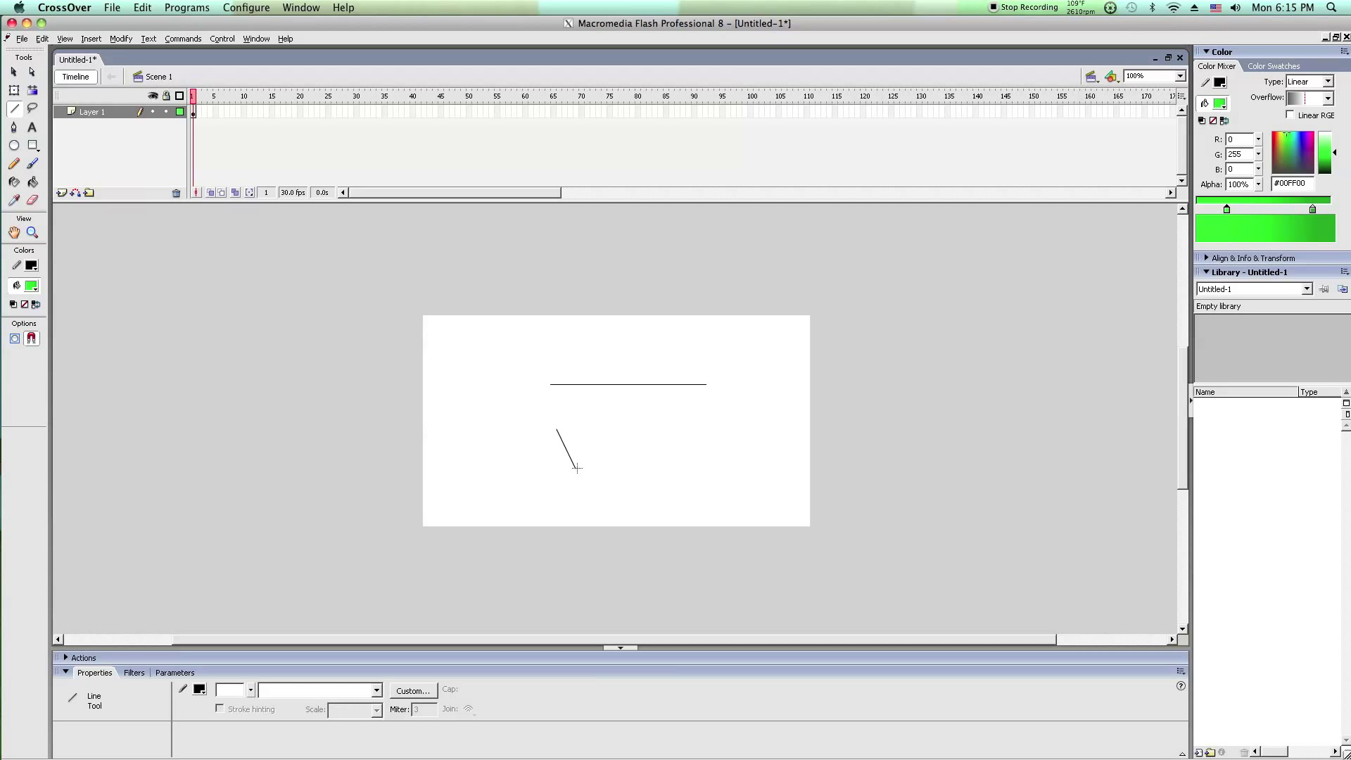
mouse_move(581, 463)
left_mouse_down()
mouse_move(569, 398)
mouse_move(680, 397)
left_mouse_up()
Join the line endpoints and bend the lower-left edge into a crescent curve.
key("v")
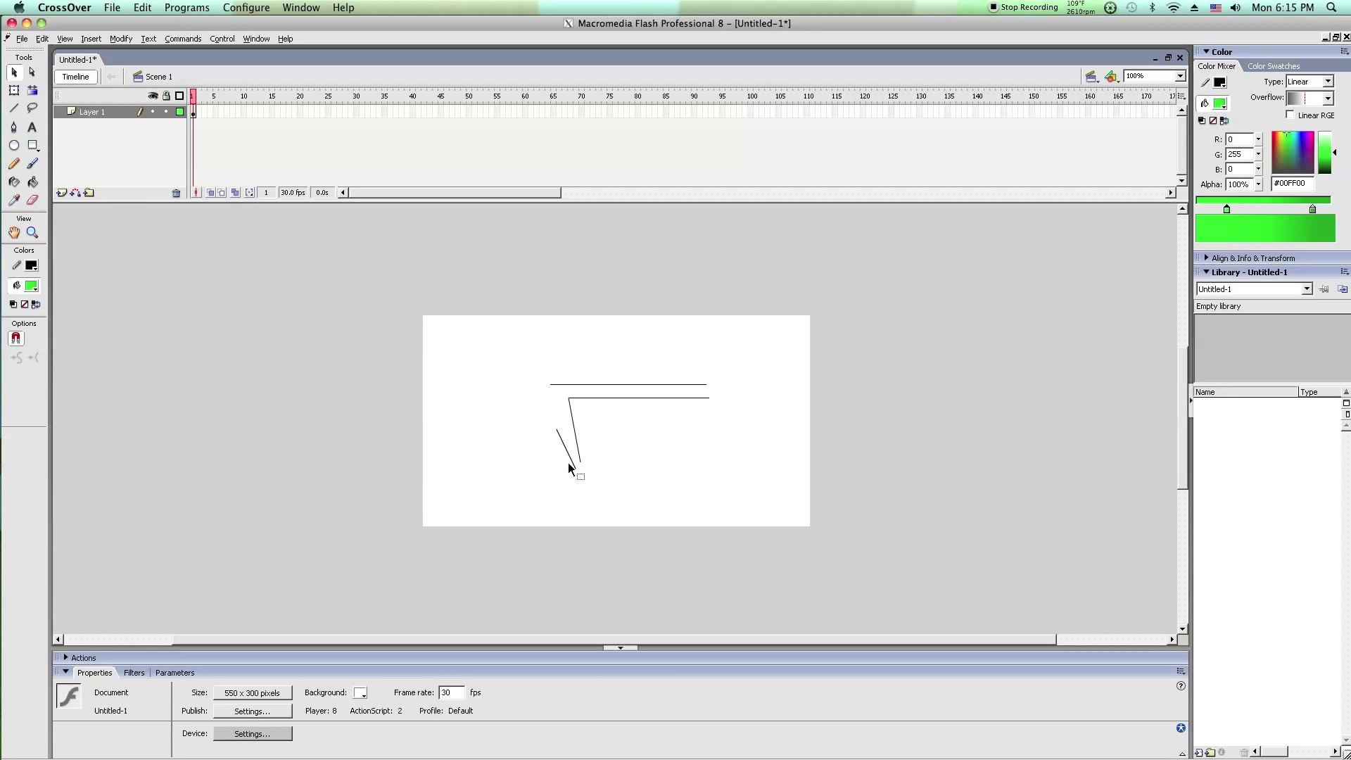
left_click_drag(575, 471, 569, 405)
mouse_move(710, 400)
left_mouse_down()
mouse_move(707, 385)
mouse_move(706, 405)
mouse_move(627, 371)
mouse_move(623, 385)
left_mouse_up()
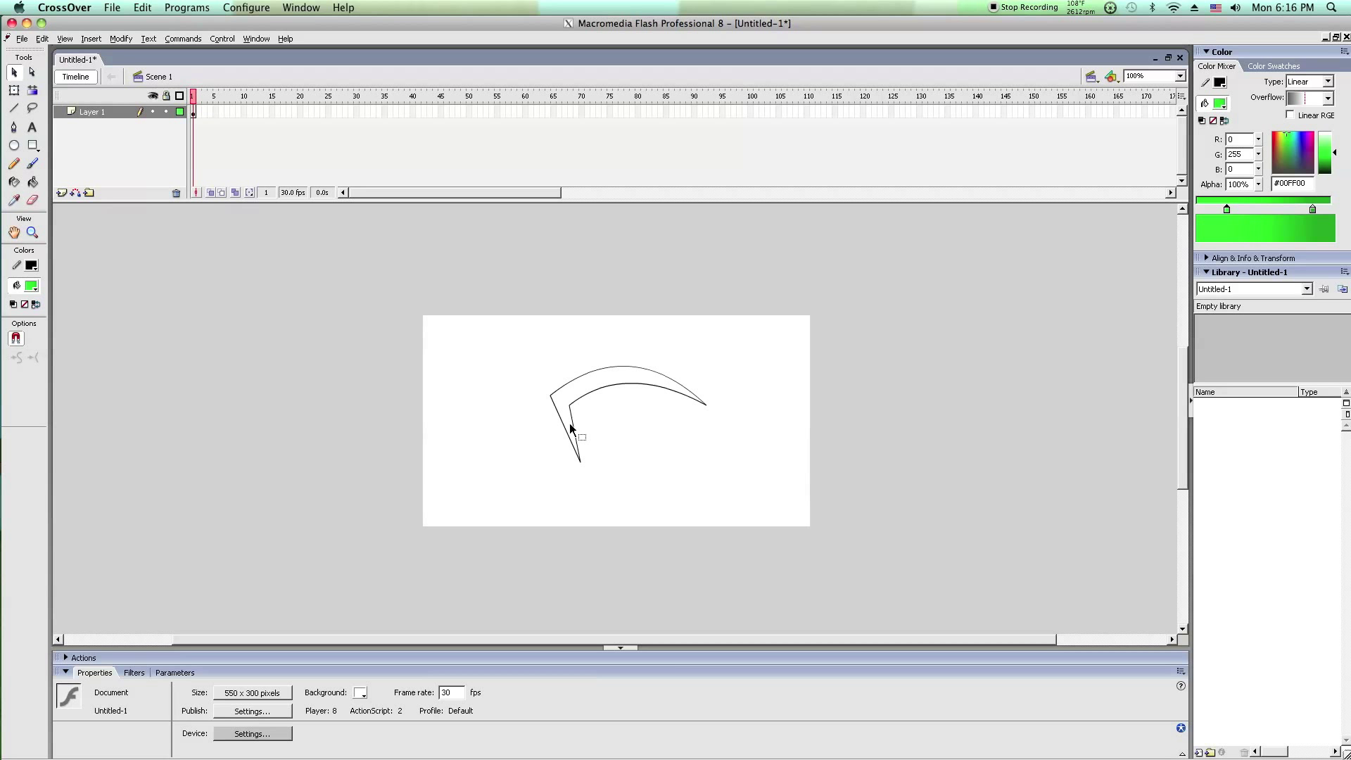
left_click_drag(566, 432, 571, 431)
left_click(14, 108)
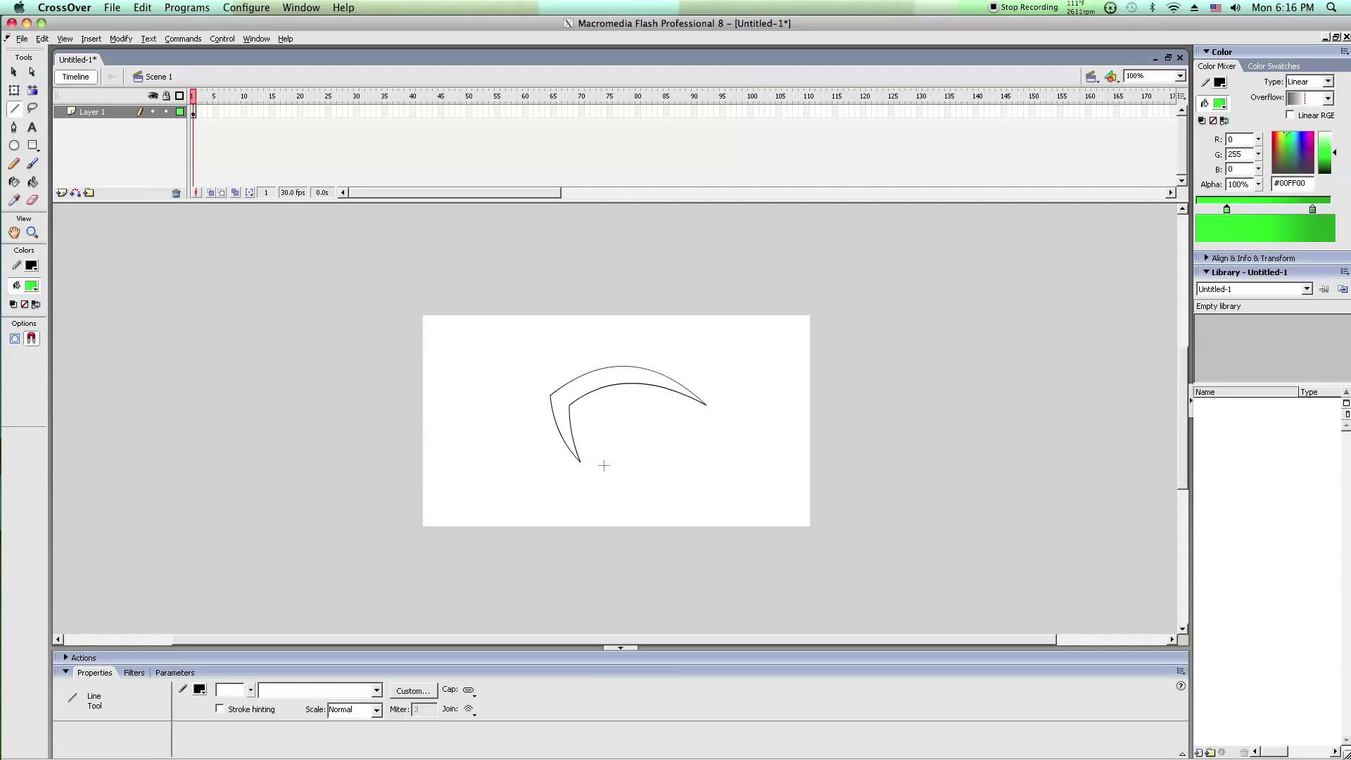
Draw bottom and right edges up to the crescent's tip, then bend the bottom line downward.
left_click_drag(635, 466, 672, 466)
mouse_move(672, 466)
left_mouse_down()
mouse_move(724, 396)
mouse_move(706, 404)
left_mouse_up()
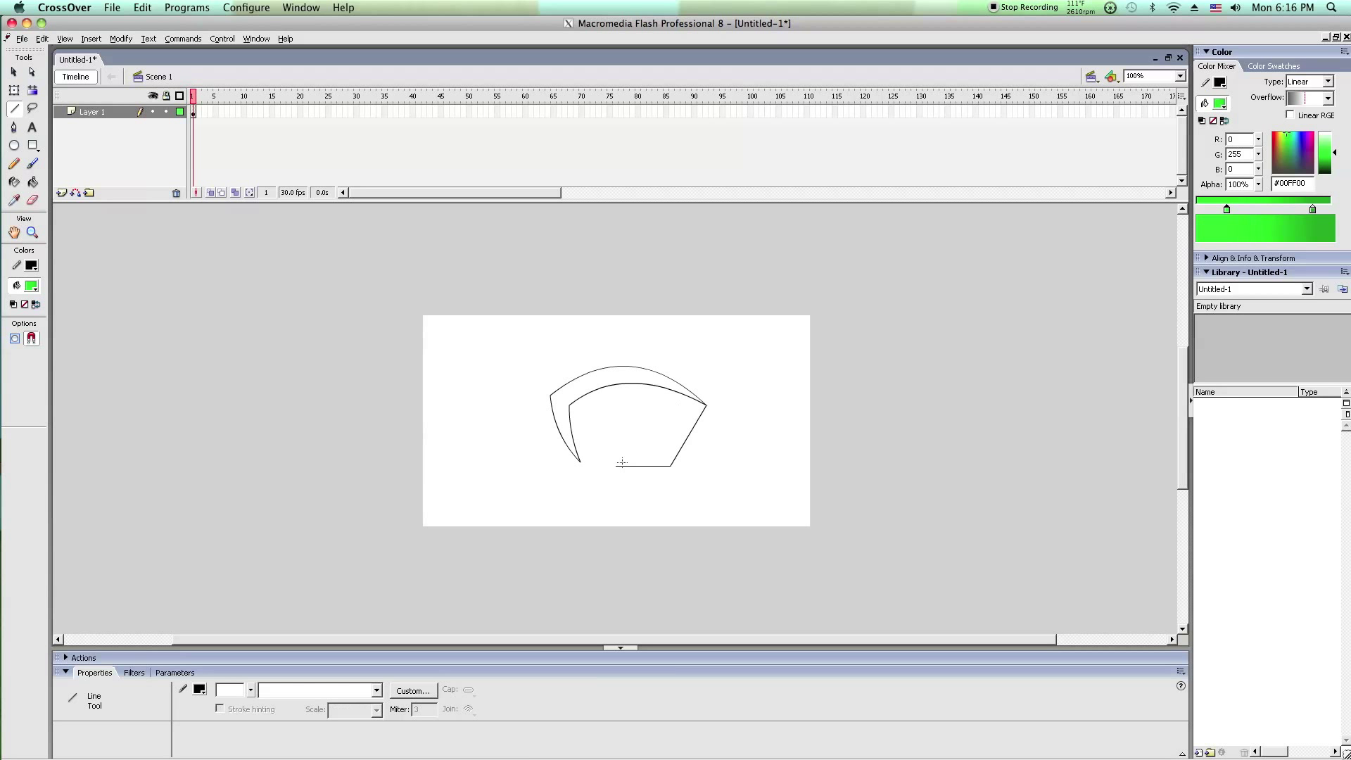
left_click(13, 72)
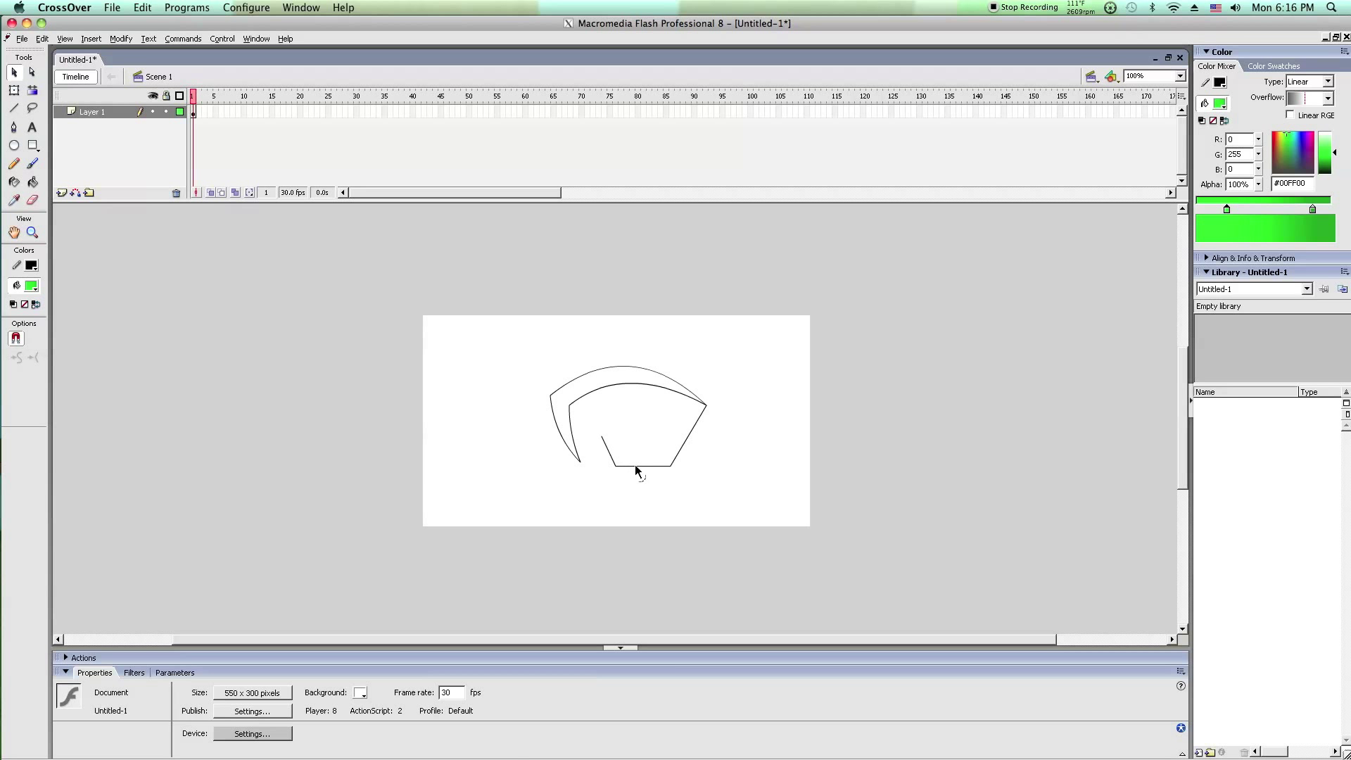
left_click_drag(636, 466, 581, 463)
left_click_drag(602, 469, 693, 451)
Fill the upper crescent with black using the Paint Bucket.
left_click(32, 181)
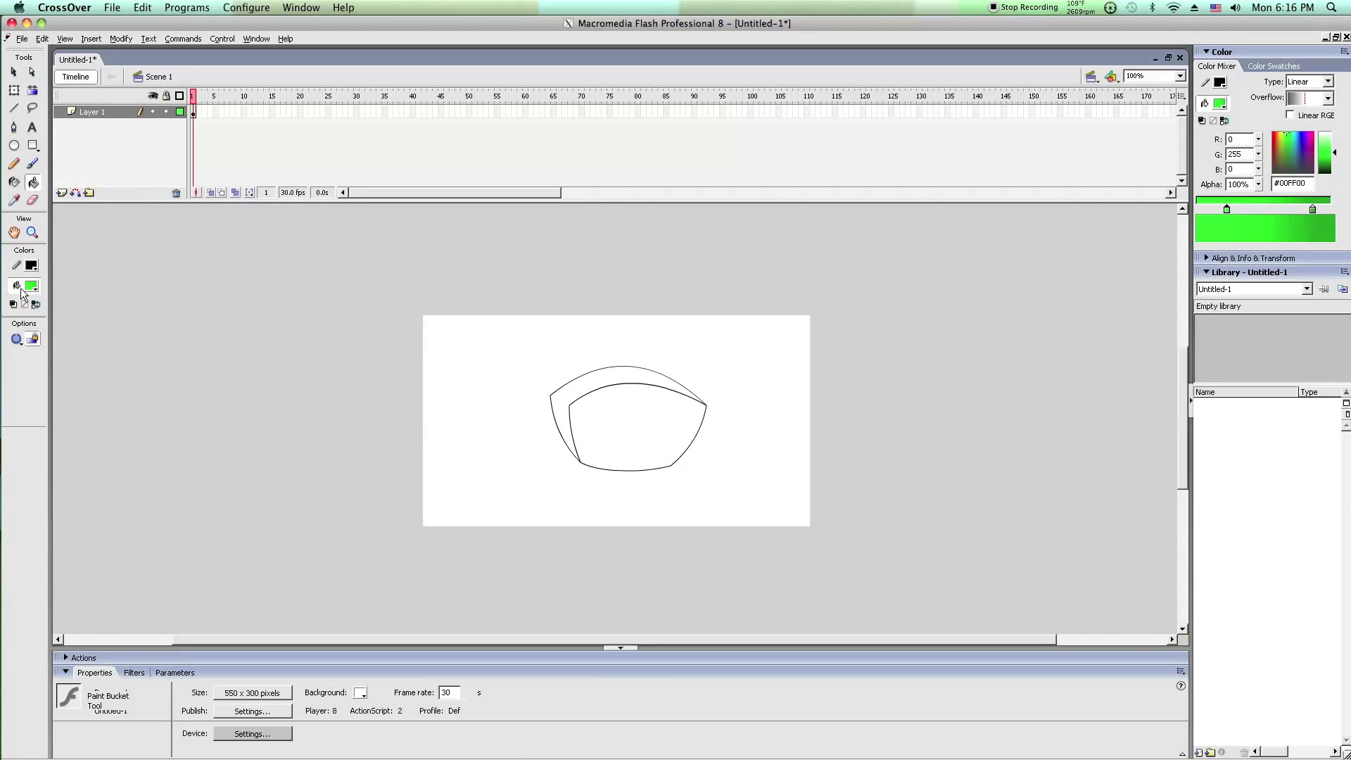
left_click(31, 286)
left_click(25, 369)
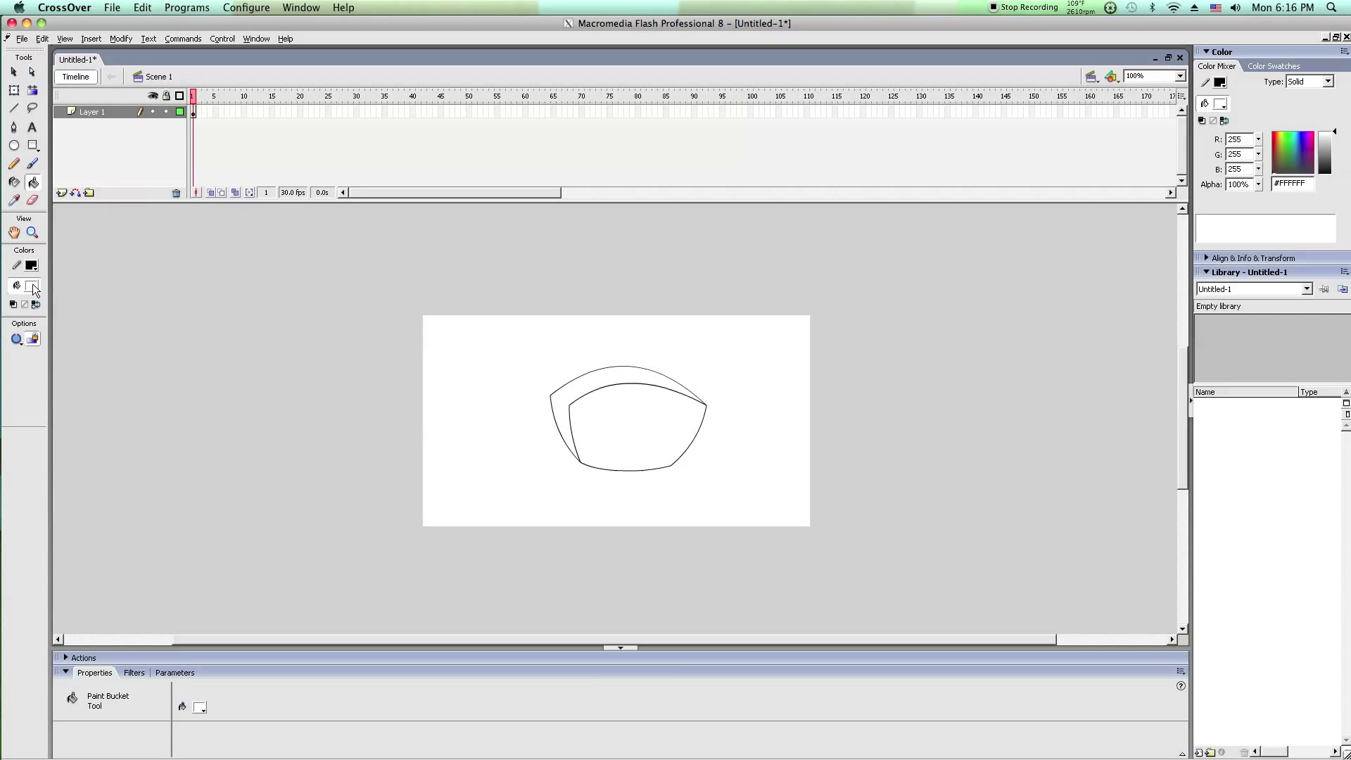
left_click(33, 288)
left_click(21, 318)
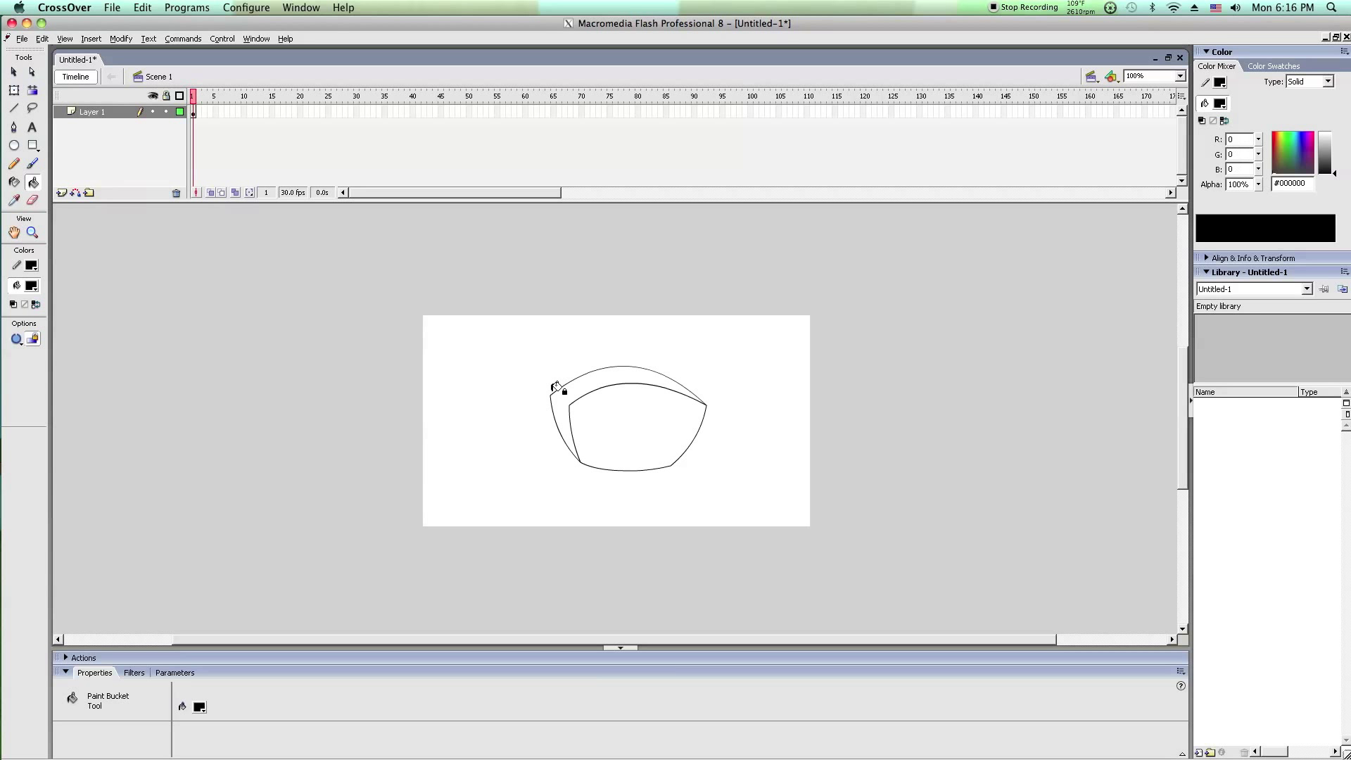
left_click(556, 387)
Check the eye's white interior fill and select its bottom curve.
left_click(15, 73)
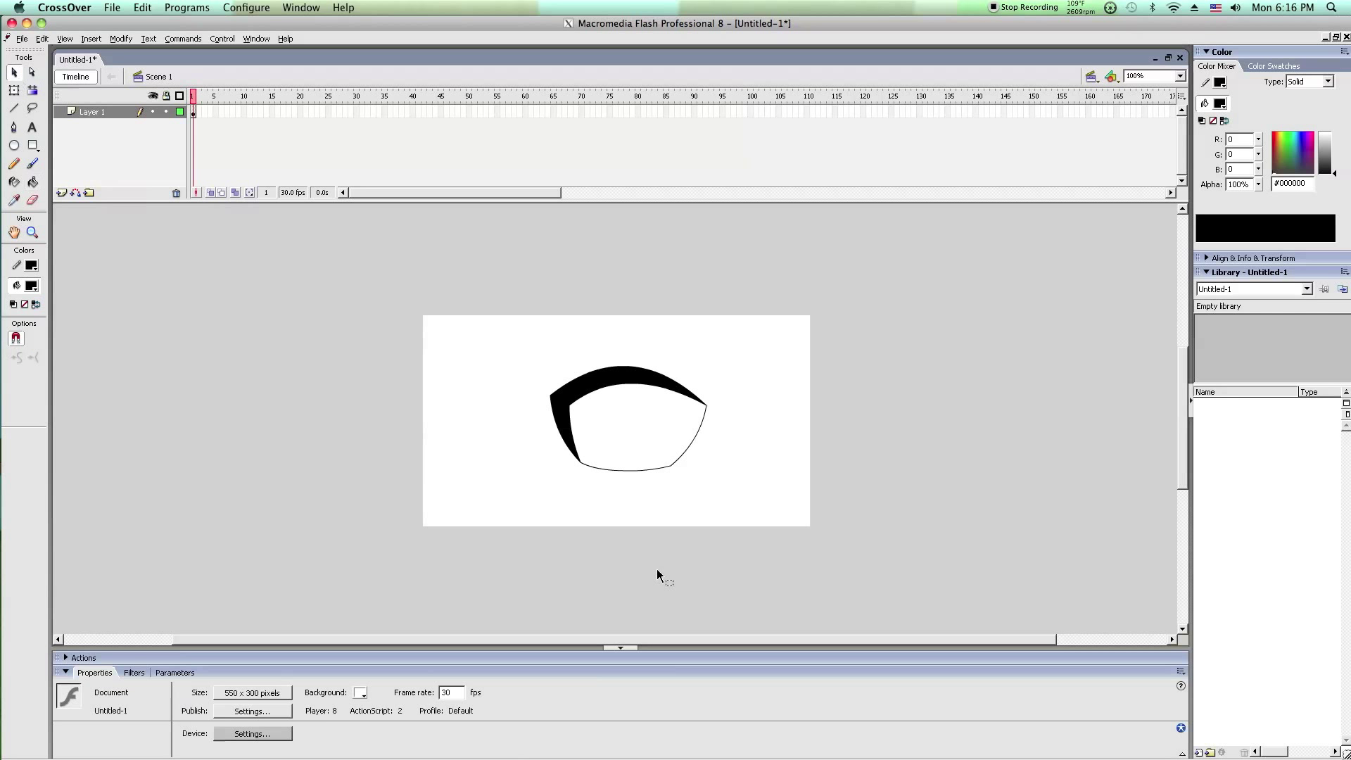
left_click(626, 456)
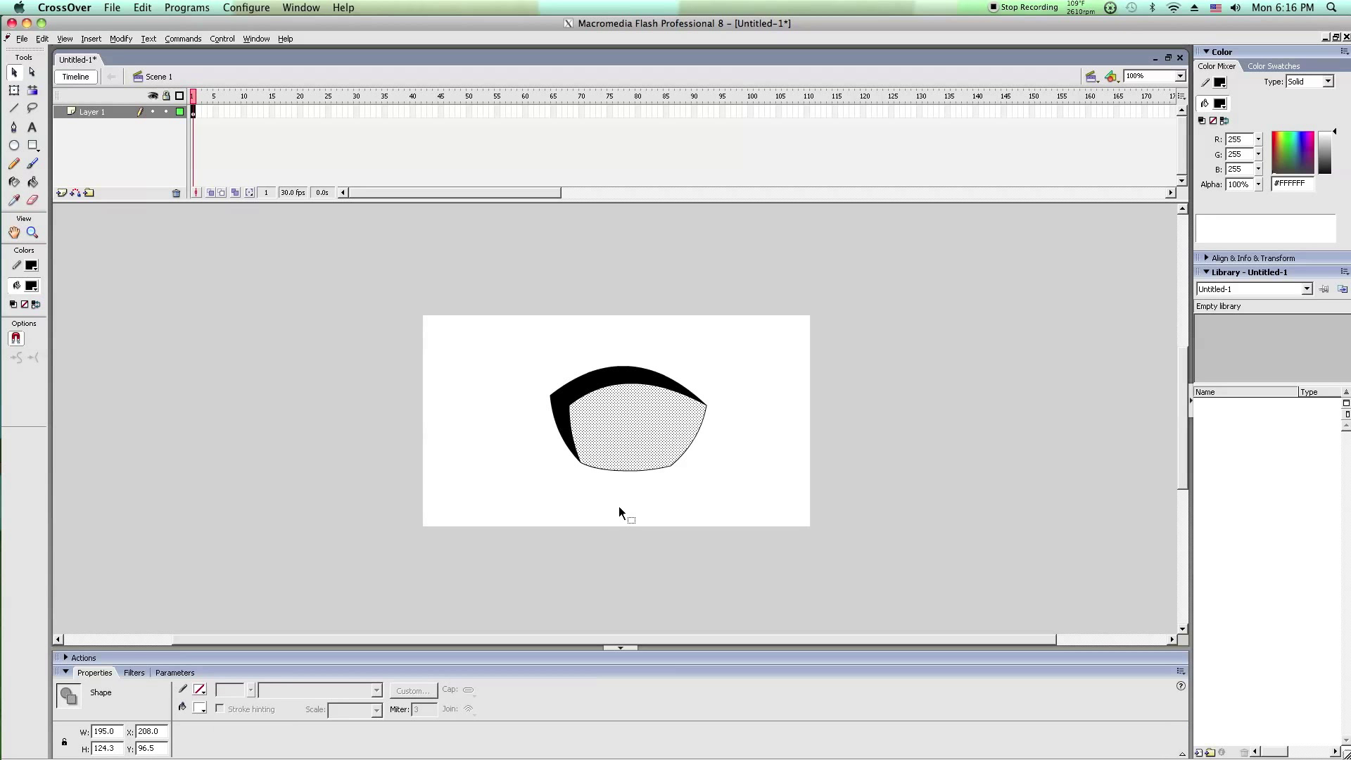
left_click(619, 505)
left_click(607, 471)
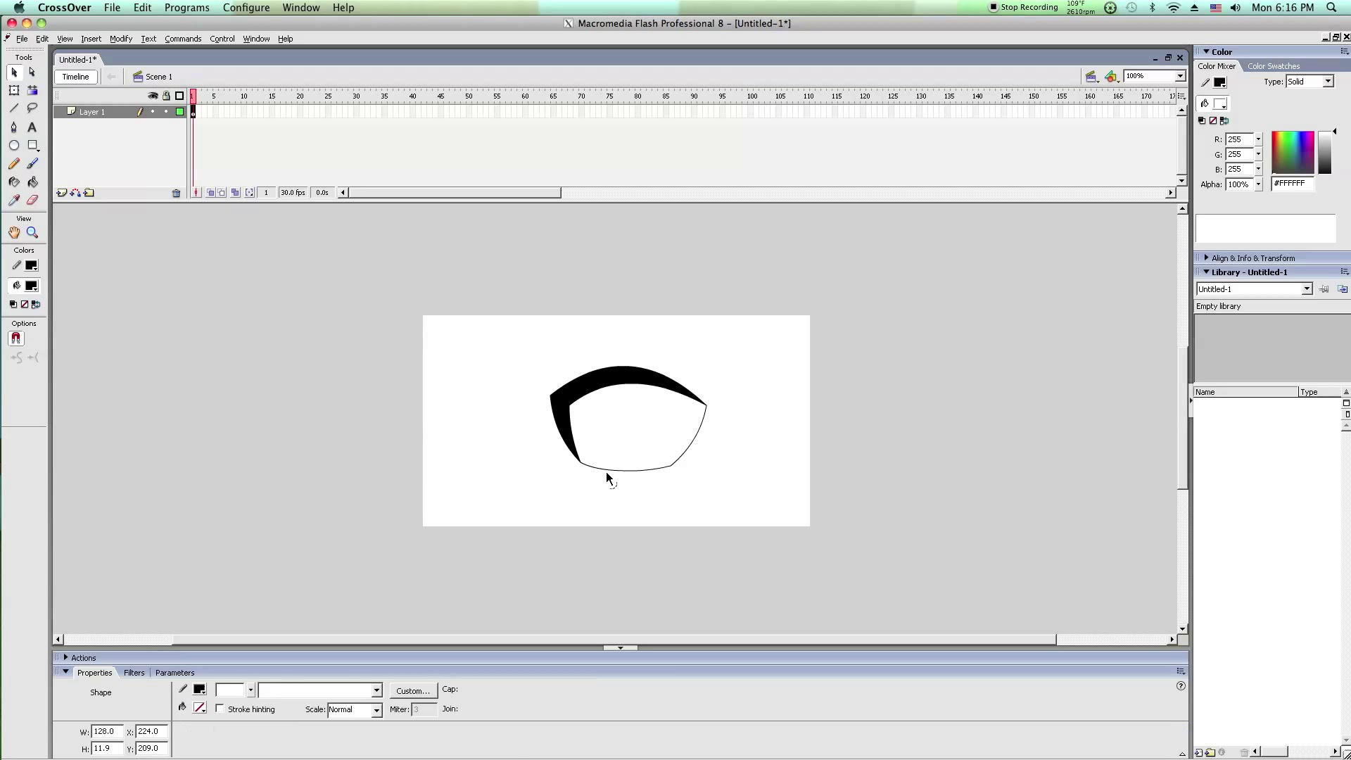
left_click(14, 108)
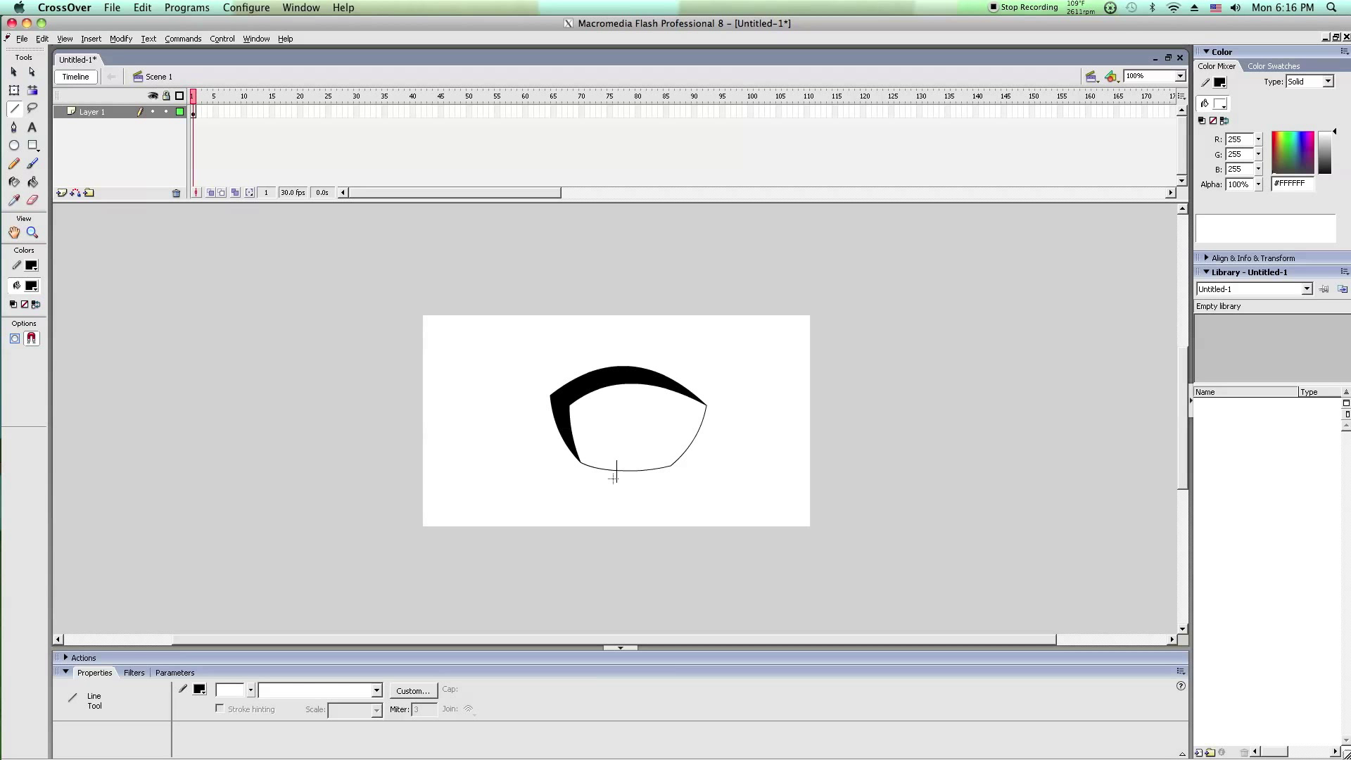
Delete the left piece of the bottom curve and its two vertical stubs.
left_click(598, 468, "ctrl")
key("Delete")
left_click(618, 479, "ctrl")
key("Delete")
left_click(617, 465, "ctrl")
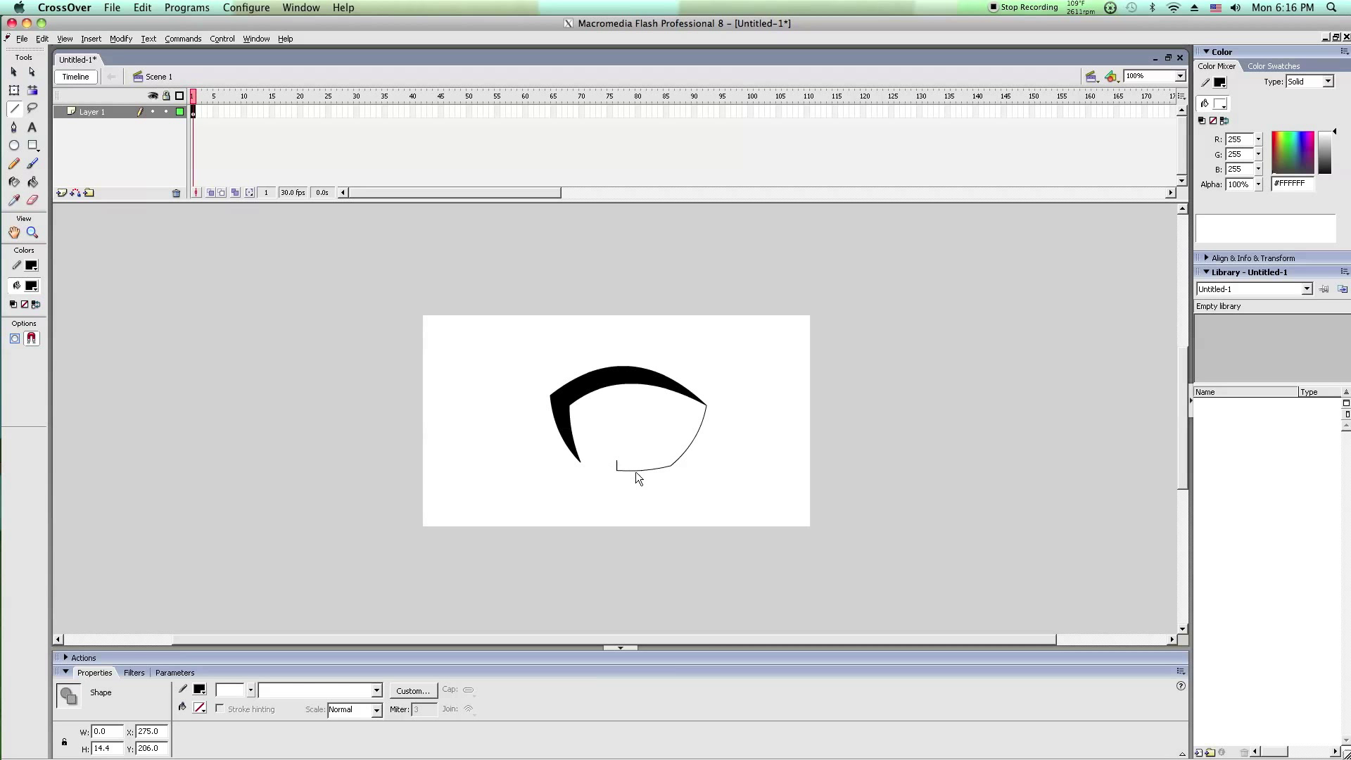
key("Delete")
Delete the eye's right curved edge, then marquee-select the whole eye drawing.
left_click(693, 454, "ctrl")
right_click(693, 451)
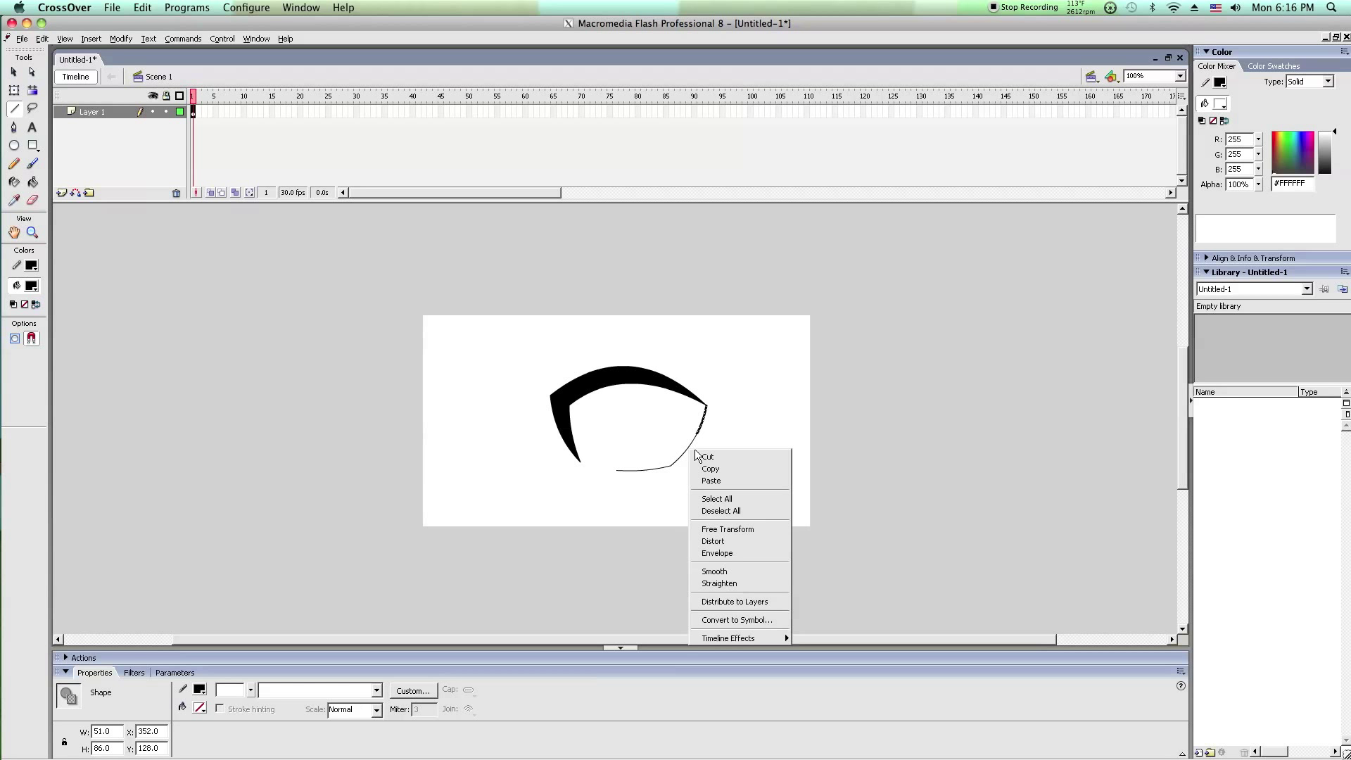
key("Escape")
key("Delete")
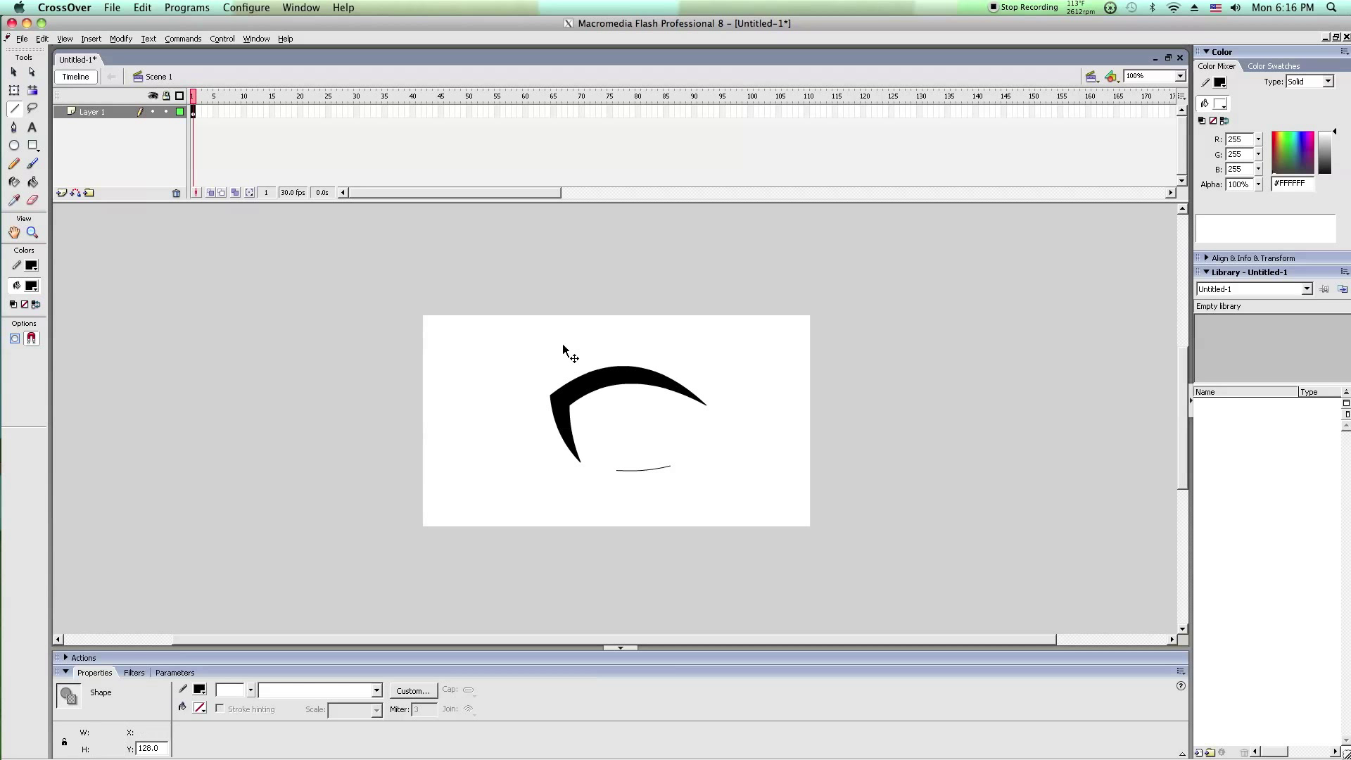
left_click(14, 73)
left_click(641, 471)
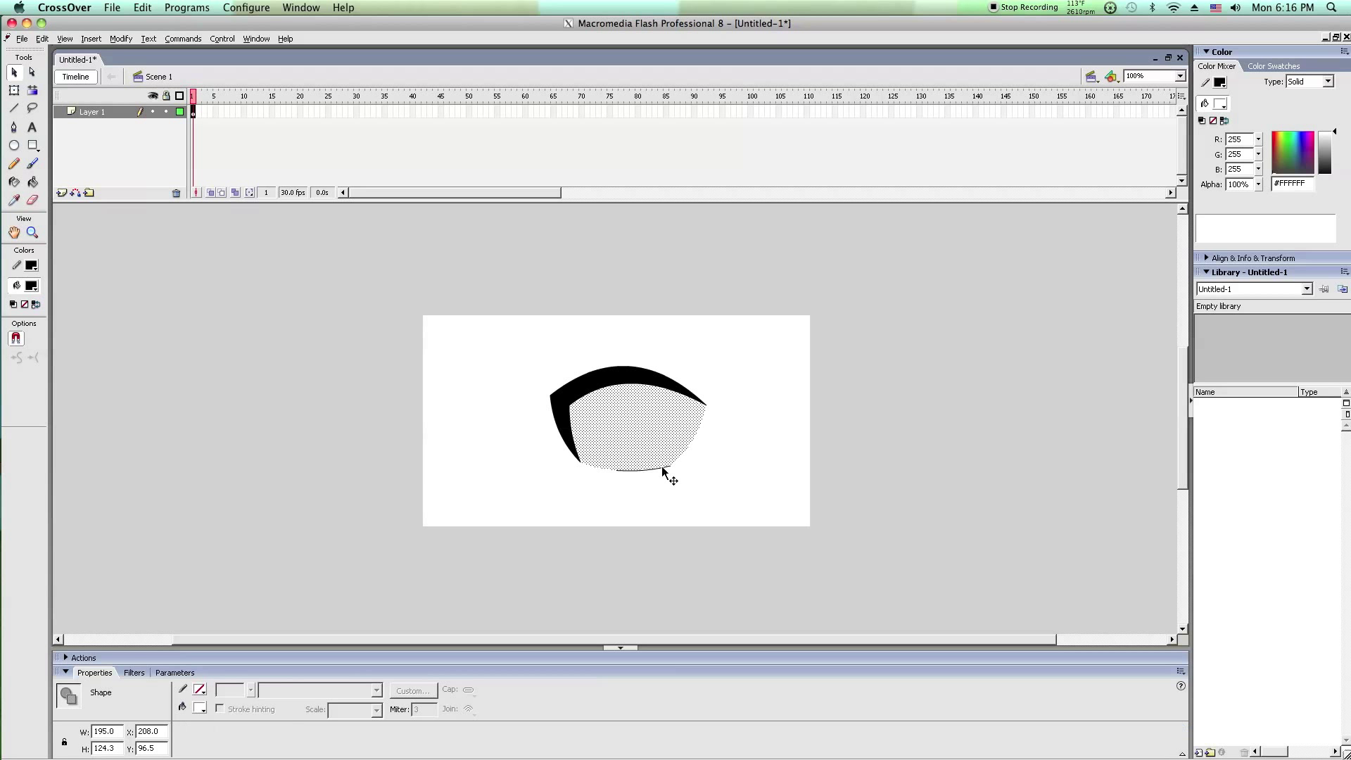
left_click(729, 434)
mouse_move(776, 335)
left_mouse_down()
mouse_move(449, 463)
mouse_move(442, 564)
mouse_move(497, 445)
mouse_move(492, 357)
mouse_move(504, 513)
mouse_move(483, 579)
left_mouse_up()
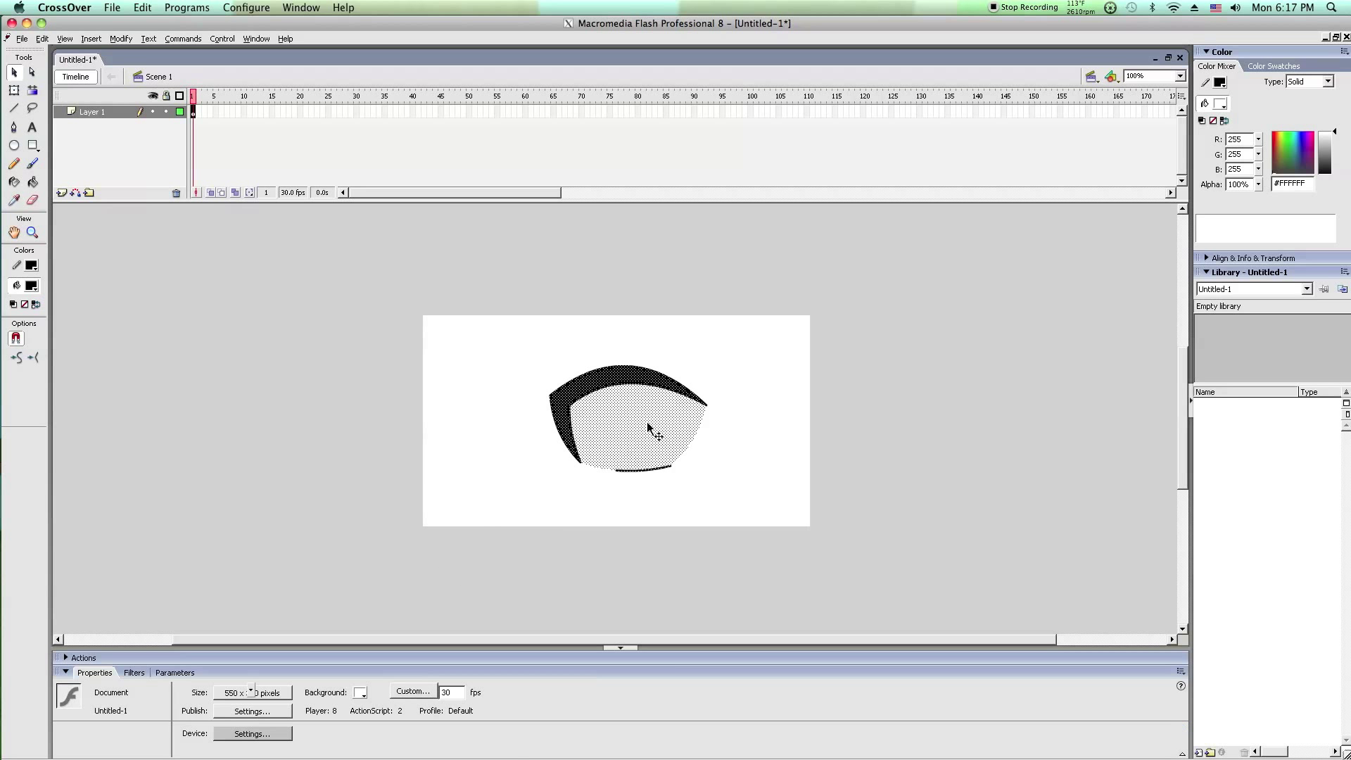
Insert new layers above Layer 1 up to Layer 5.
right_click(92, 112)
left_click(138, 162)
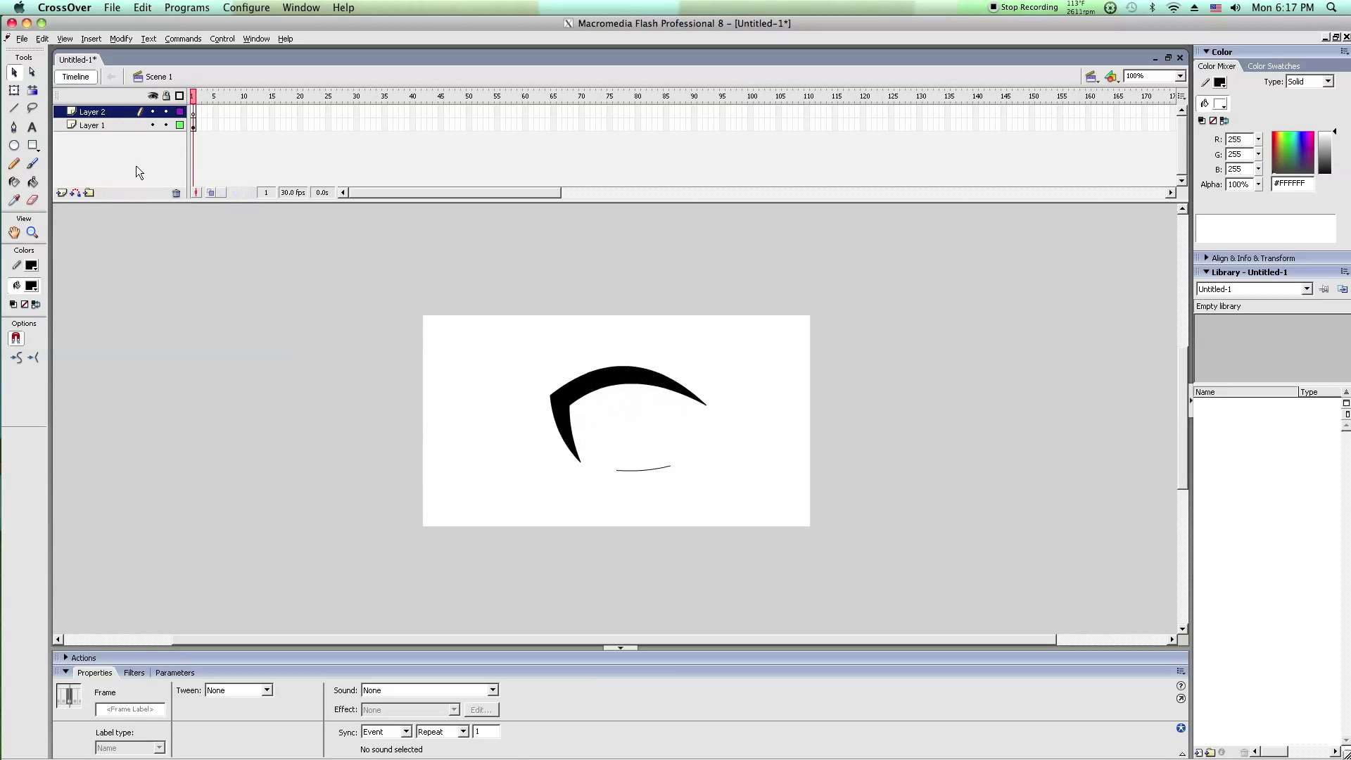
key("ctrl+y")
key("ctrl+y")
key("ctrl+y")
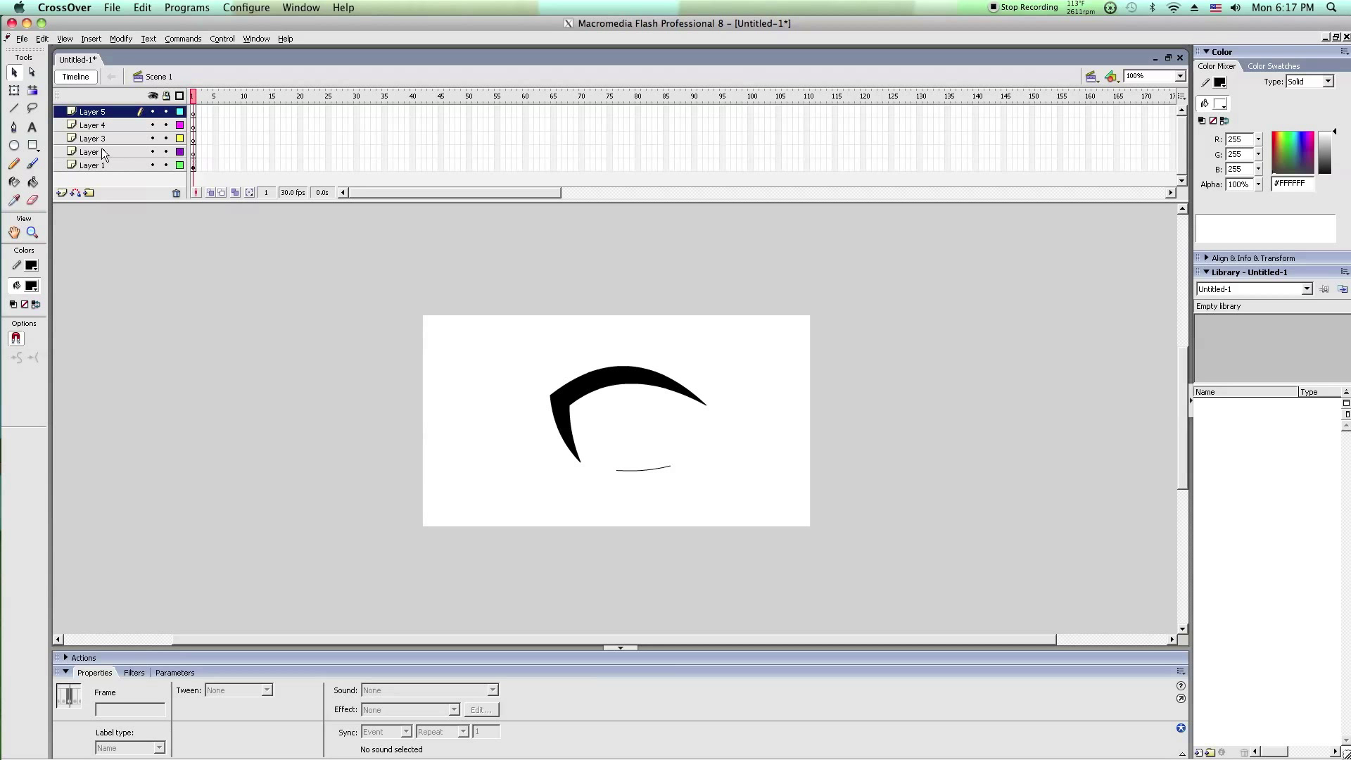
left_click(101, 164)
Paste the copied eye in place on Layer 3 and on Layer 4.
left_click(106, 139)
left_click(256, 271)
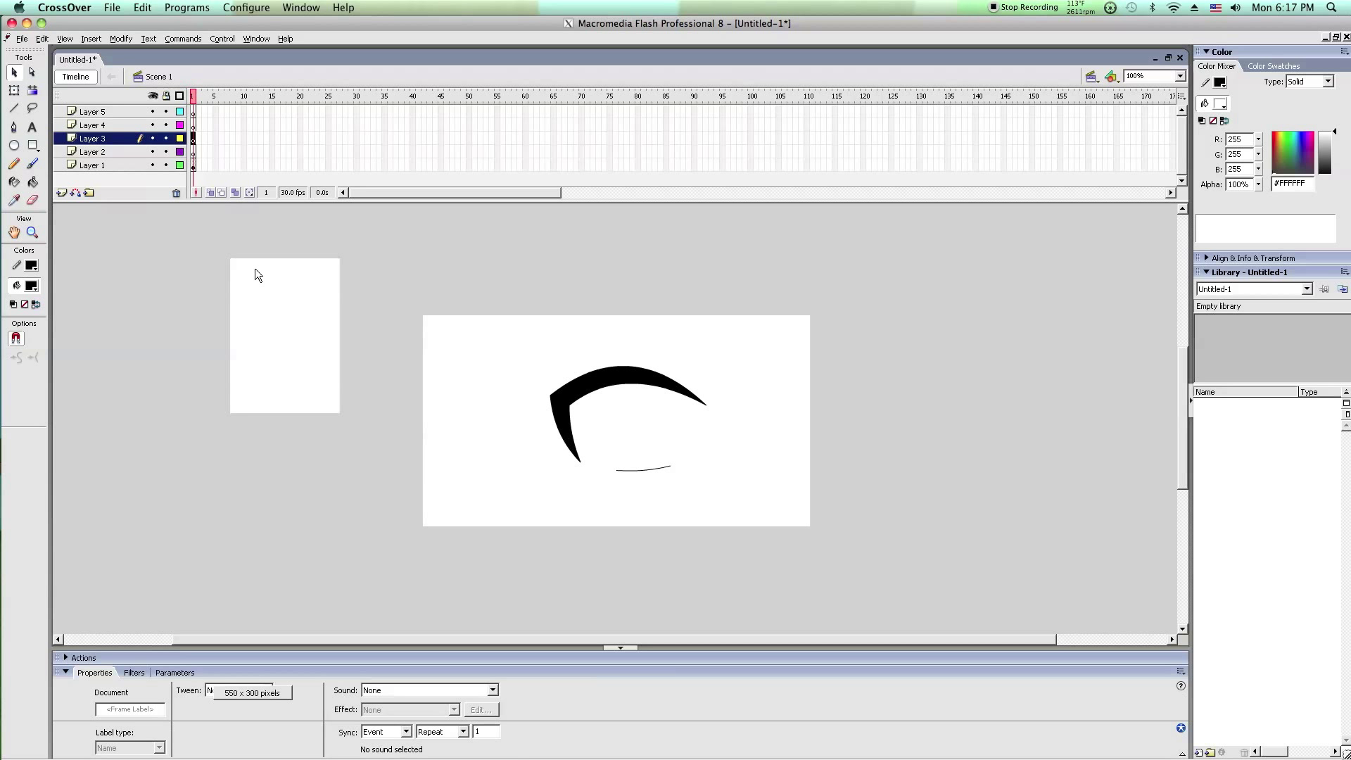
left_click(284, 302)
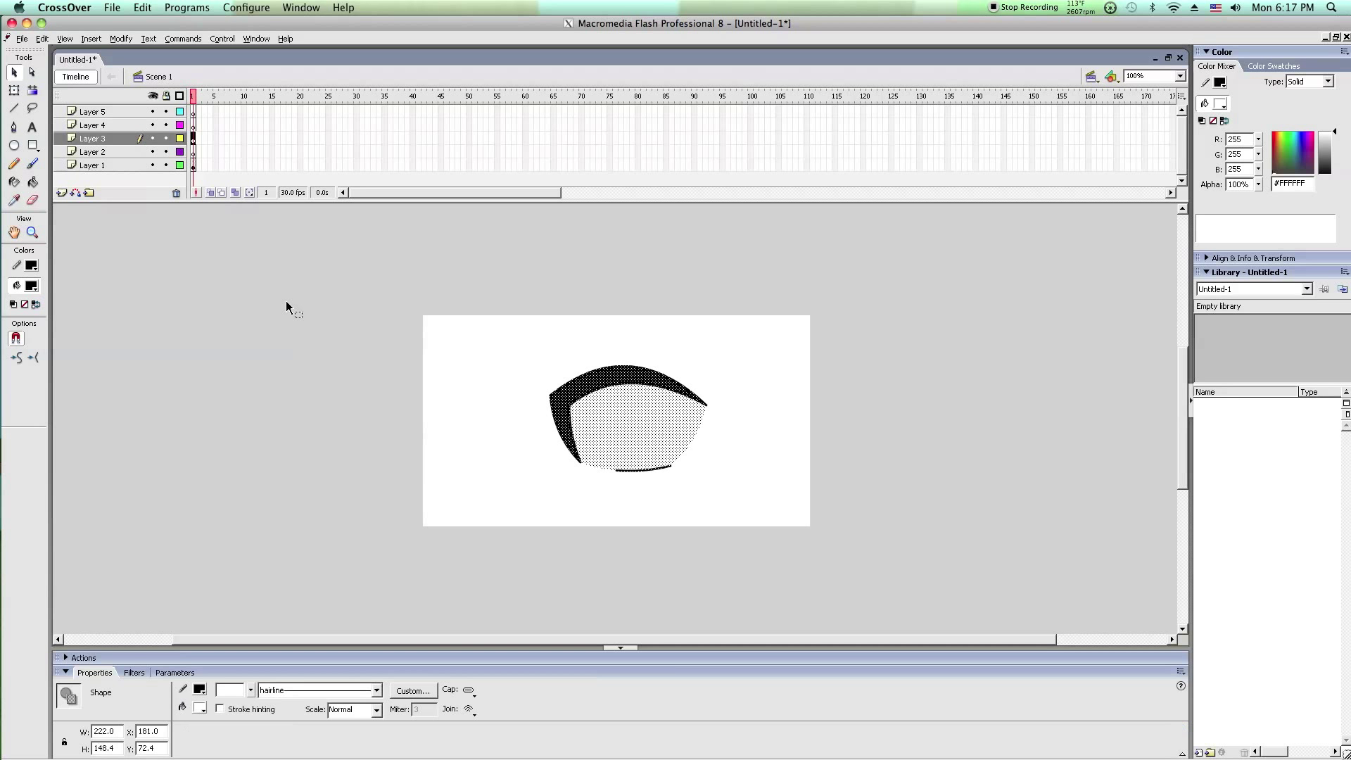
left_click(286, 301)
left_click(99, 124)
right_click(332, 286)
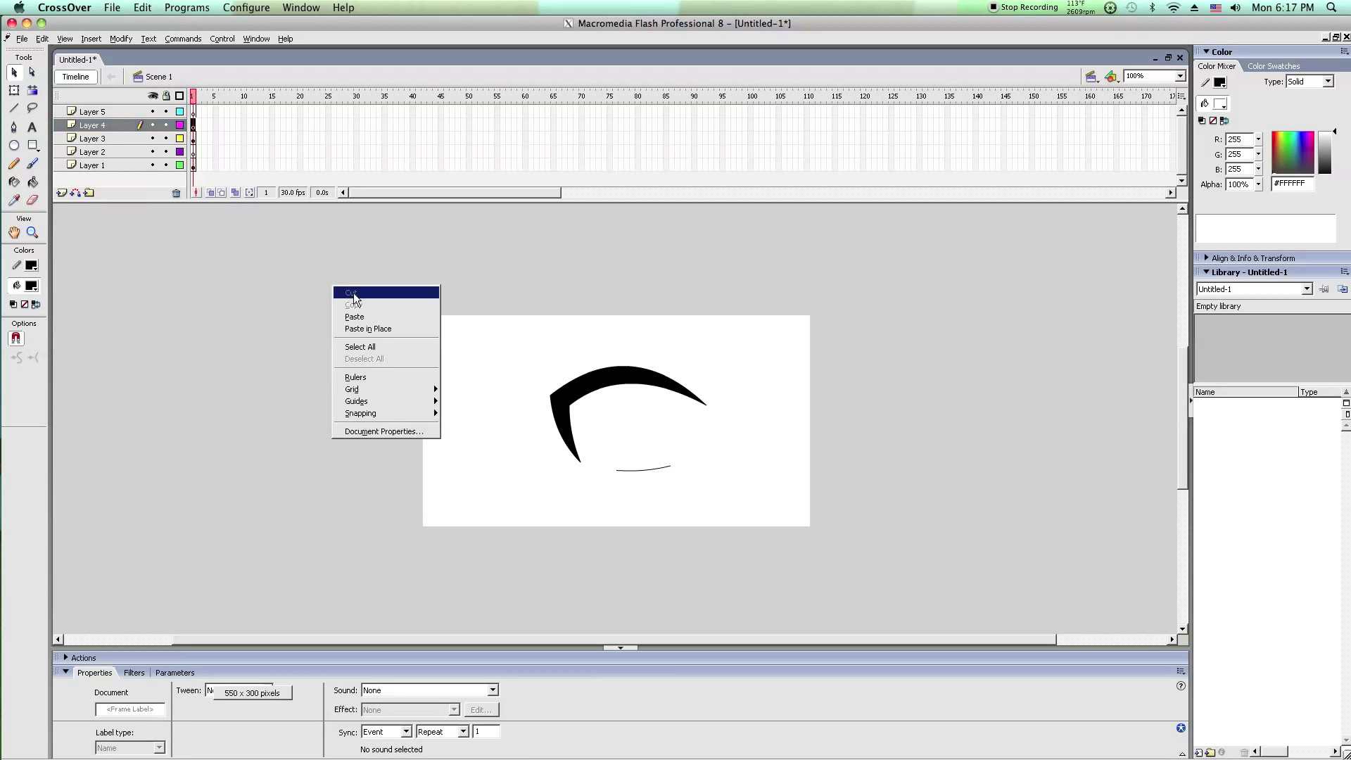
left_click(373, 328)
left_click(349, 297)
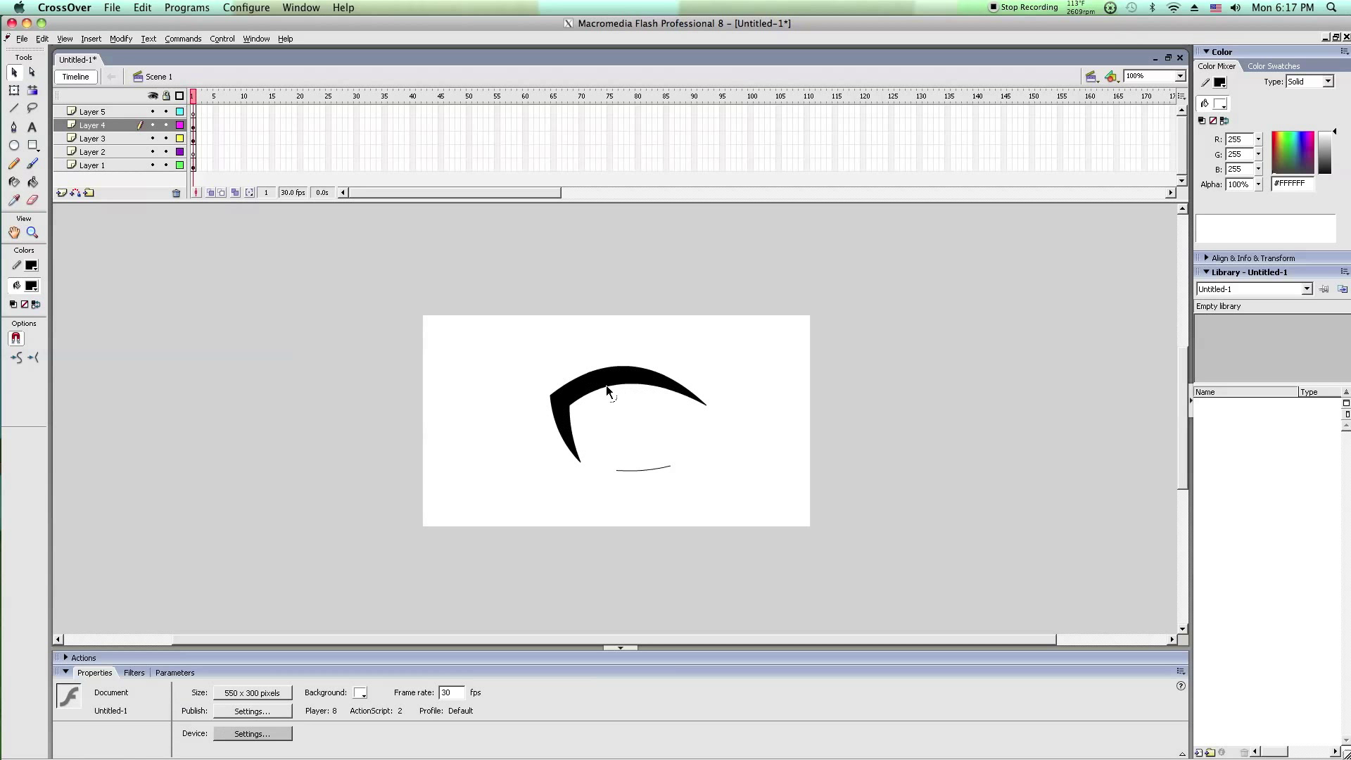
Delete the white fill from Layer 4's eye copy and make Layer 5 active.
left_click(614, 406)
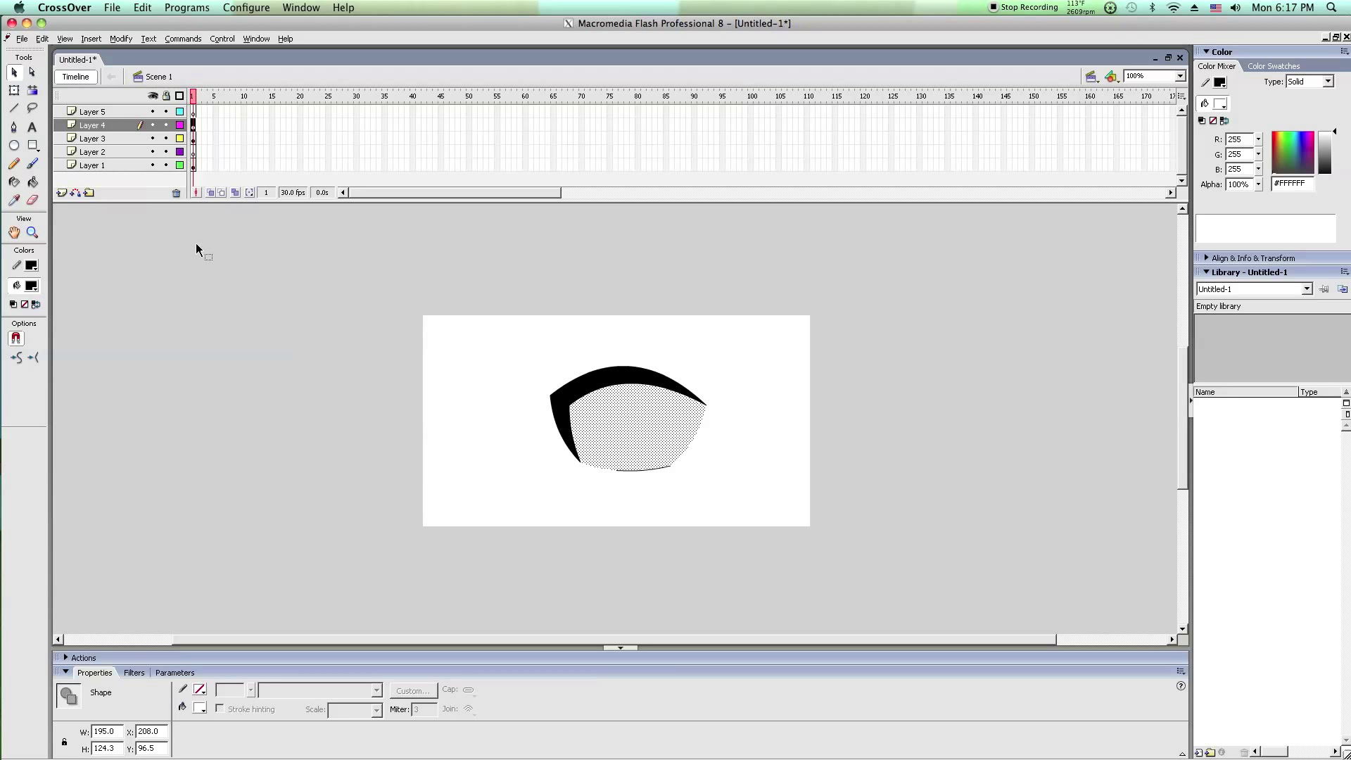
key("Delete")
left_click(81, 112)
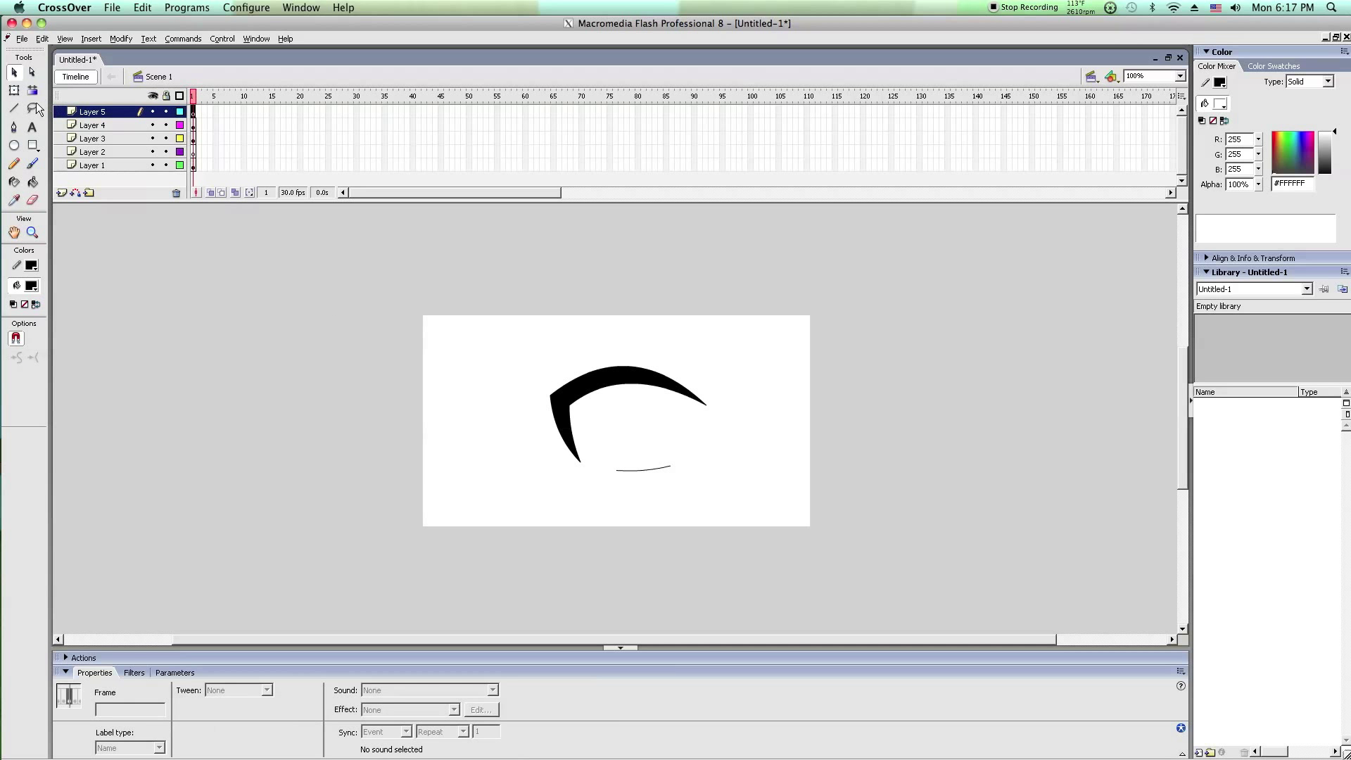
left_click(14, 107)
Draw a line above the eye, bend it into an arc and copy it.
left_click_drag(717, 355, 500, 372)
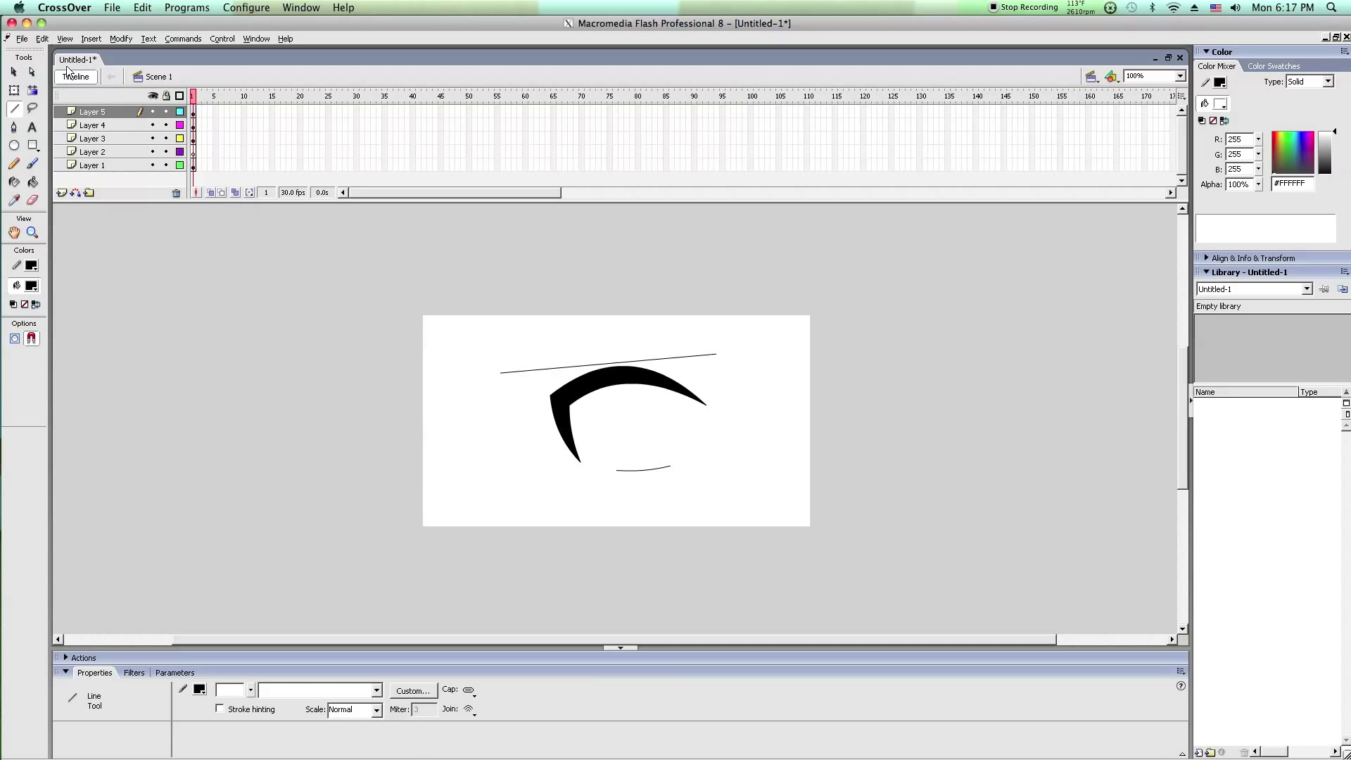
key("v")
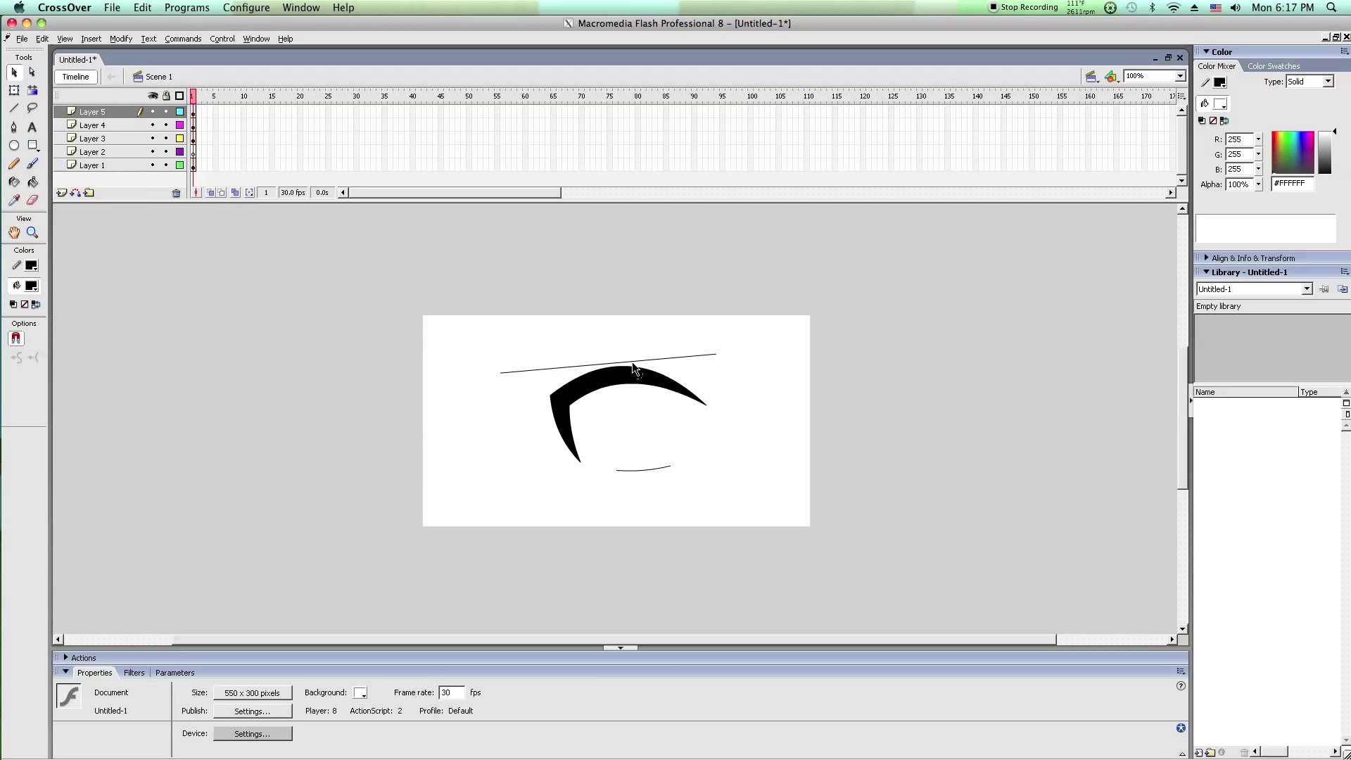
left_click_drag(631, 360, 608, 336)
right_click(603, 337)
left_click(612, 350)
left_click(607, 343)
Lower the arc's peak, paste the copy in place, and fill between the curves black.
left_click_drag(603, 337, 618, 356)
right_click(601, 319)
left_click(620, 363)
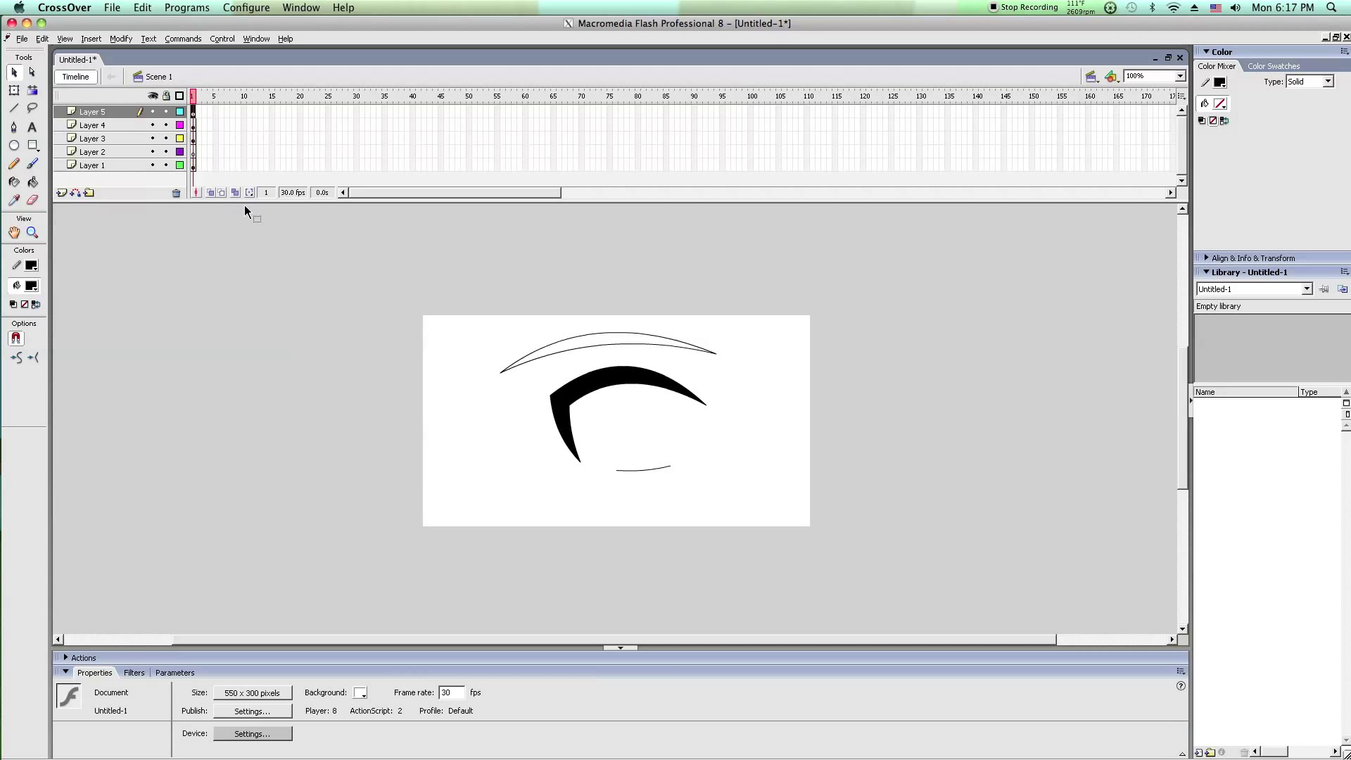
left_click(32, 184)
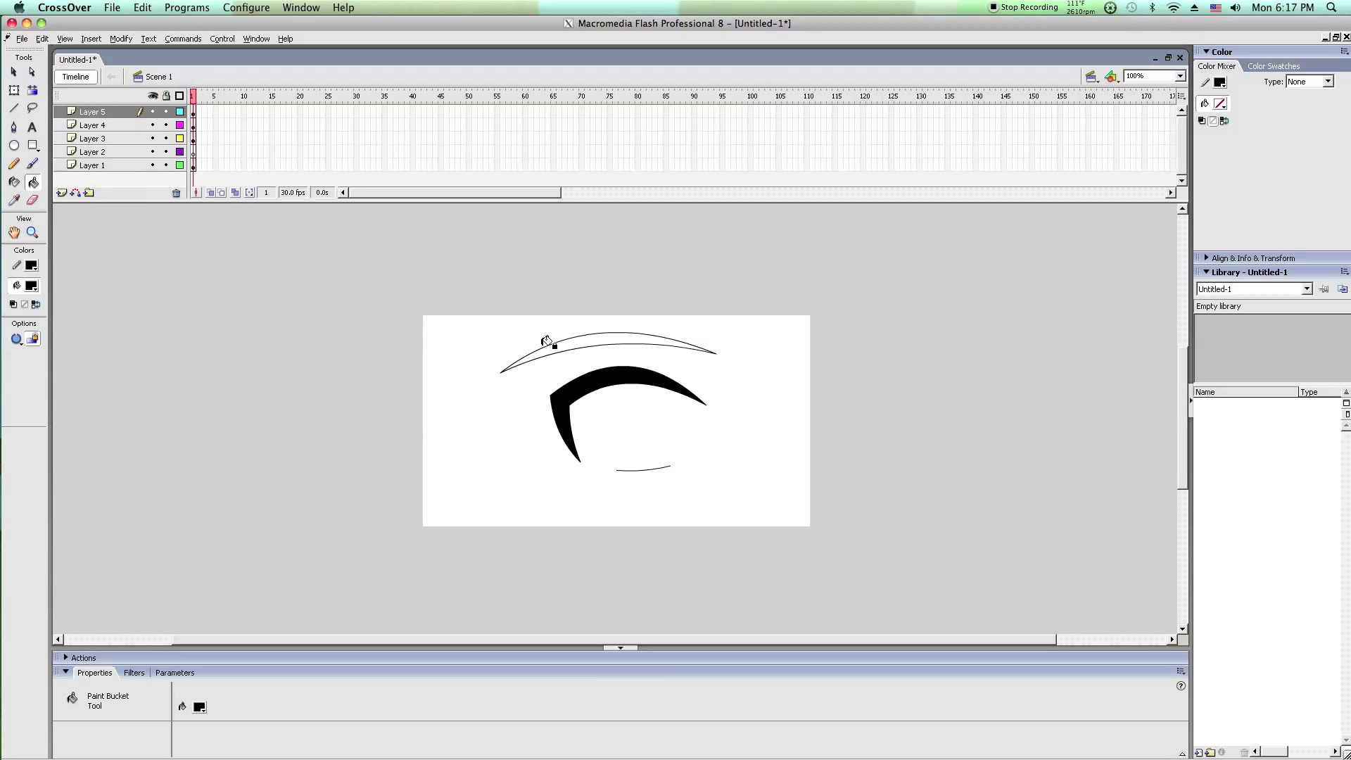
left_click(550, 348)
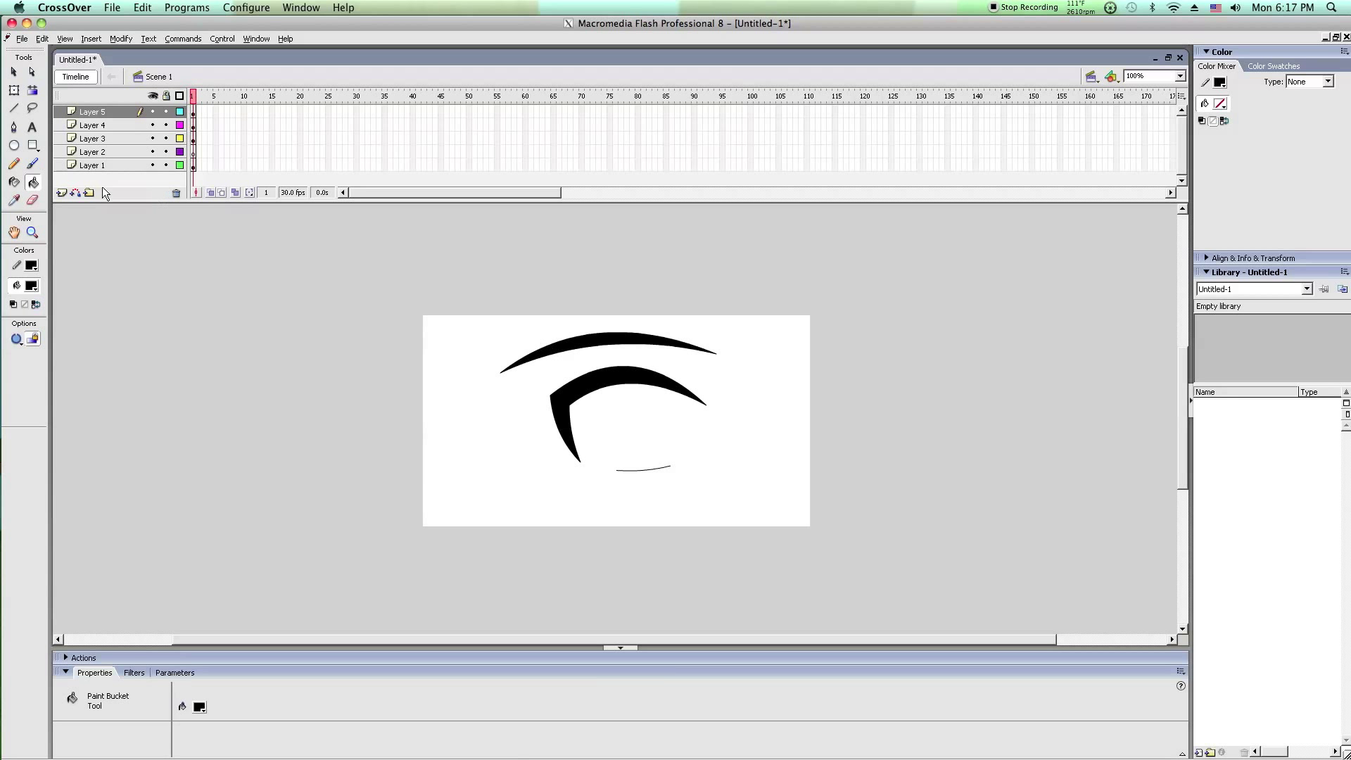
left_click(13, 90)
Lock all layers and draw a large black circle on Layer 2.
left_click_drag(166, 111, 169, 151)
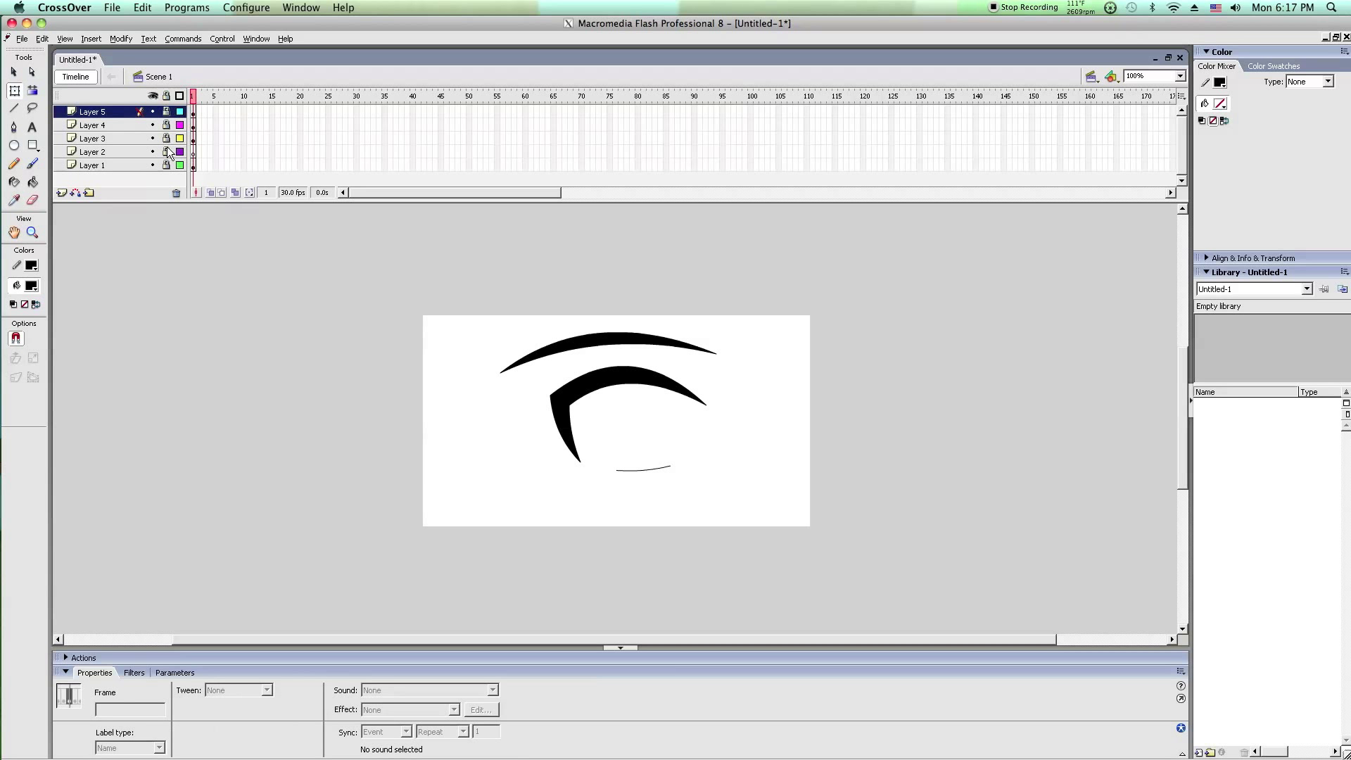
left_click(103, 153)
left_click(14, 145)
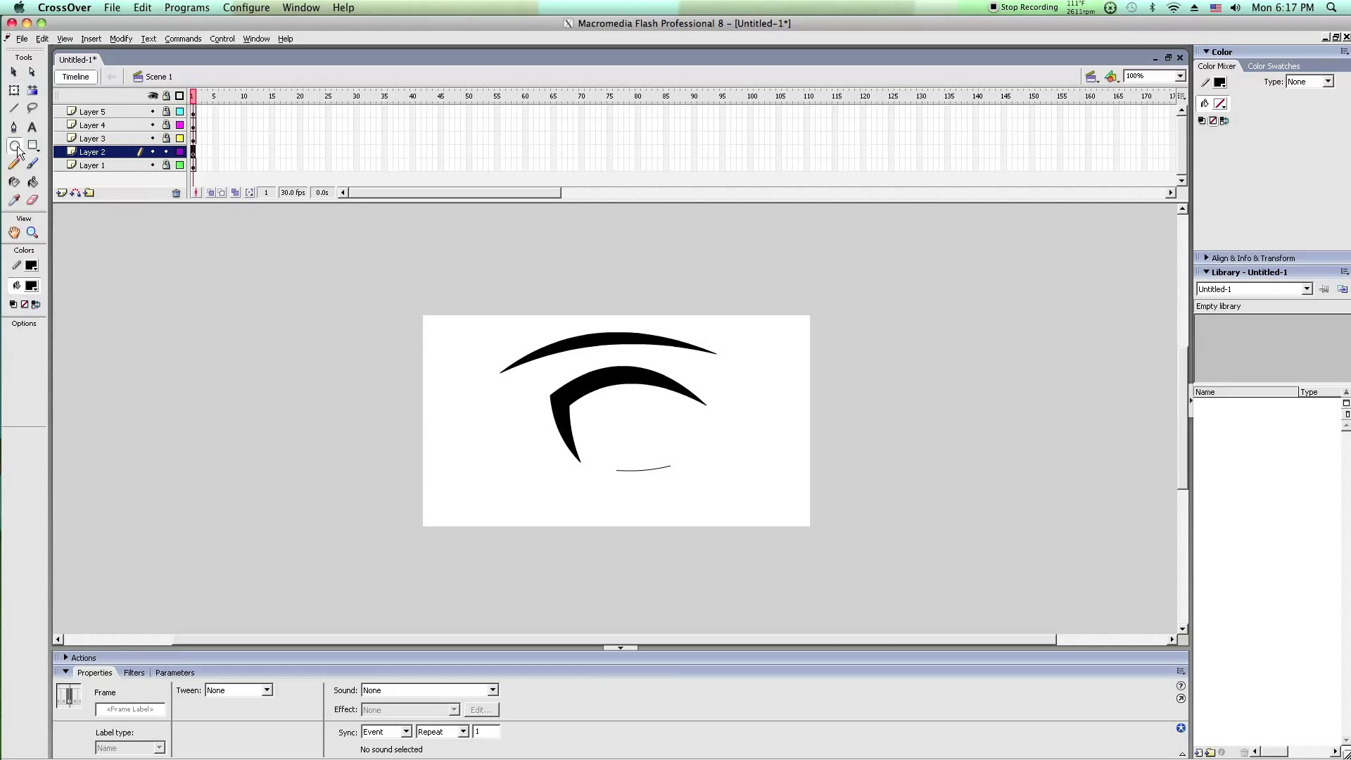
left_click_drag(258, 267, 464, 473)
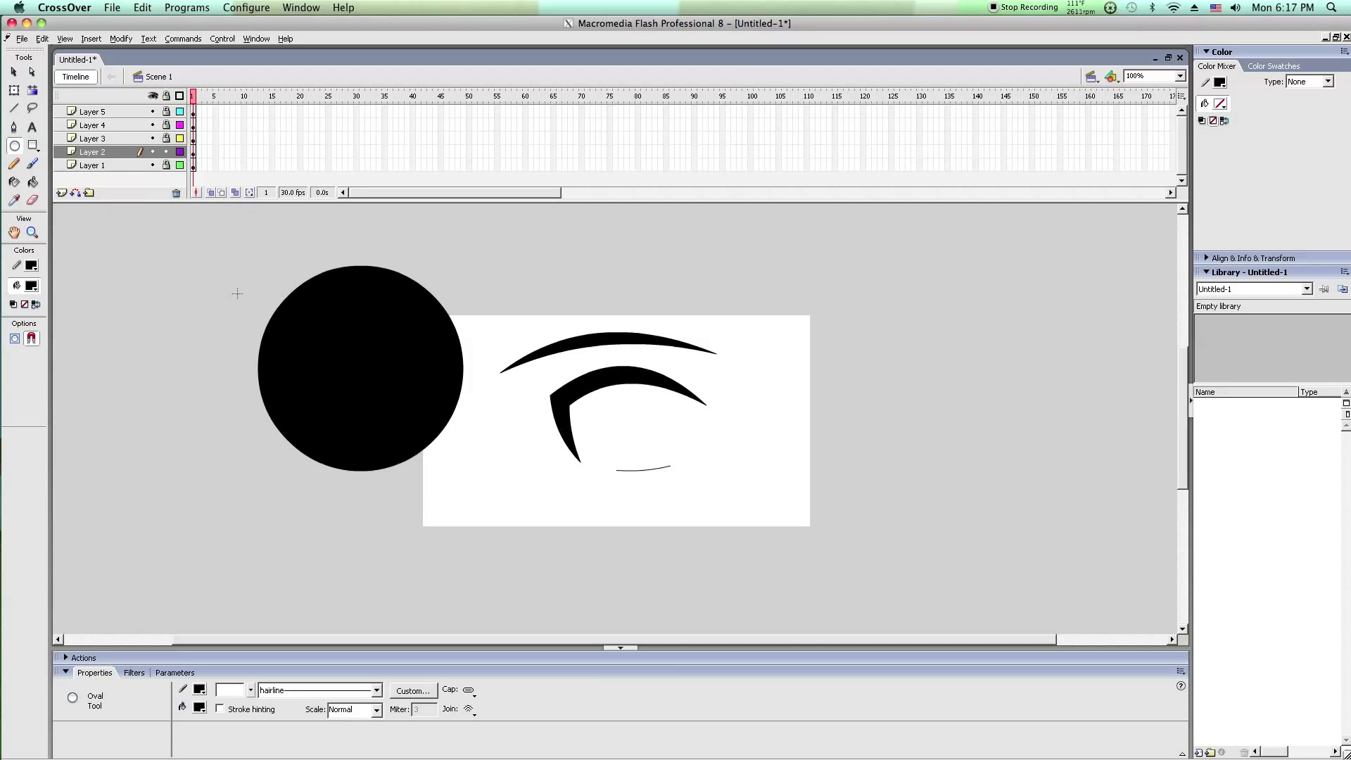
Paste a copy of the circle in place and shrink it into a smaller inner pupil.
left_click(14, 90)
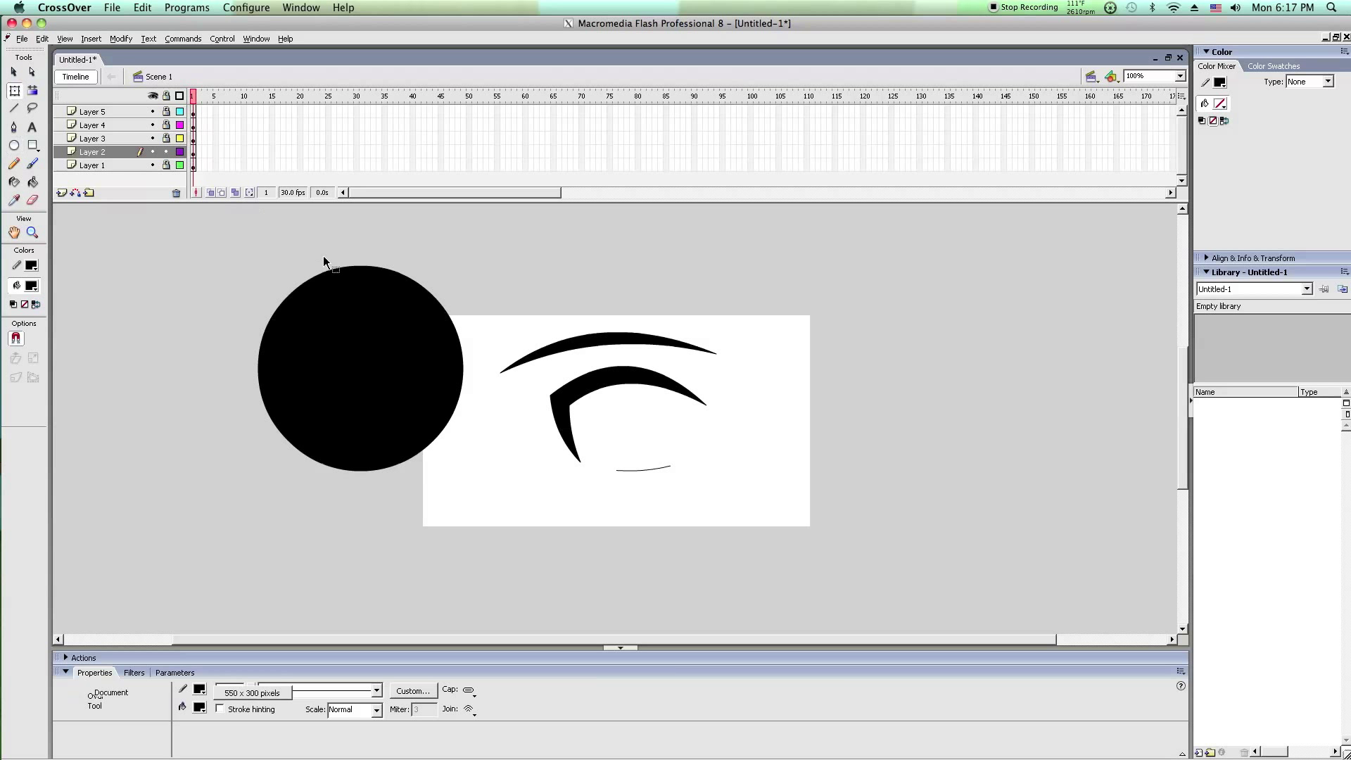
left_click(335, 270)
right_click(344, 281)
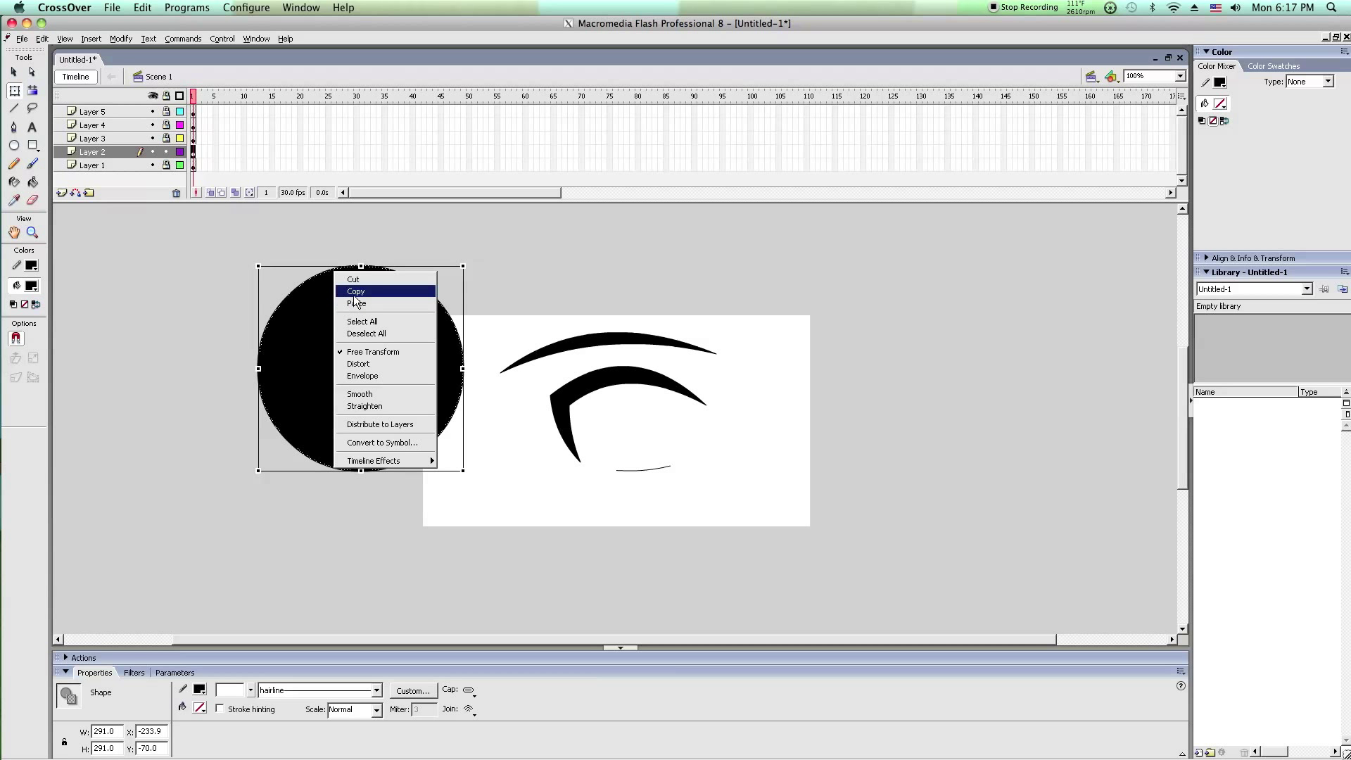
left_click(373, 287)
right_click(196, 260)
left_click(238, 305)
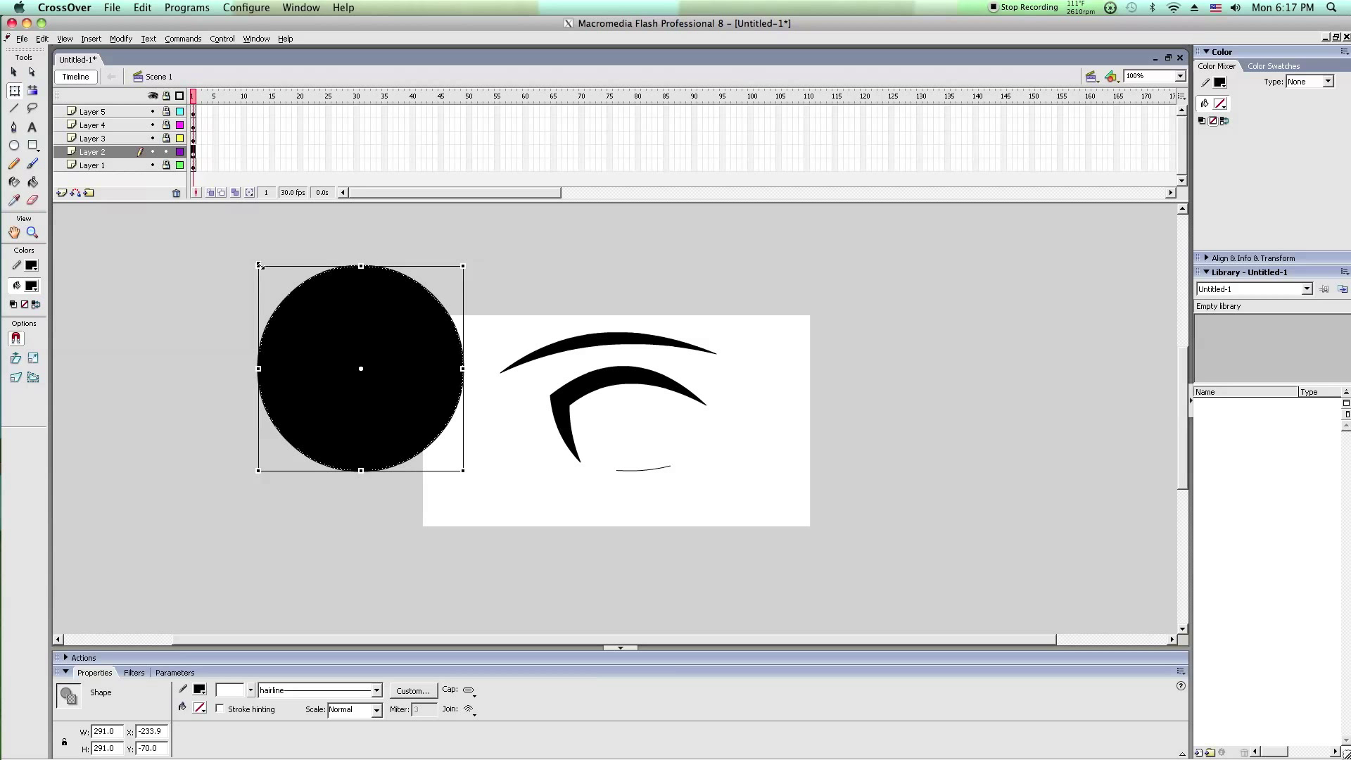
left_click_drag(260, 265, 306, 315)
left_click_drag(306, 316, 305, 314)
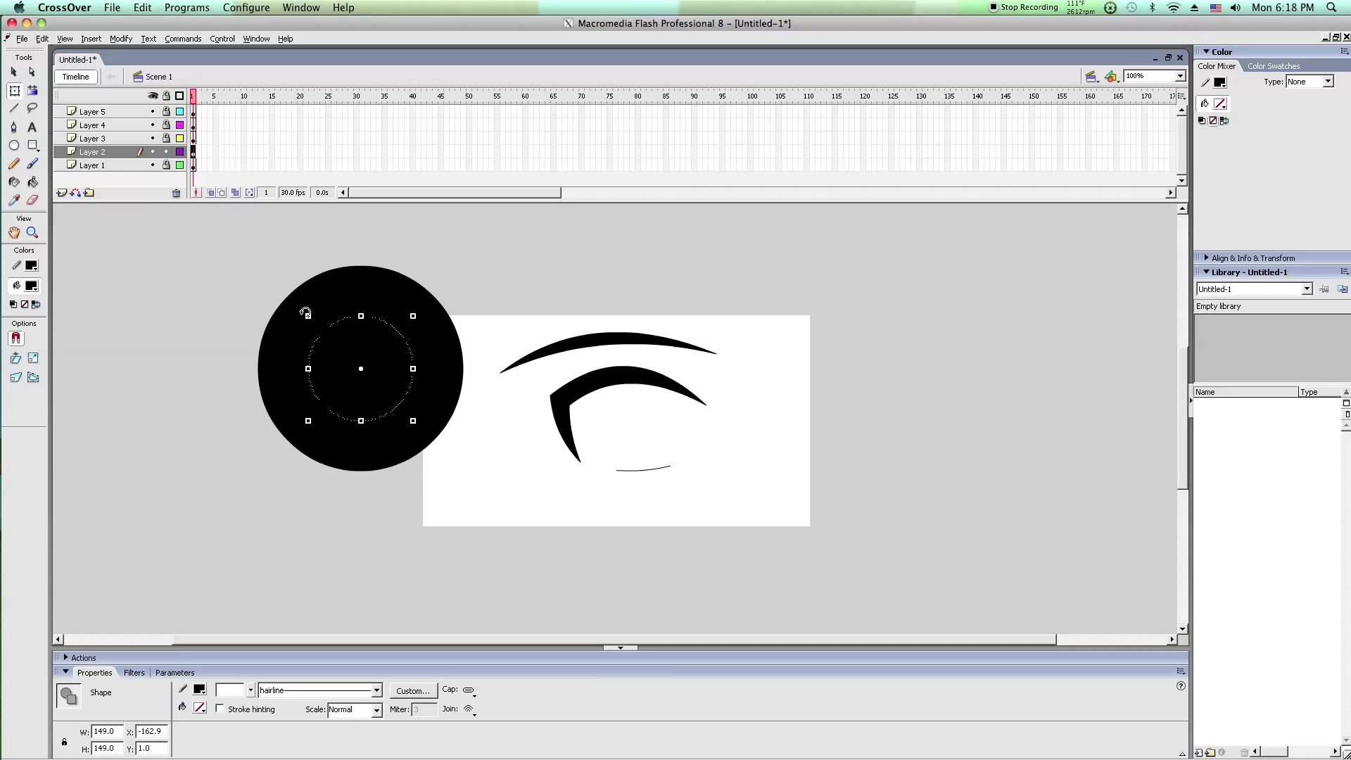
left_click(222, 261)
Colour the outer ring #0099FF, scale the iris to 149 px and move it onto the eye.
left_click(297, 314)
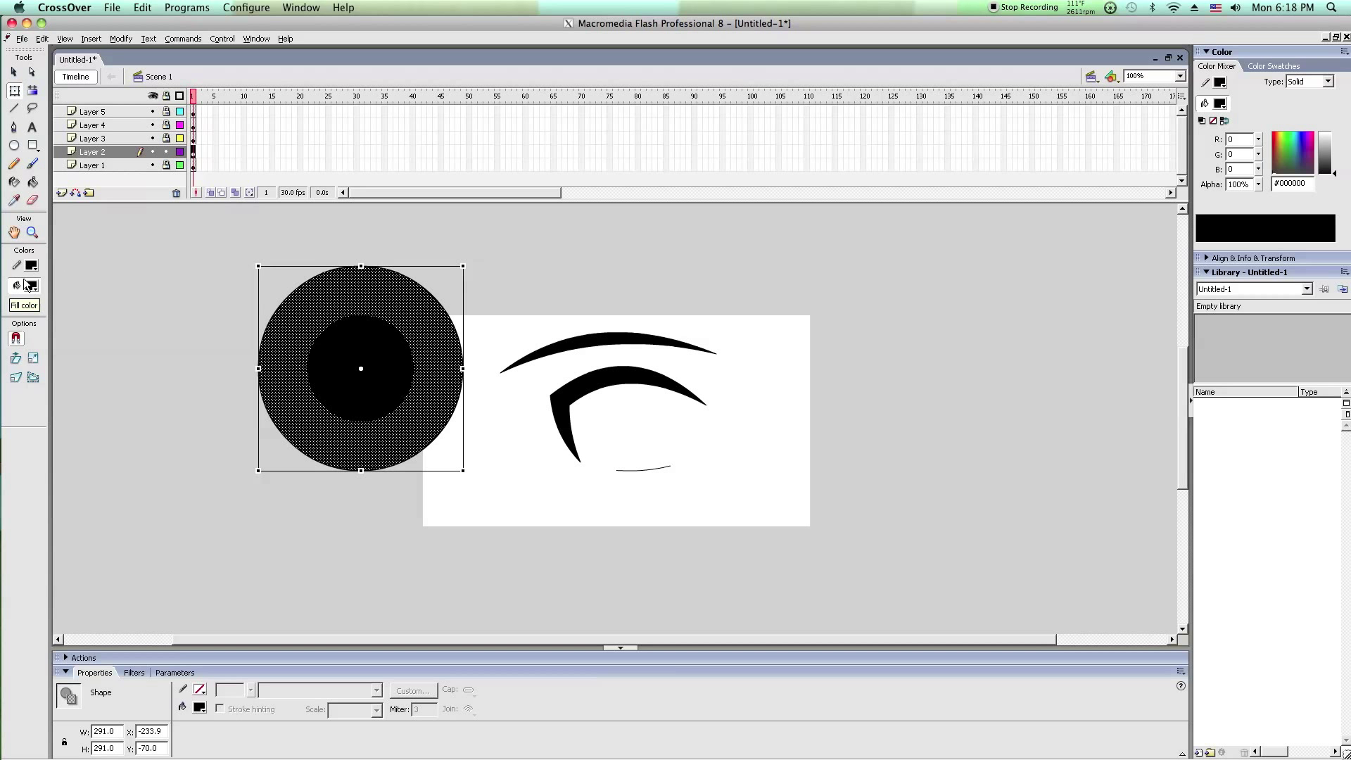
left_click(31, 285)
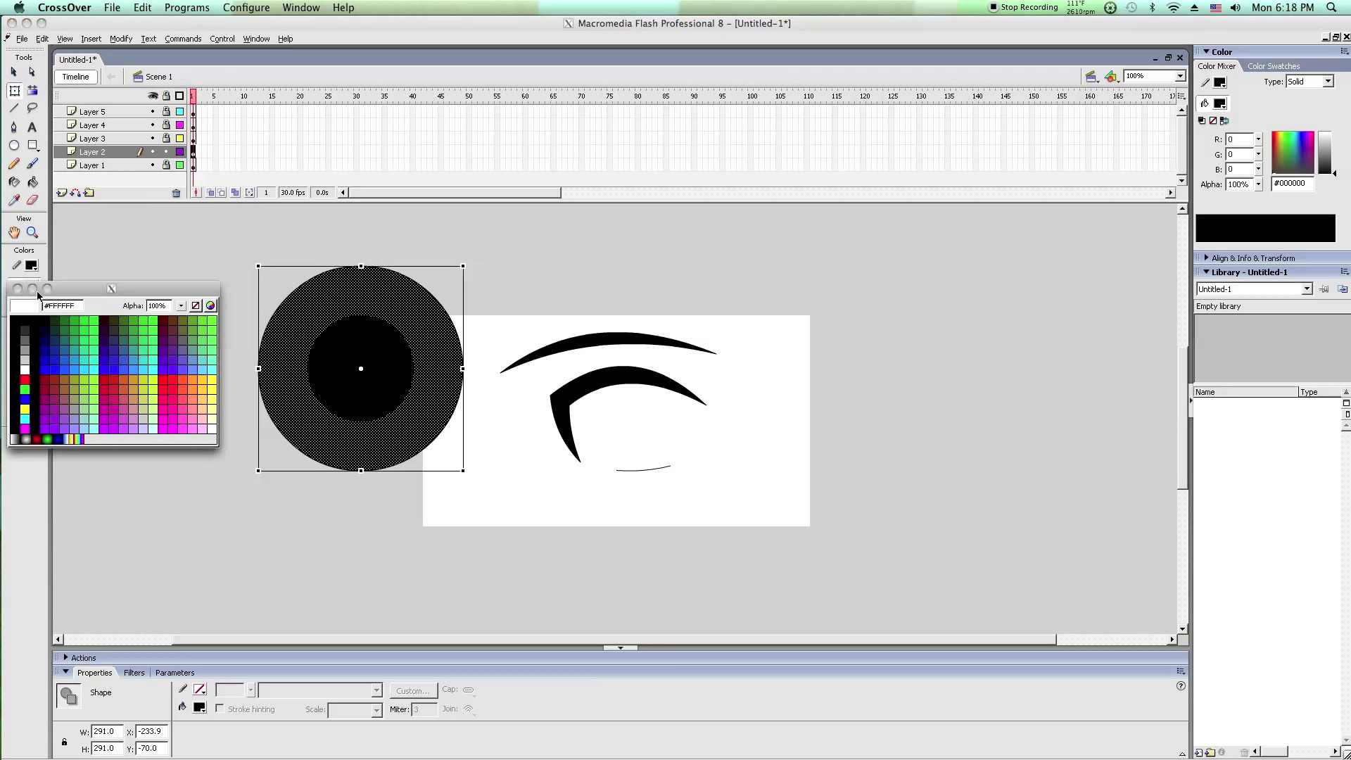
left_click(82, 360)
left_click_drag(253, 274, 492, 595)
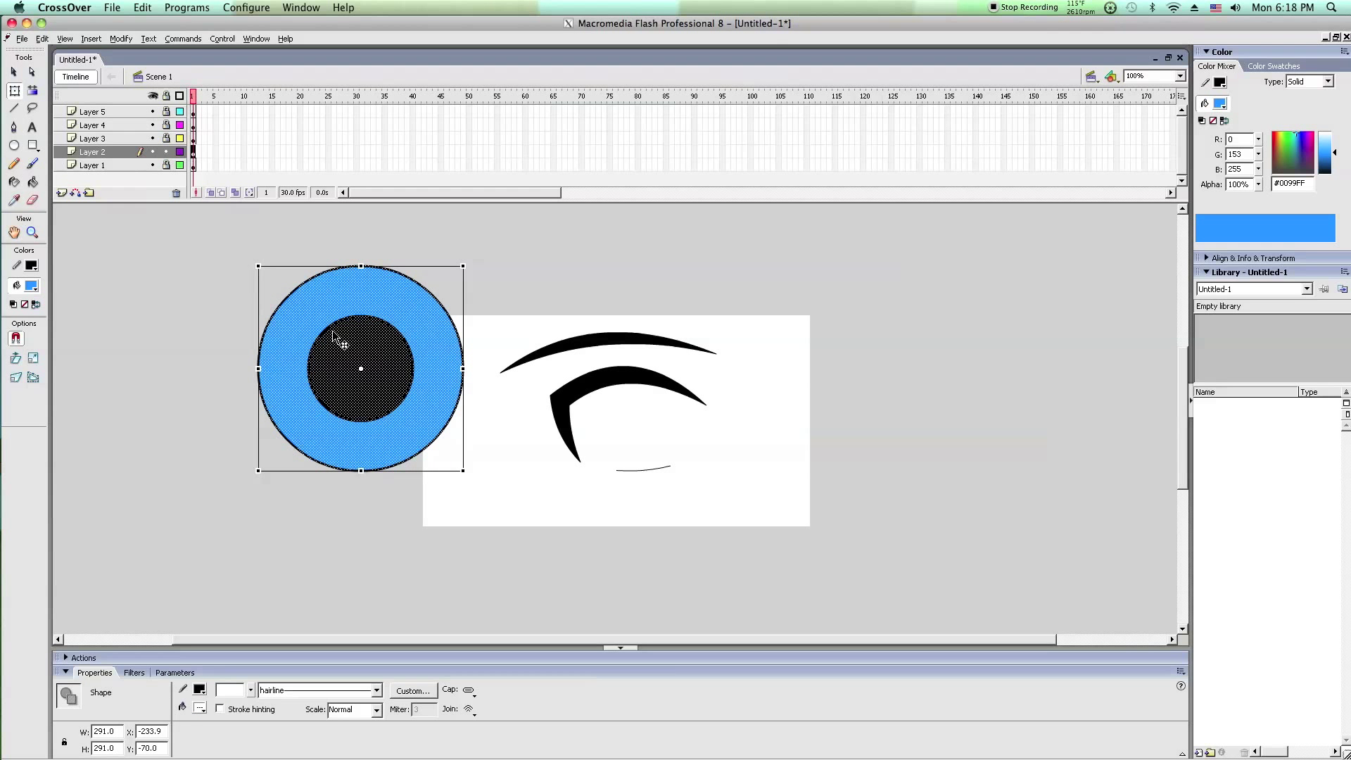
left_click_drag(465, 264, 413, 317)
left_click_drag(379, 402, 649, 460)
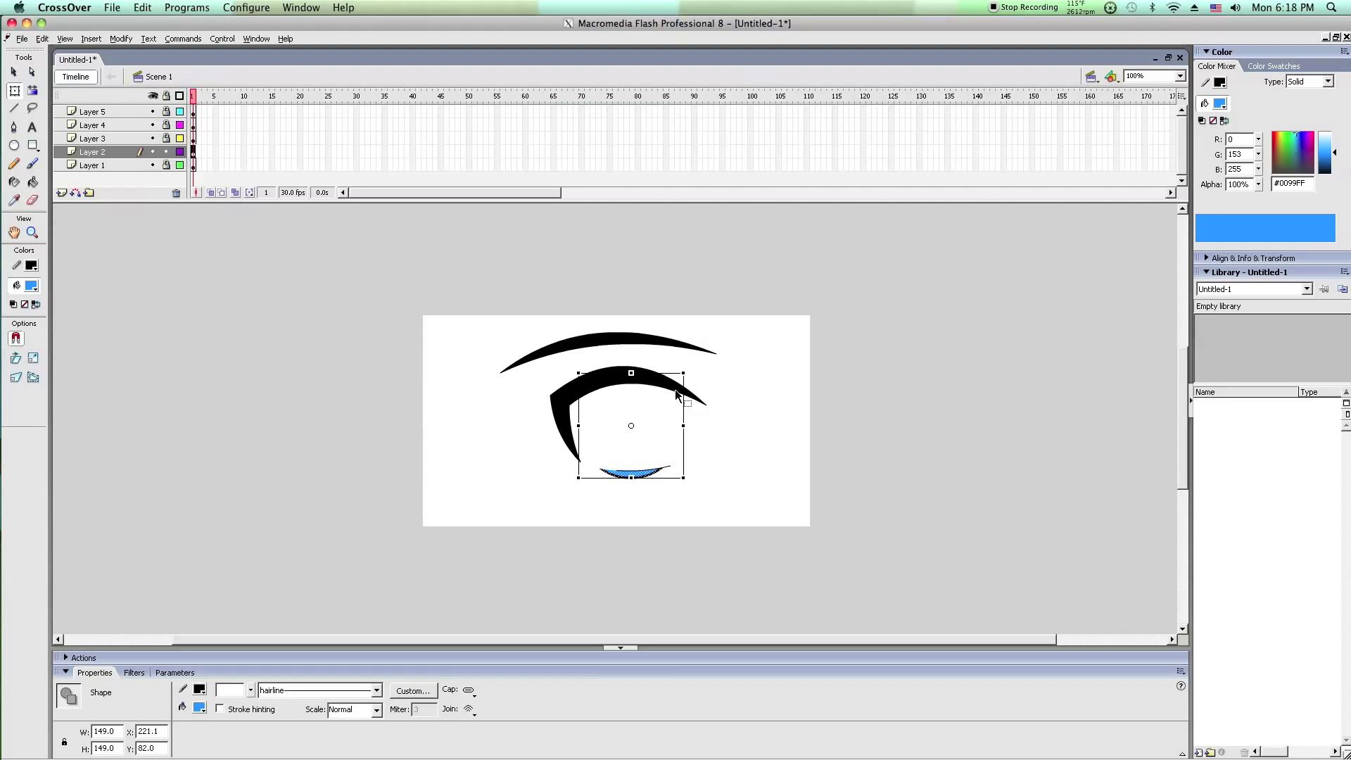
key("Up")
key("Up")
key("Up")
key("Up")
key("Up")
left_click(732, 403)
Set Layer 3 as a mask over Layer 2's iris, then toggle Layer 4's visibility to check the eyelid.
left_click(106, 139)
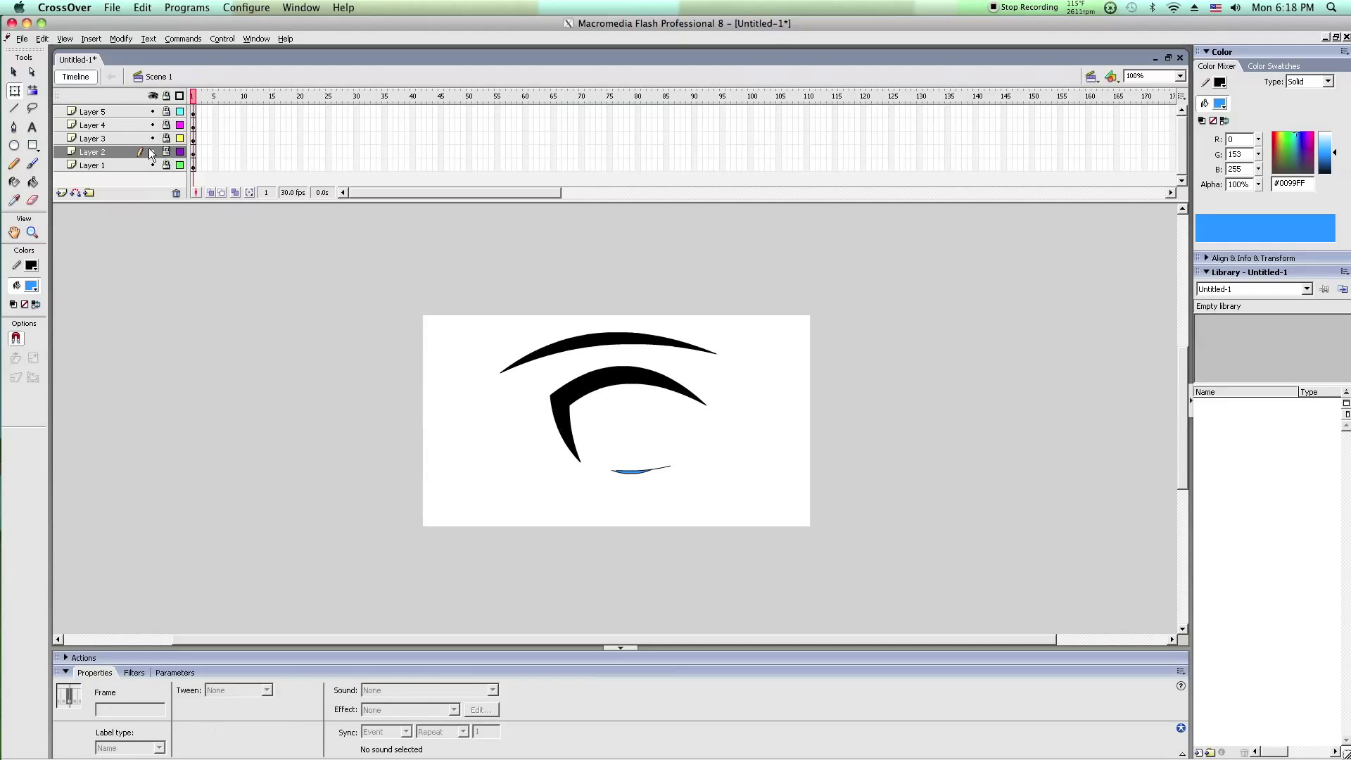
right_click(106, 139)
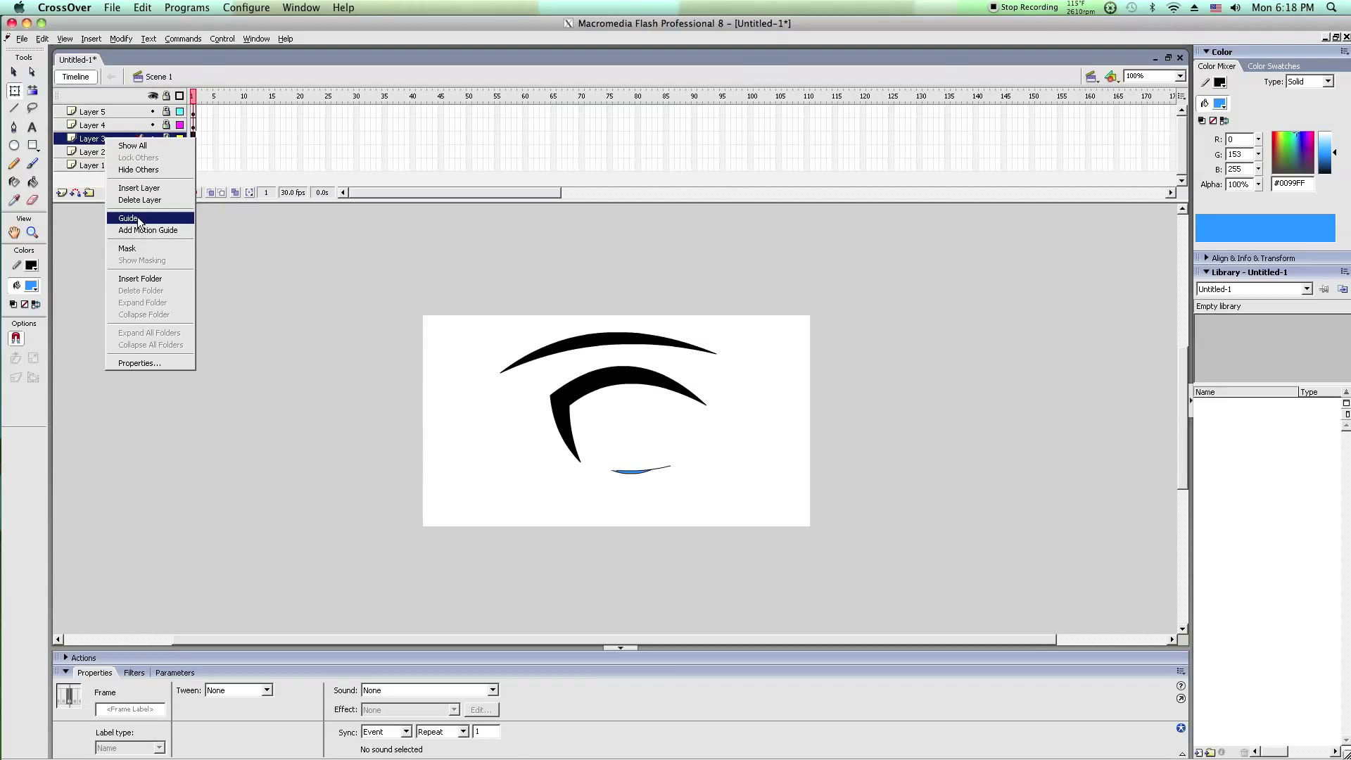
left_click(135, 248)
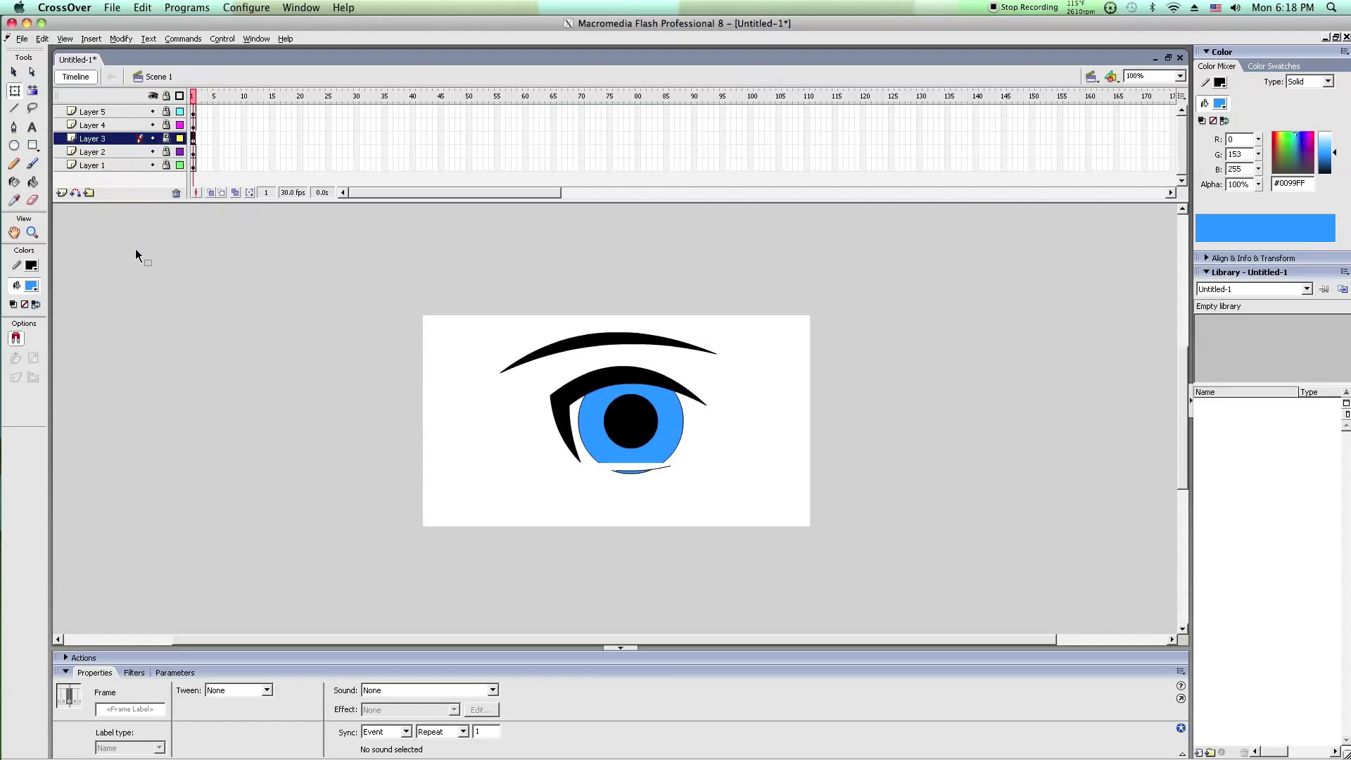
left_click(627, 407)
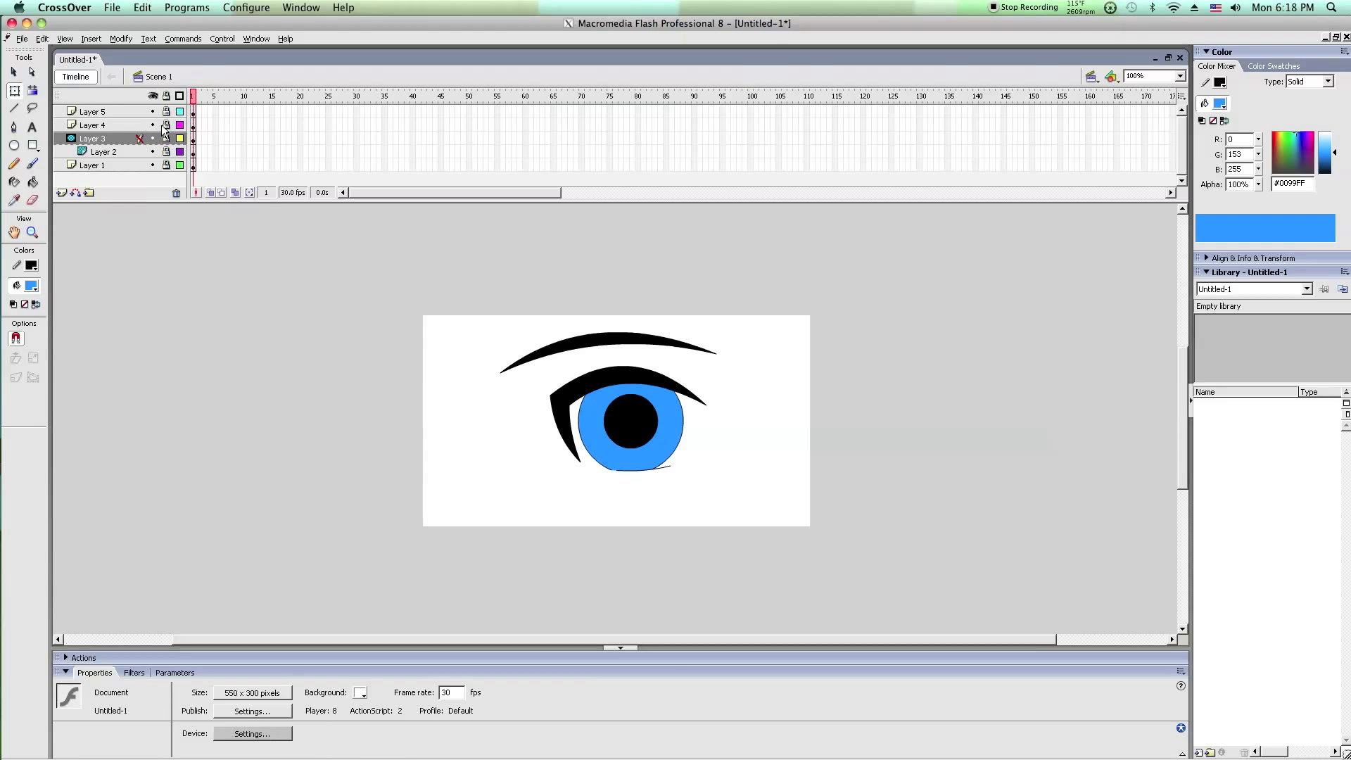
left_click(133, 125)
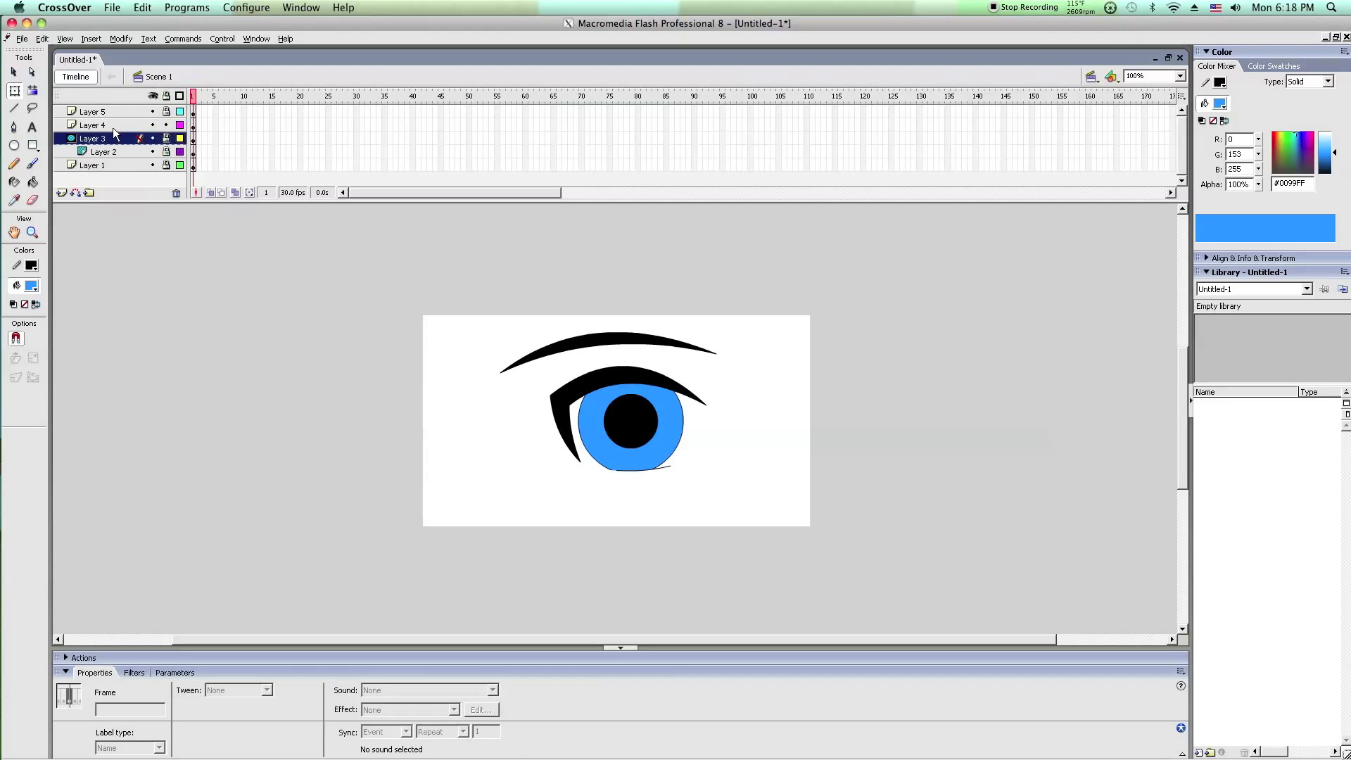
left_click(483, 331)
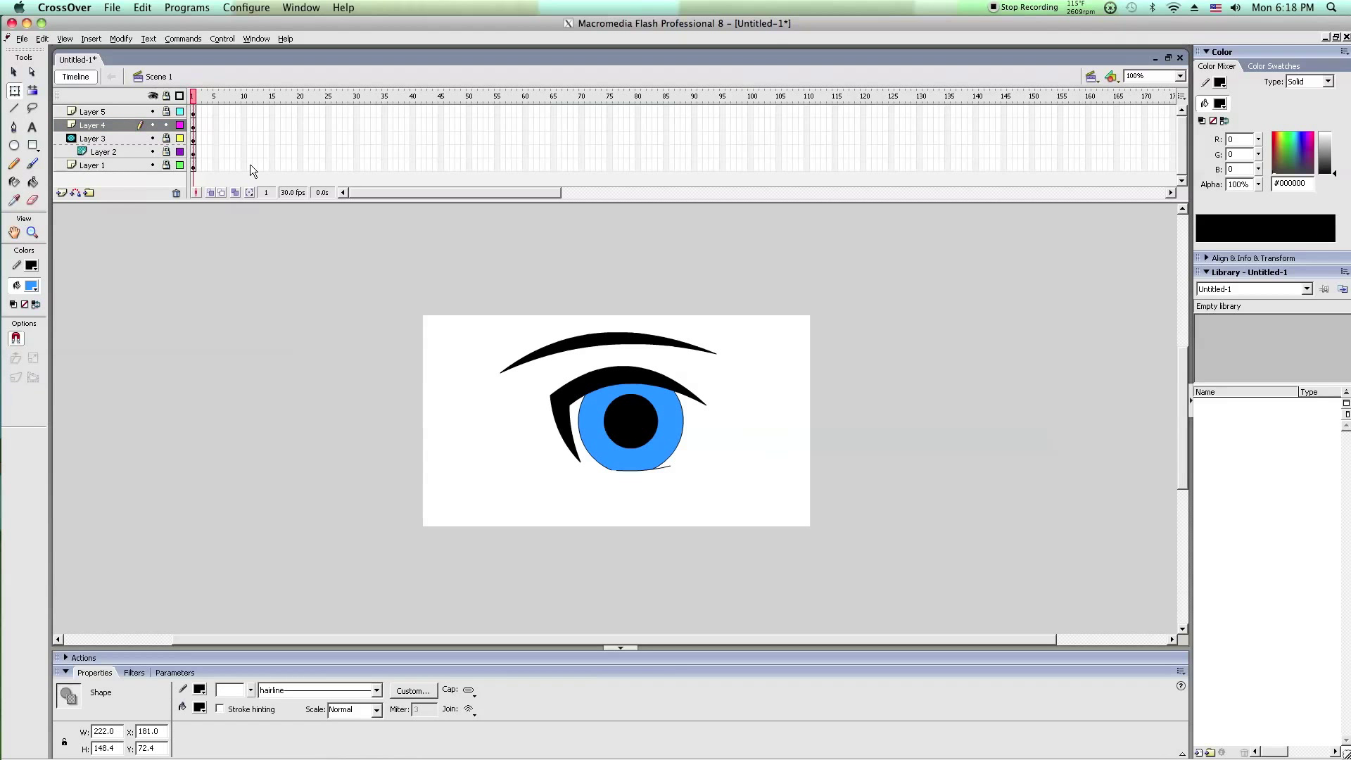
left_click(155, 125)
left_click(154, 124)
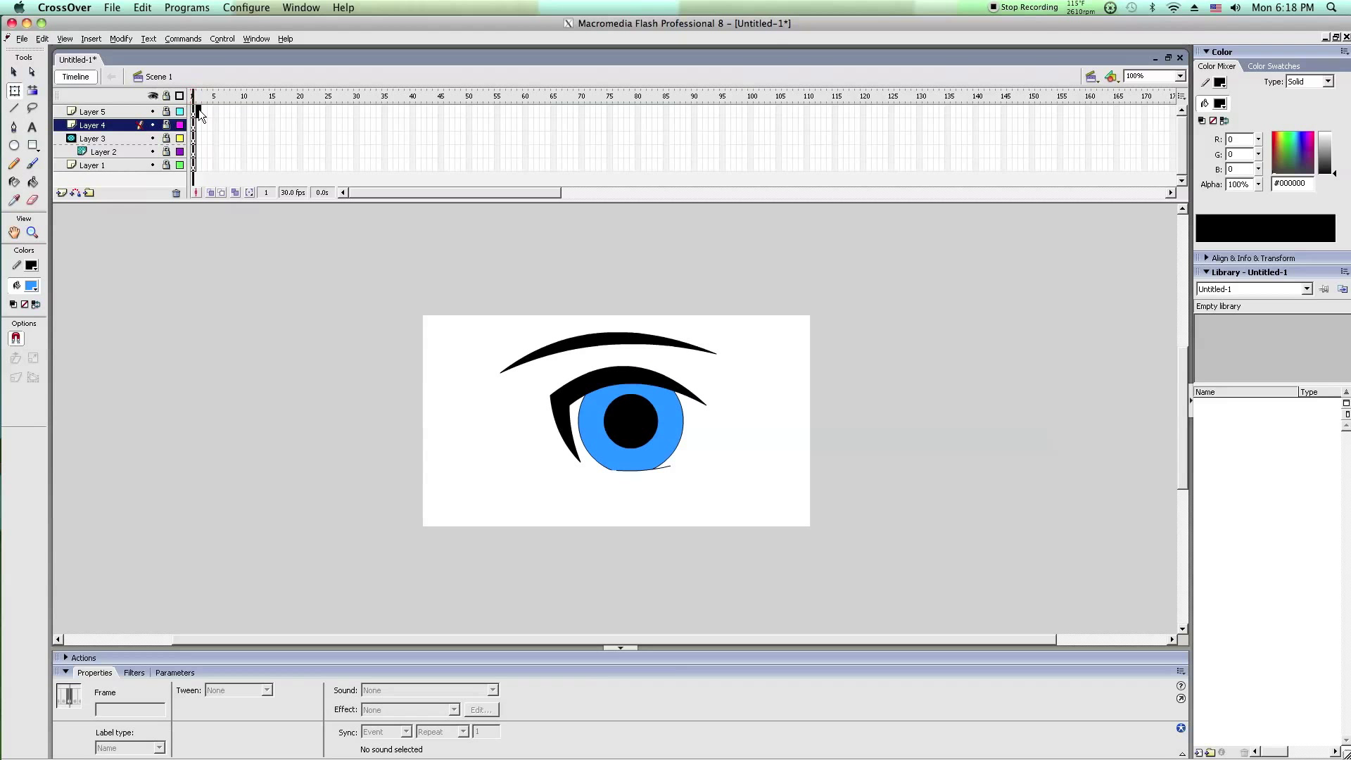
Insert keyframes at frame 2 on every layer and unlock Layer 1.
left_click_drag(198, 112, 200, 166)
right_click(200, 167)
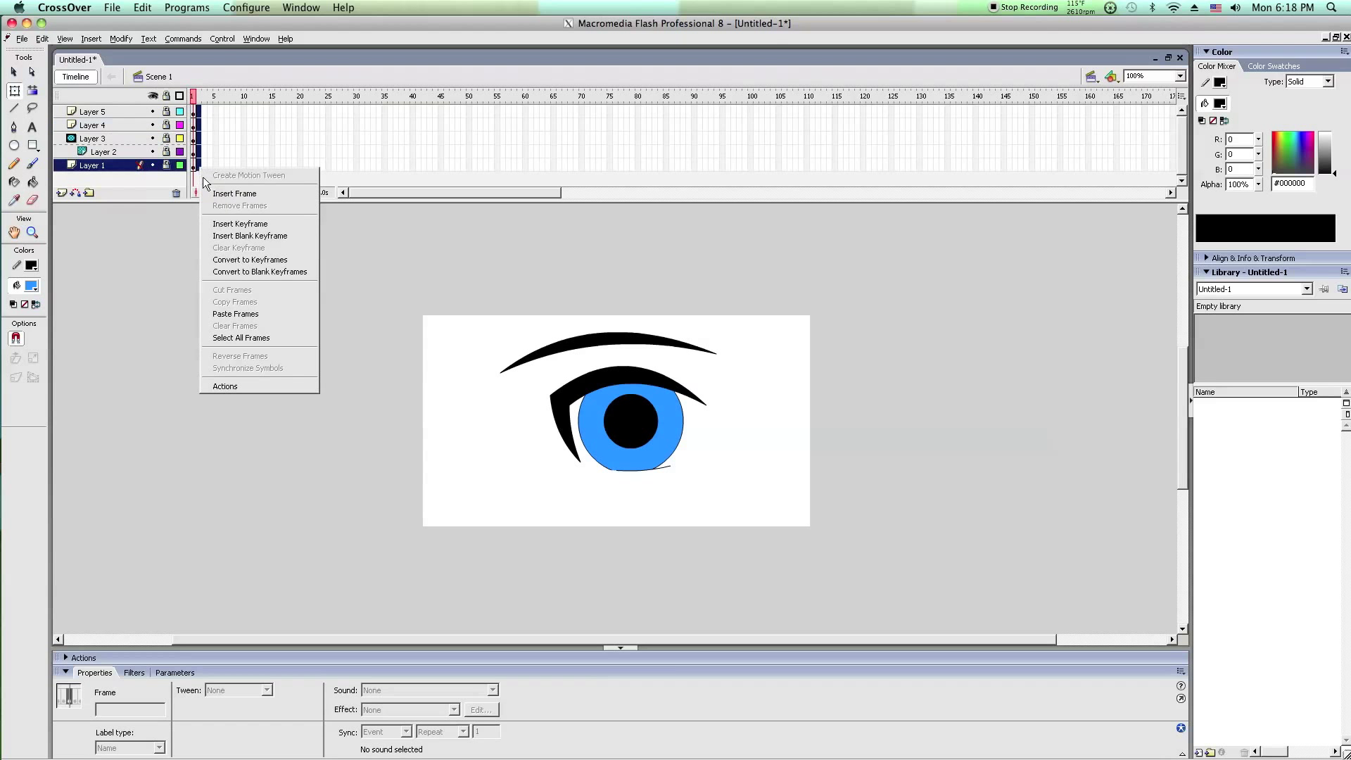
left_click(242, 225)
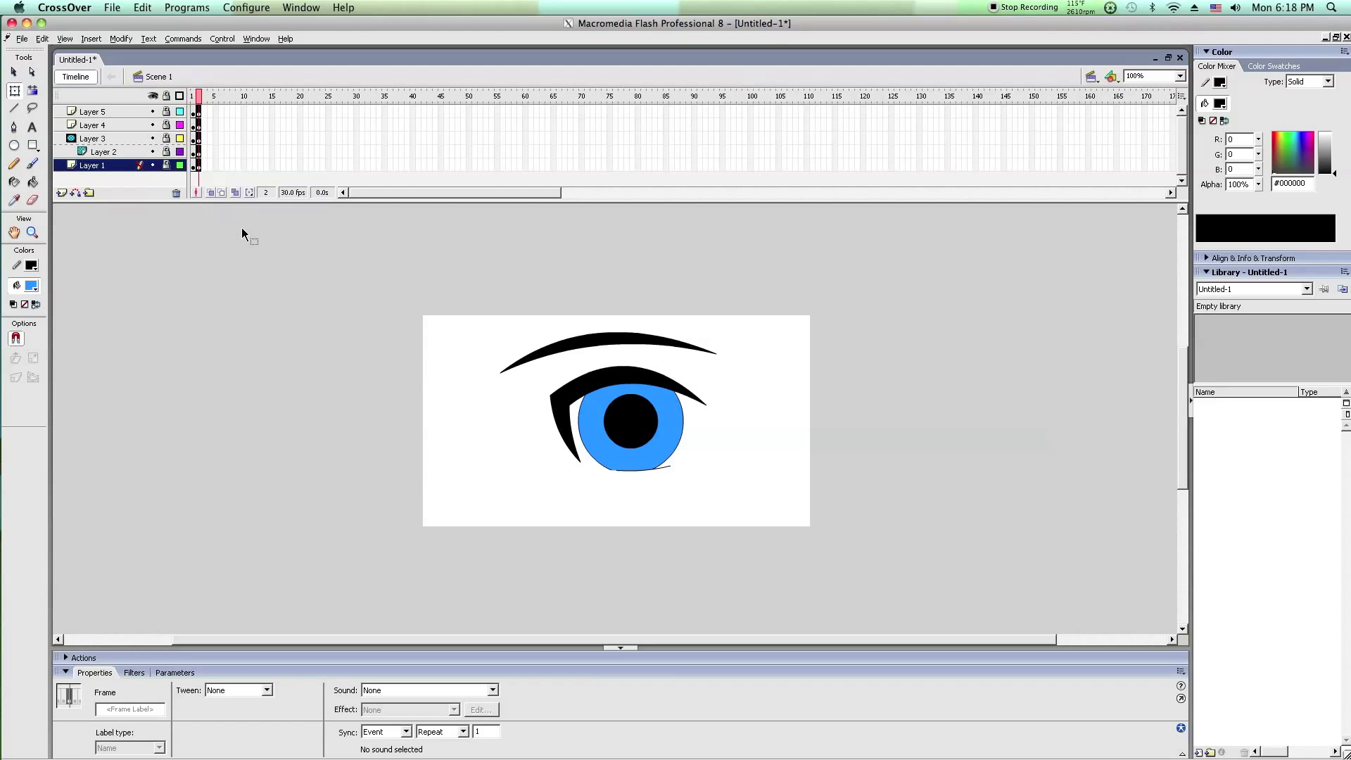
left_click(169, 165)
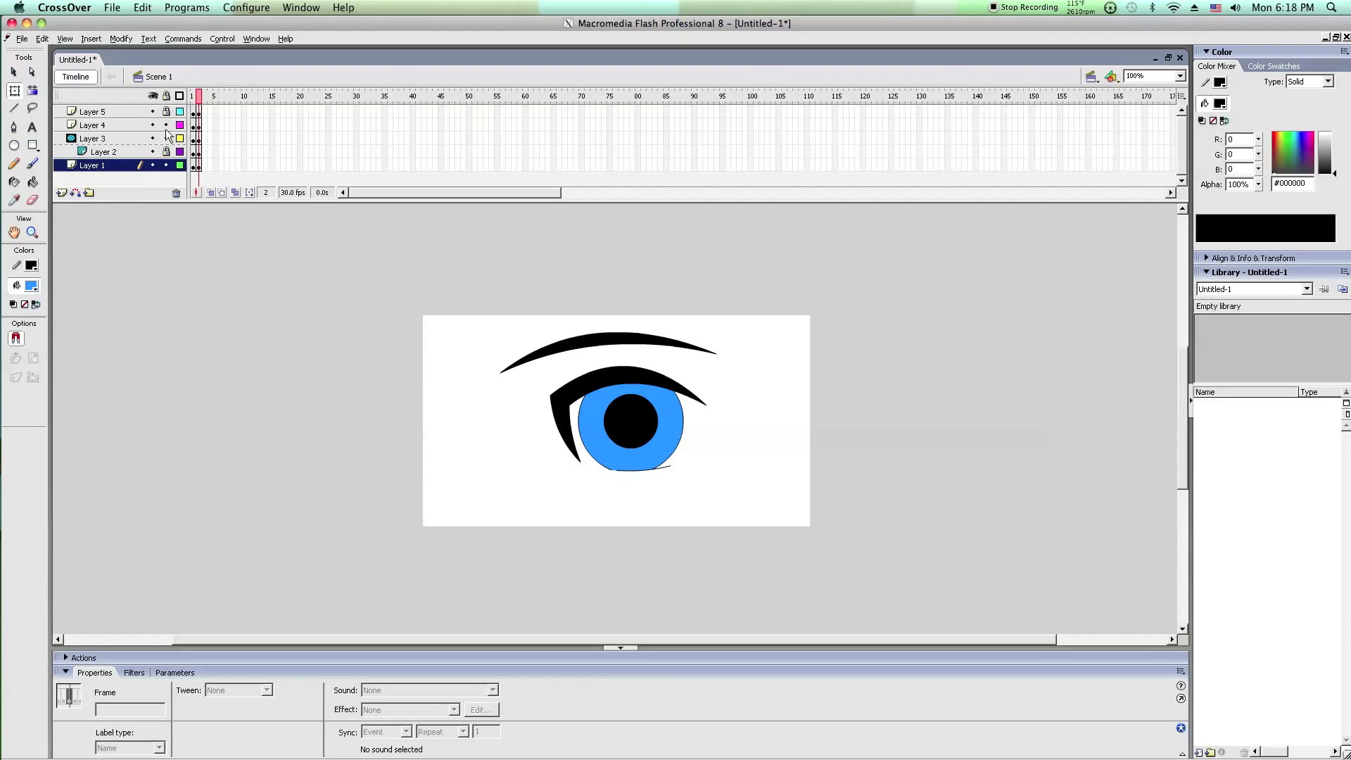
Squash Layer 4's eye shape vertically from the top with Free Transform to partly close it.
left_click(166, 131)
left_click_drag(476, 532, 786, 250)
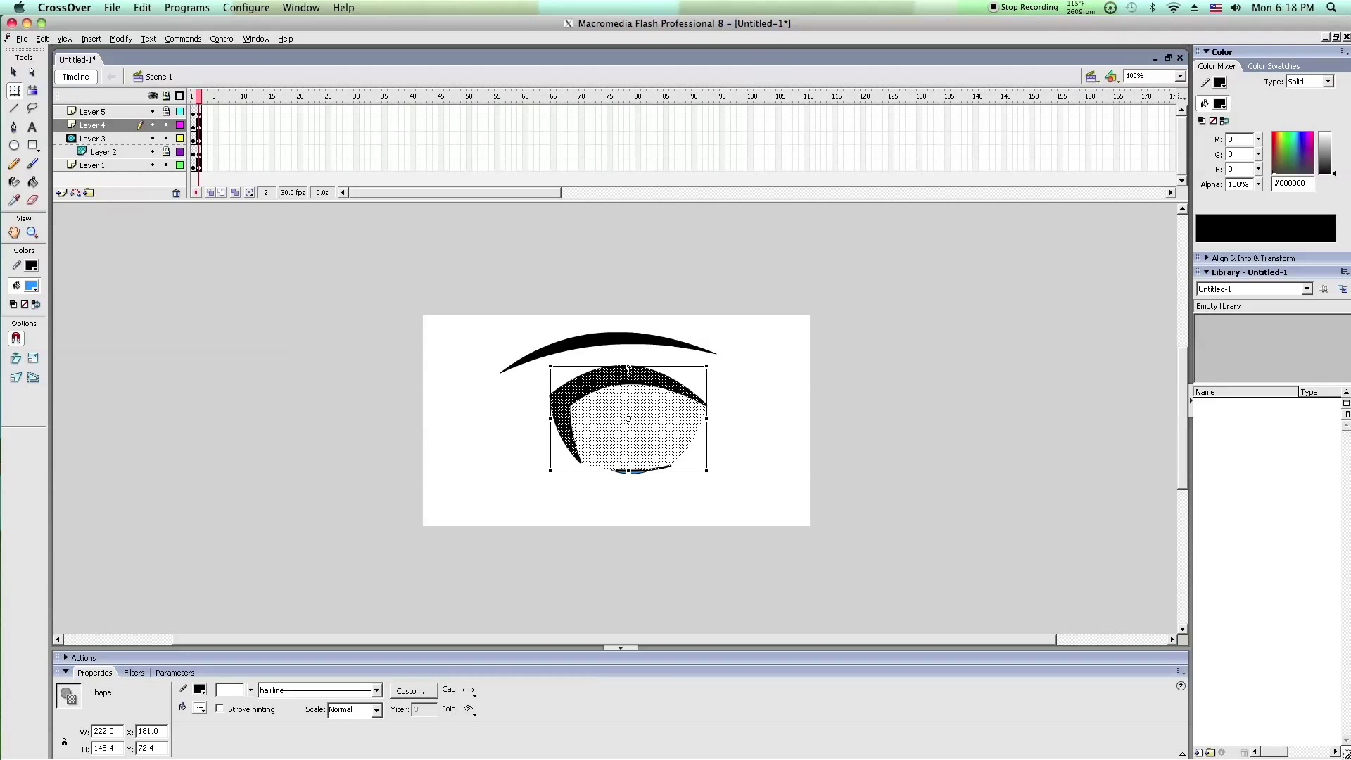
mouse_move(629, 370)
left_mouse_down()
mouse_move(628, 386)
mouse_move(628, 370)
left_mouse_up()
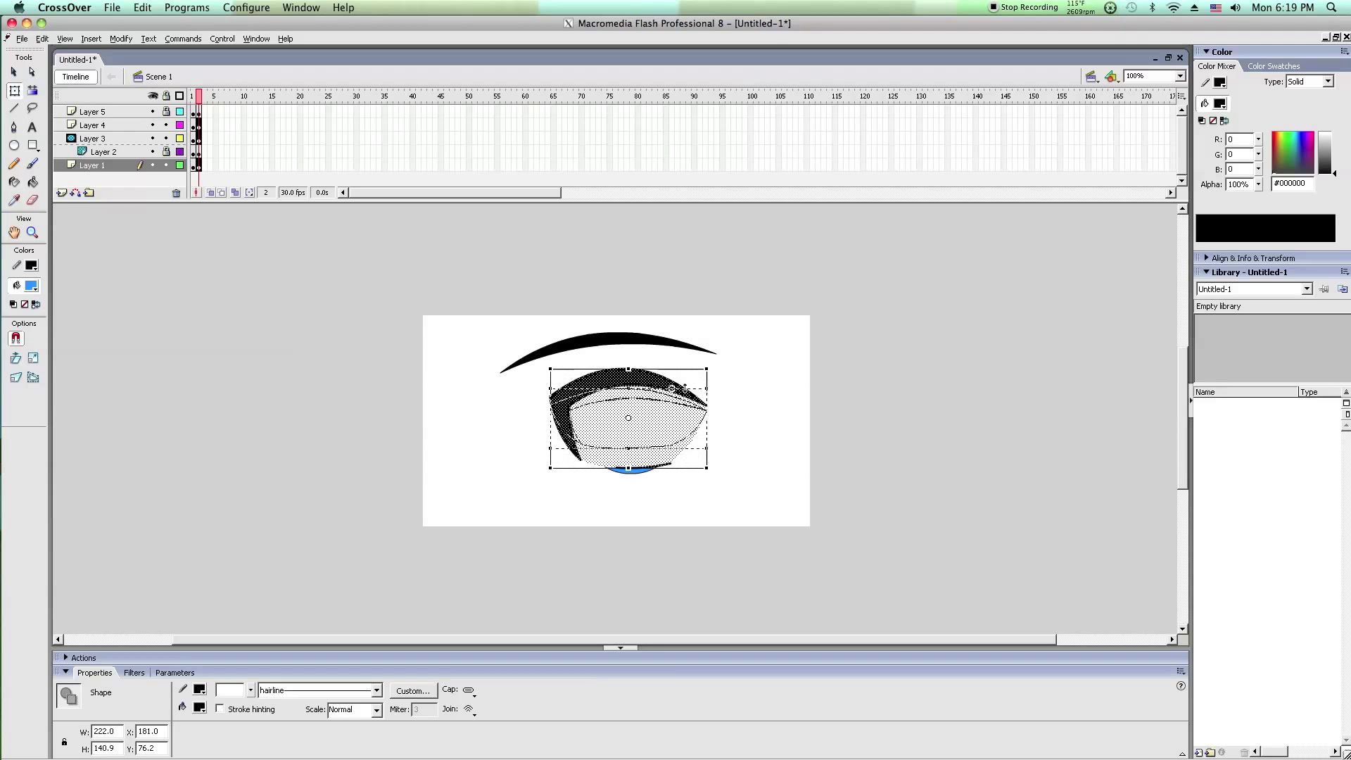
left_click_drag(819, 373, 820, 377)
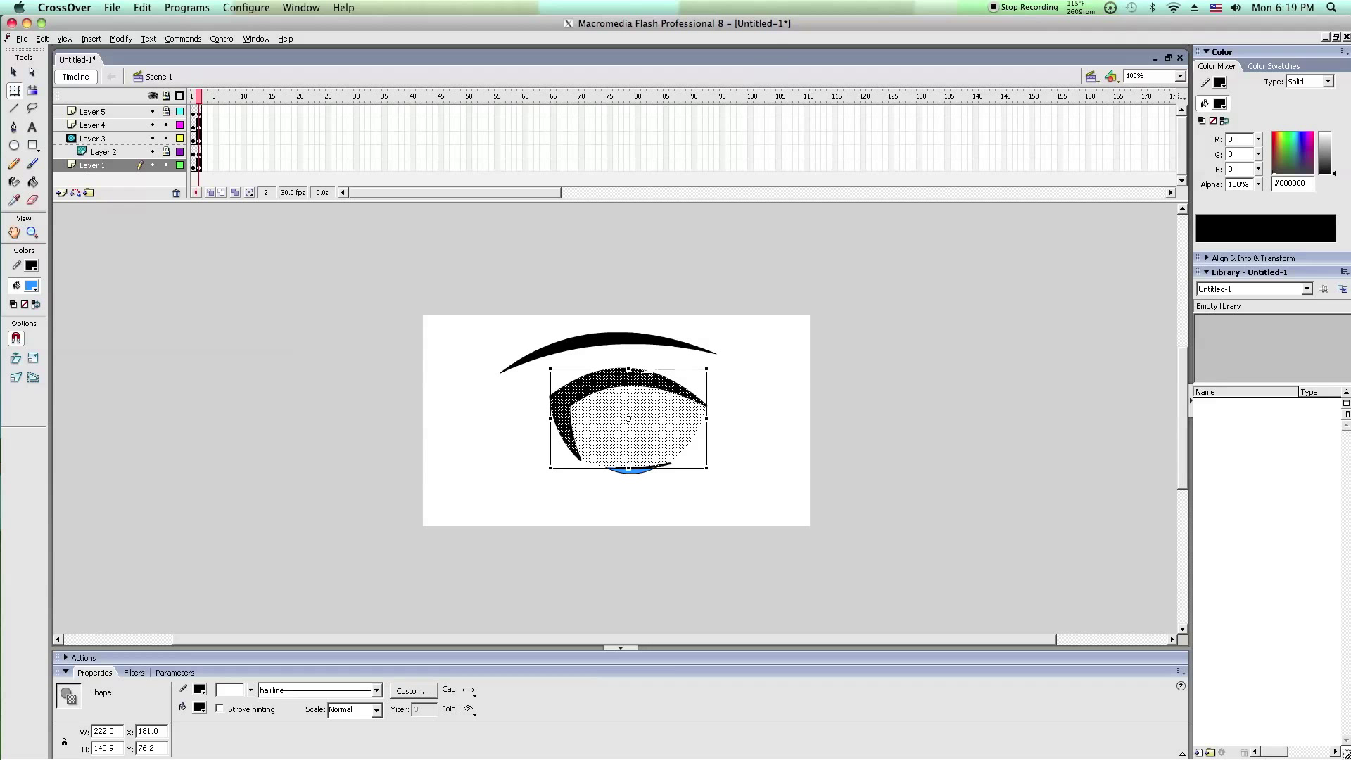
key("v")
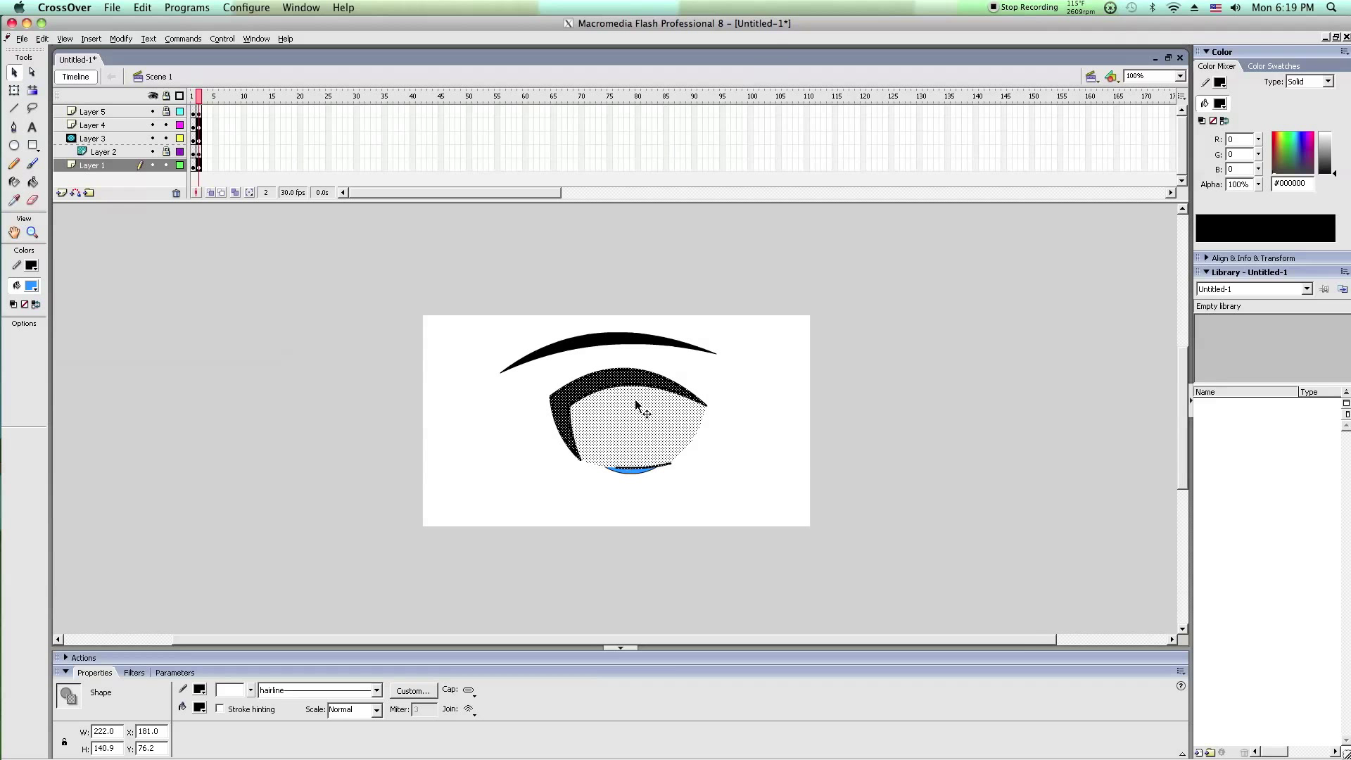
key("q")
key("v")
key("q")
left_click(633, 382)
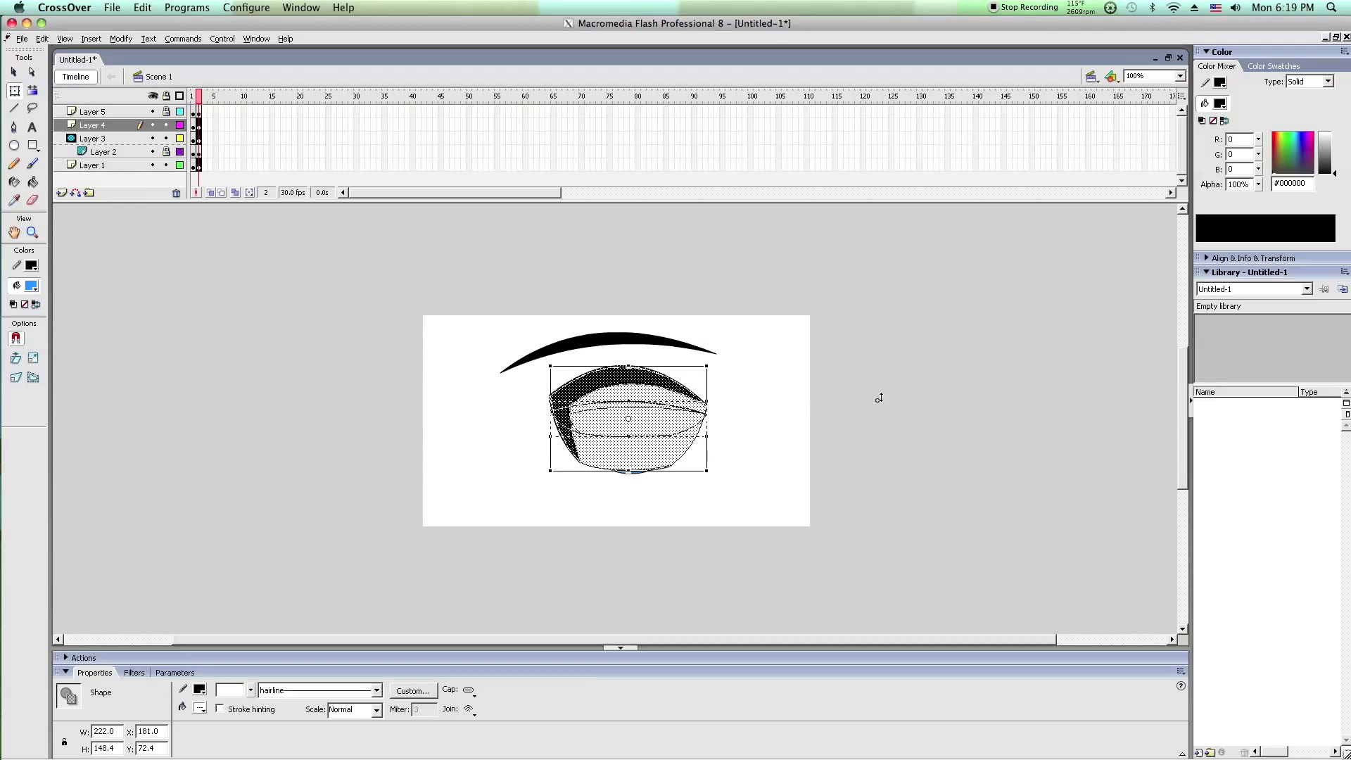
left_click_drag(904, 371, 904, 372)
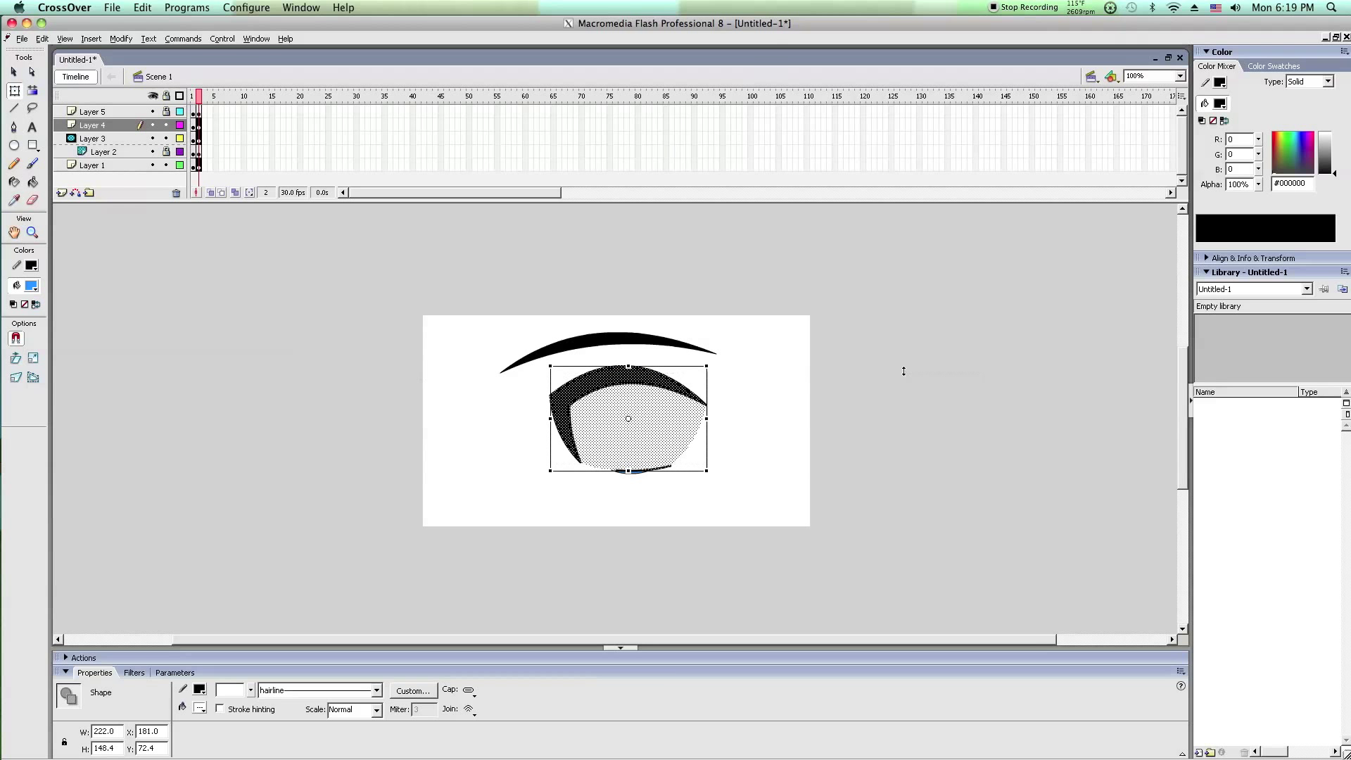
left_click(846, 348)
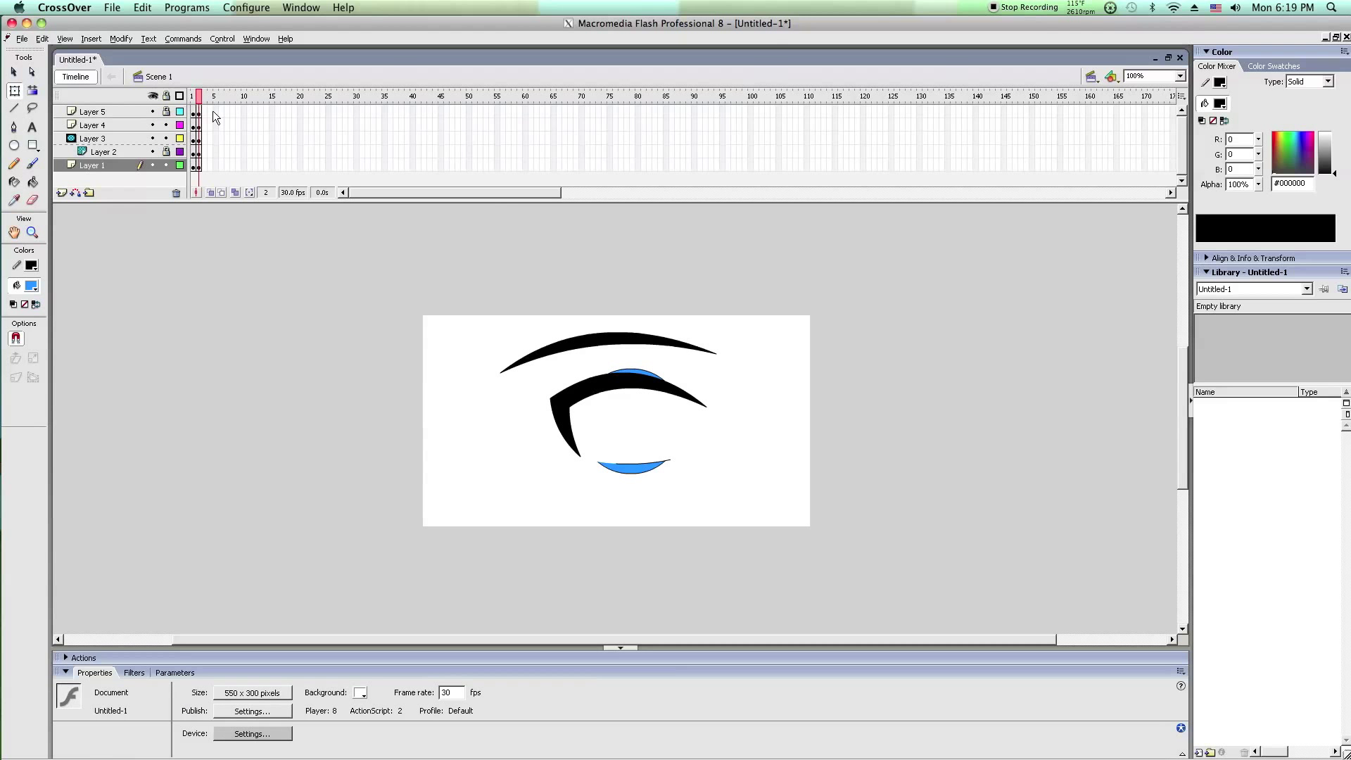
Insert keyframes at frame 3 across all five layers.
left_click_drag(205, 113, 202, 161)
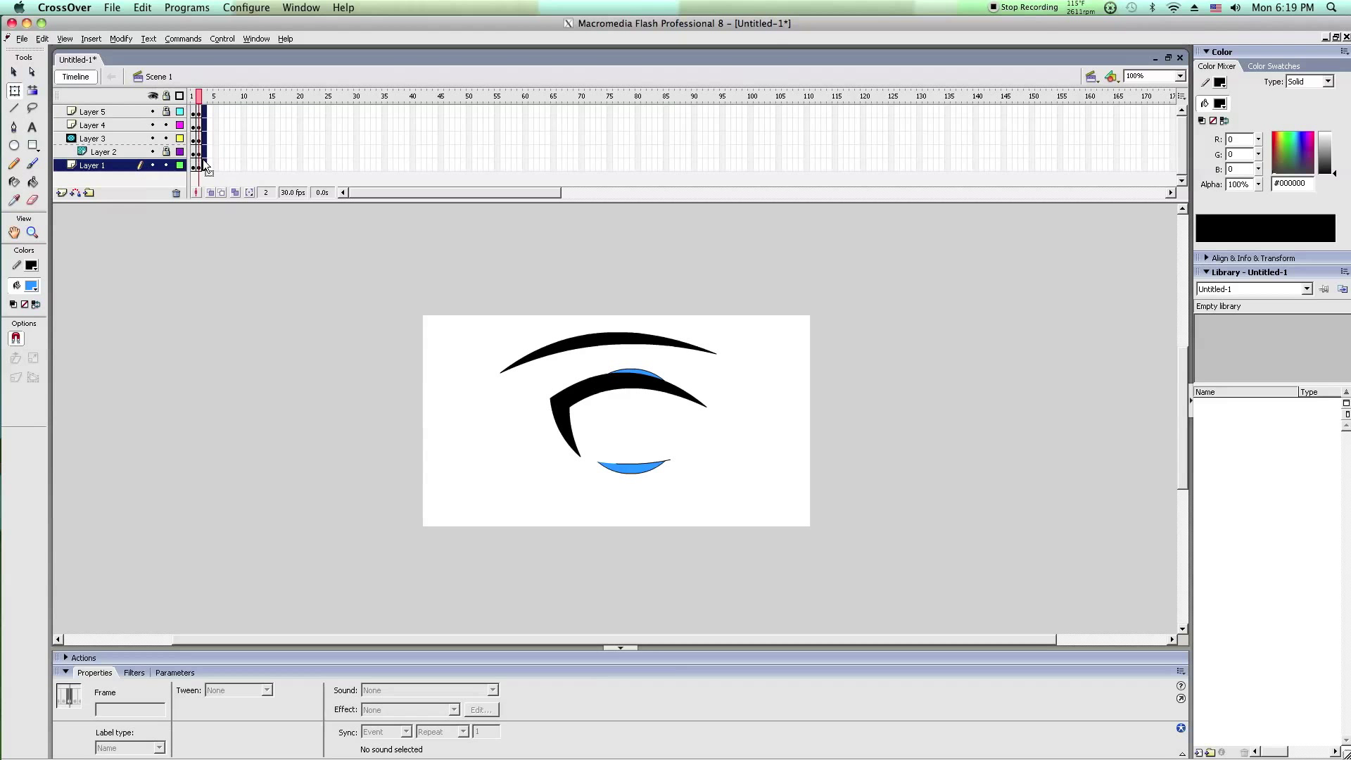
right_click(203, 160)
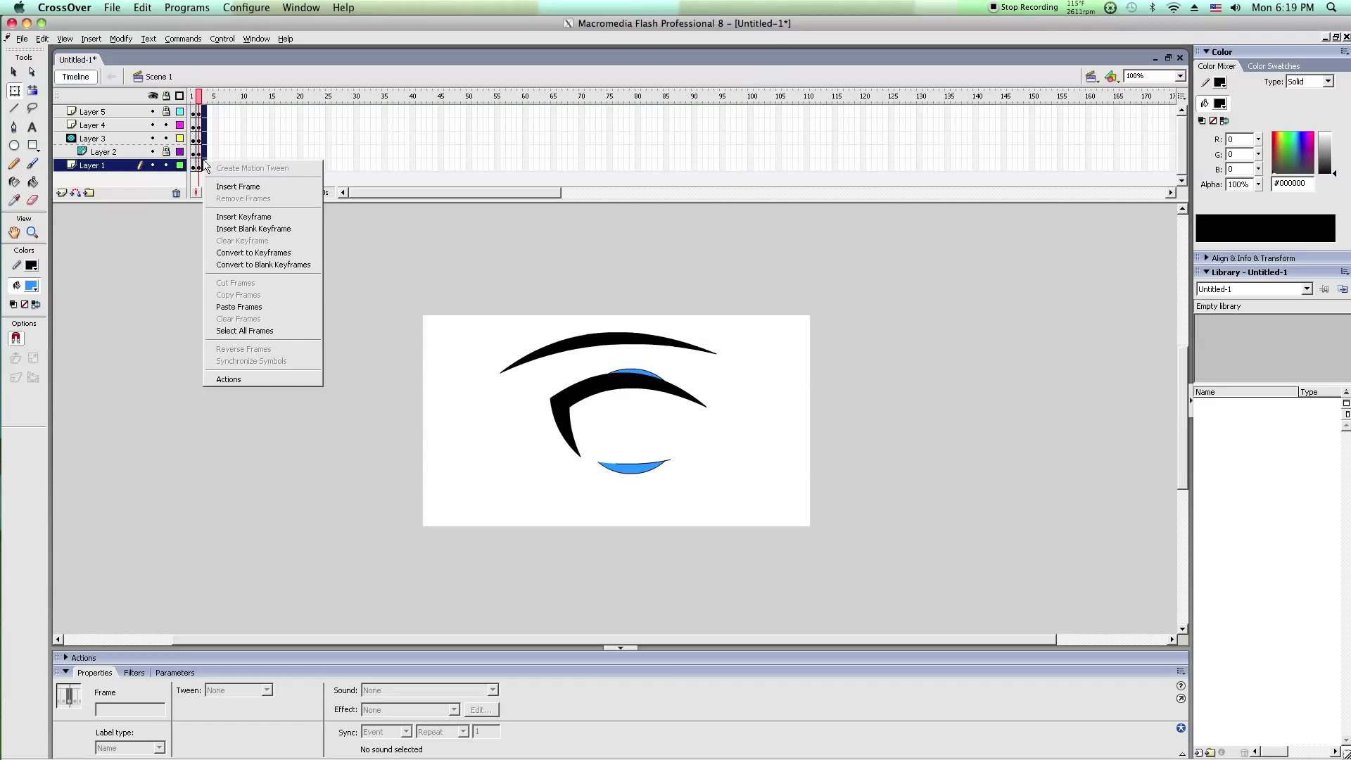
left_click(239, 217)
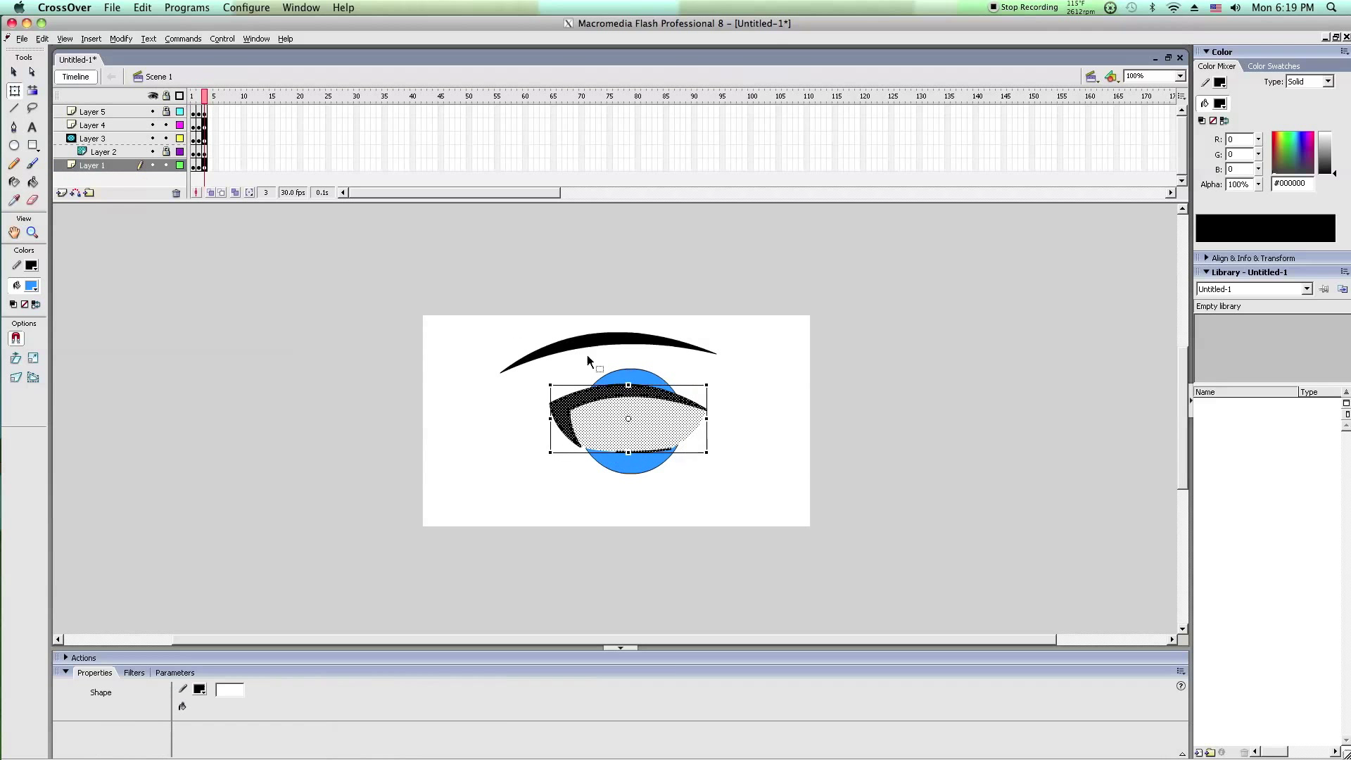
left_click(373, 262)
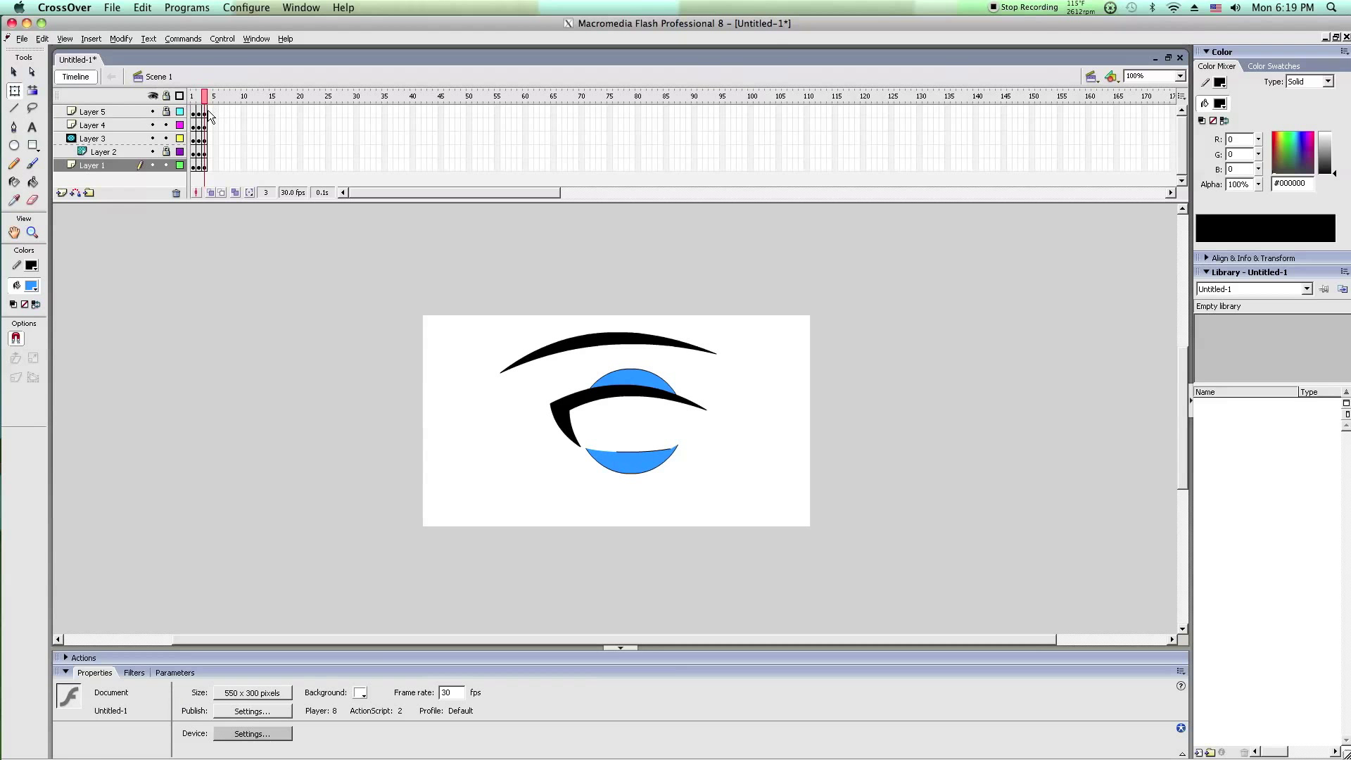
Add frame 4 keyframes on every layer and squash the eye shapes further toward closed.
left_click_drag(208, 110, 209, 166)
right_click(210, 169)
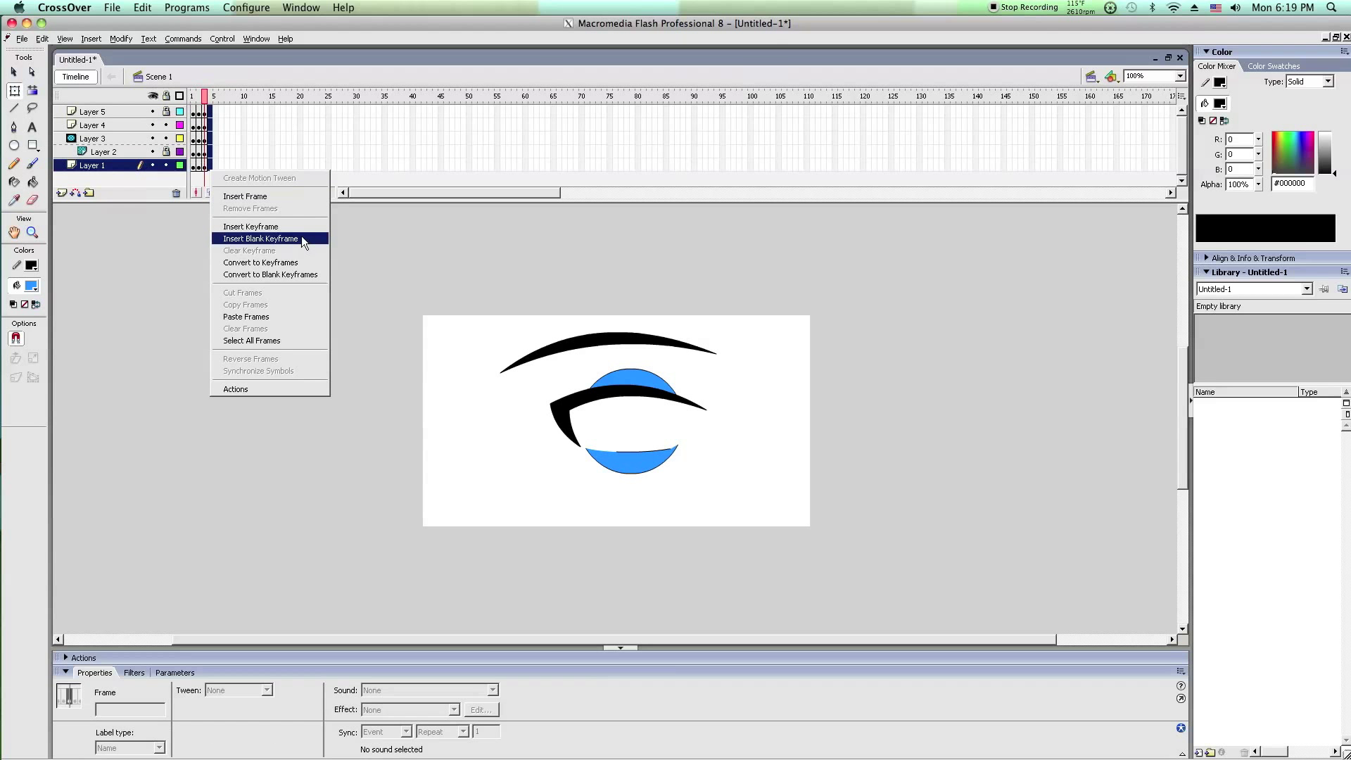
left_click(302, 230)
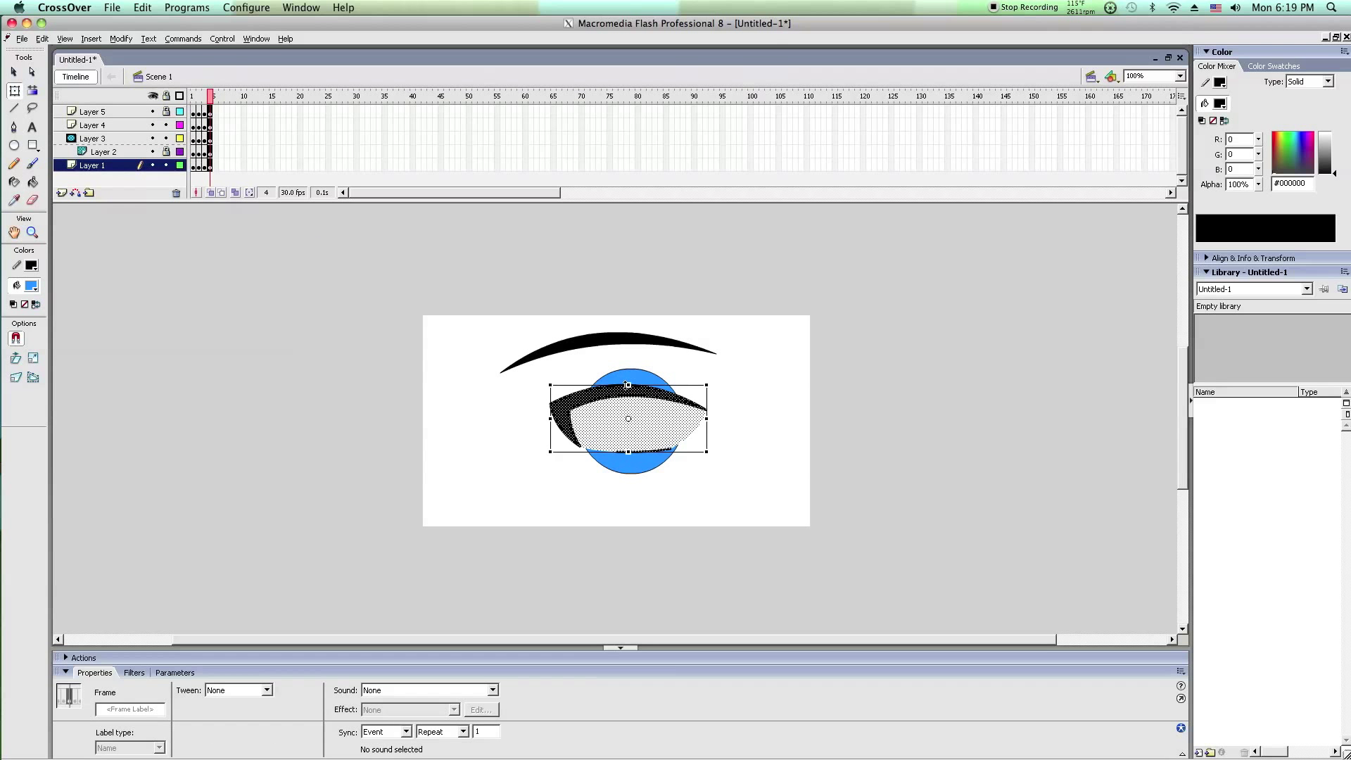
left_click_drag(619, 382, 618, 392)
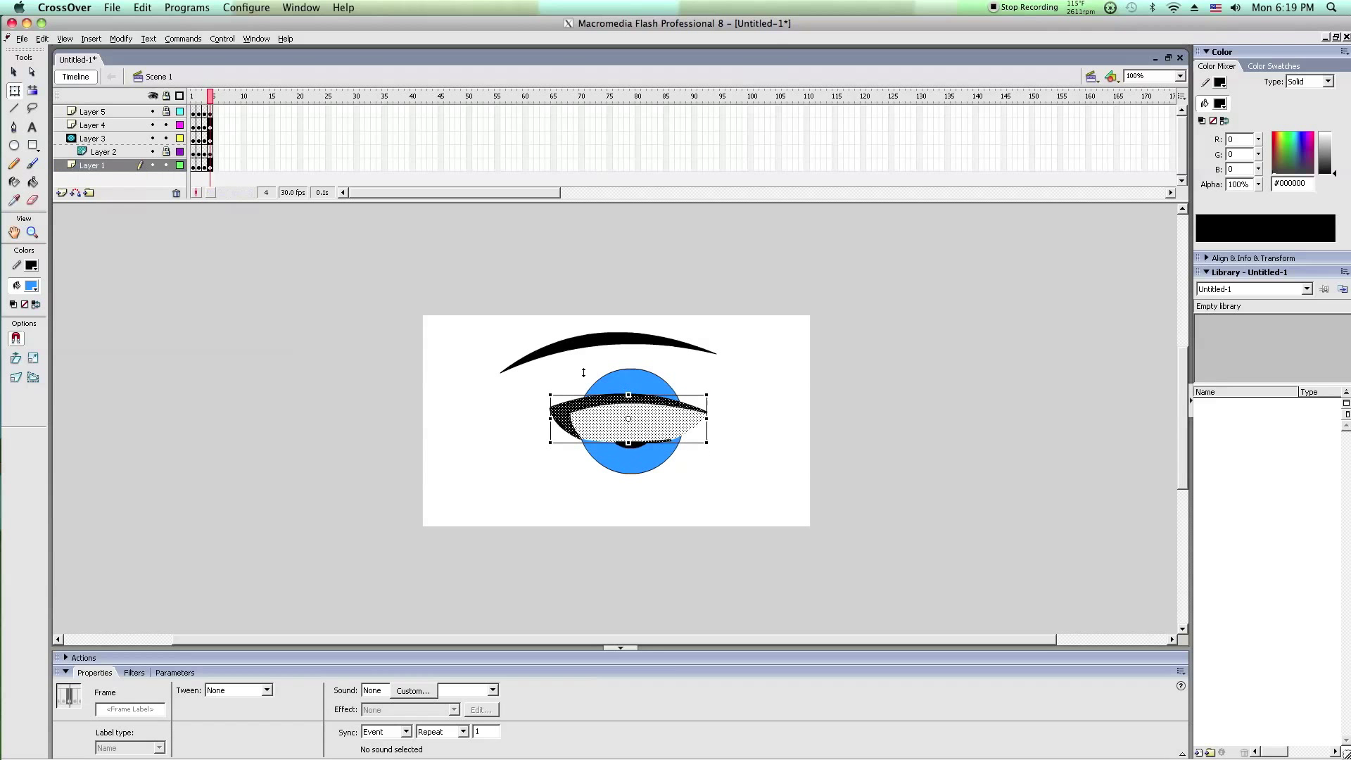
left_click(369, 248)
Add frame 5 keyframes on every layer and flatten the eye shape into a thin line.
left_click_drag(217, 108, 220, 175)
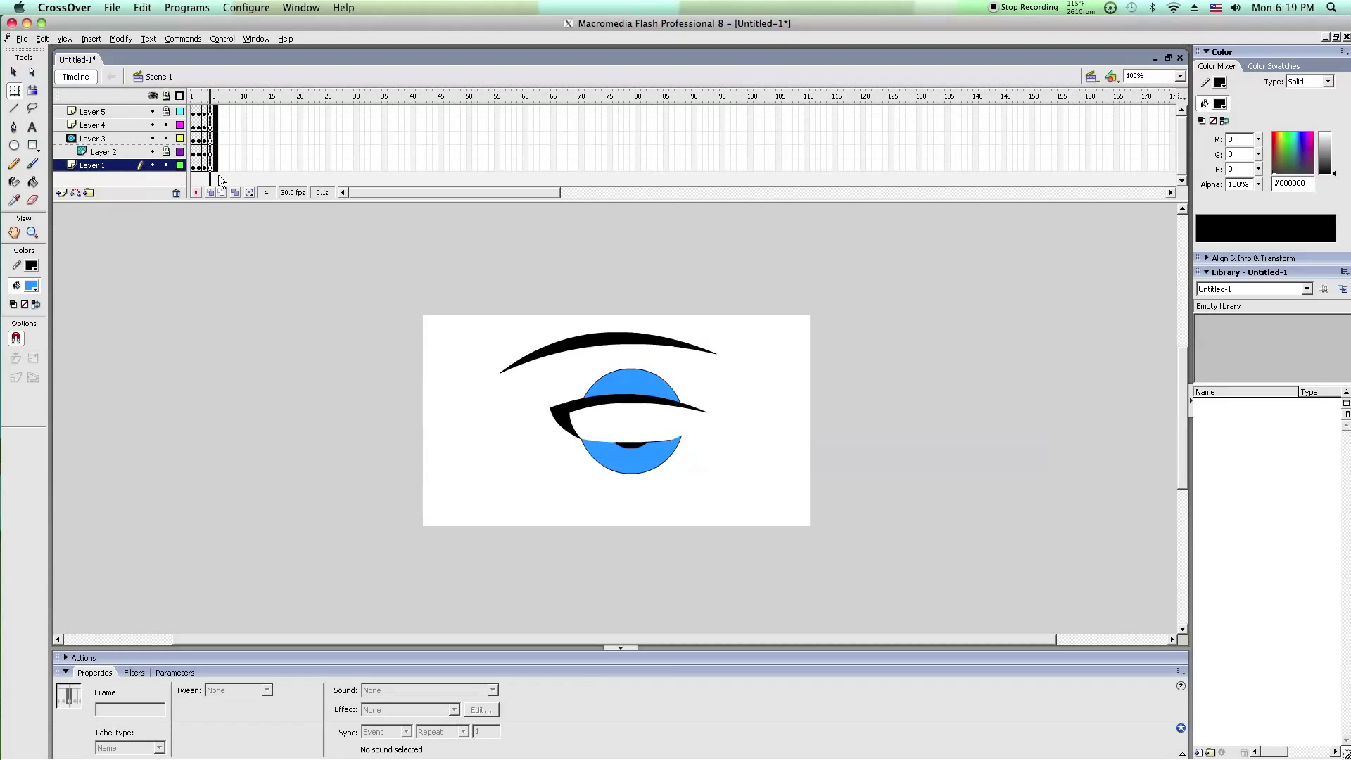
right_click(215, 163)
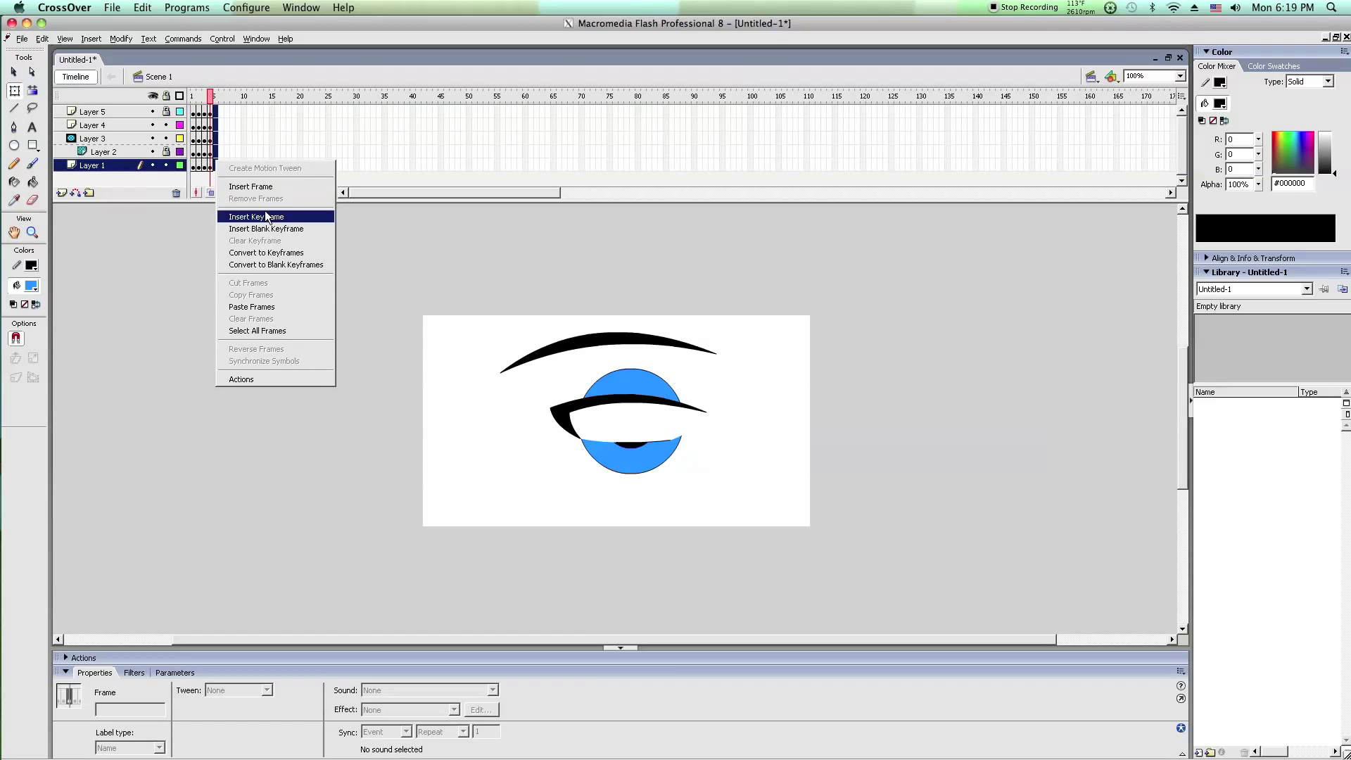
left_click(267, 217)
left_click_drag(627, 397, 628, 417)
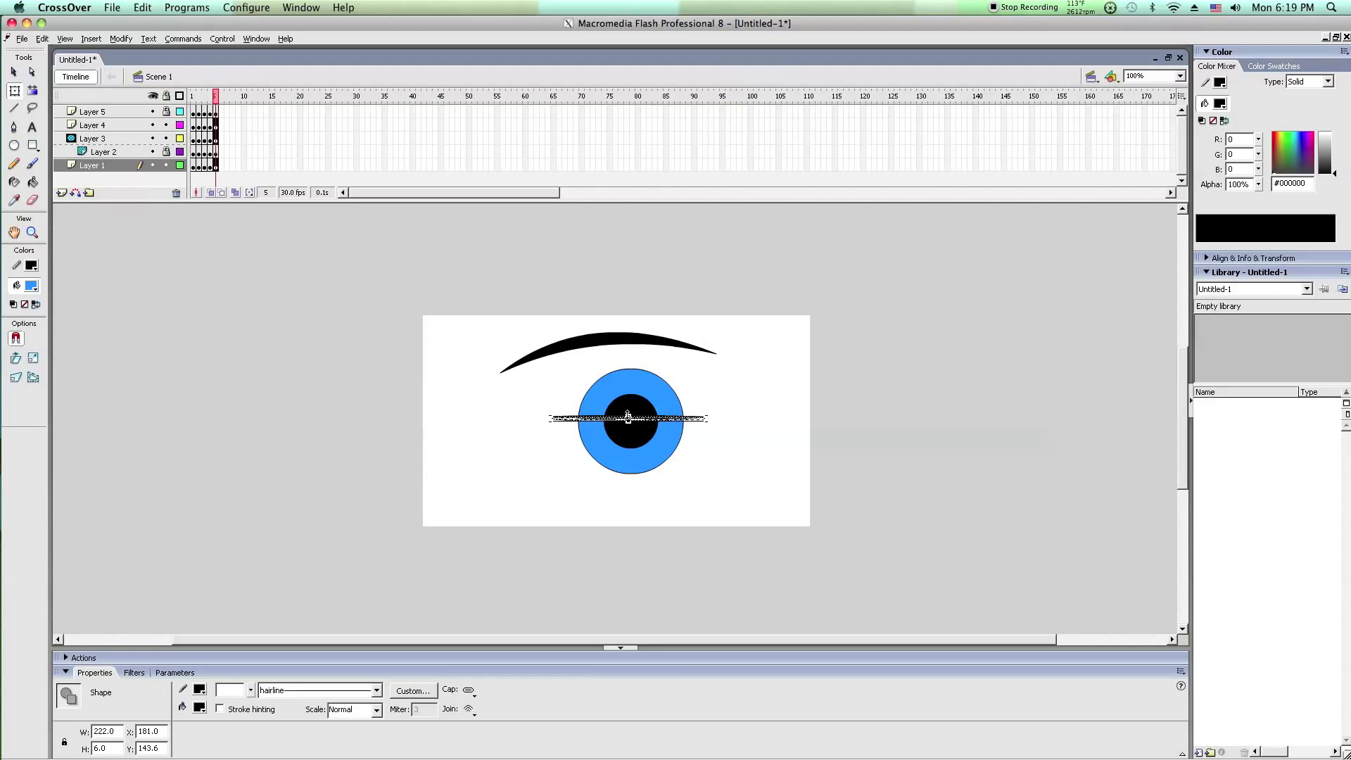
Set the fill colour to black.
left_click(28, 290)
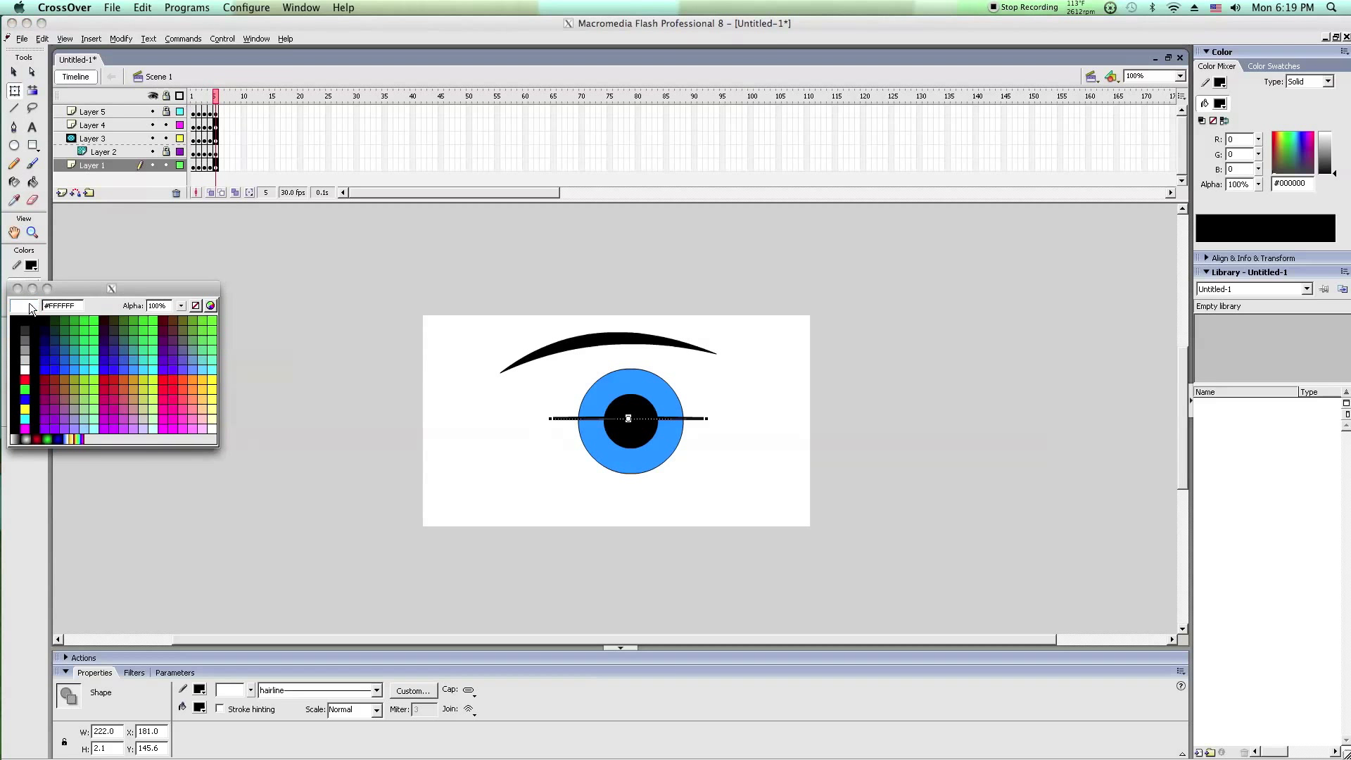
left_click(29, 317)
left_click(182, 317)
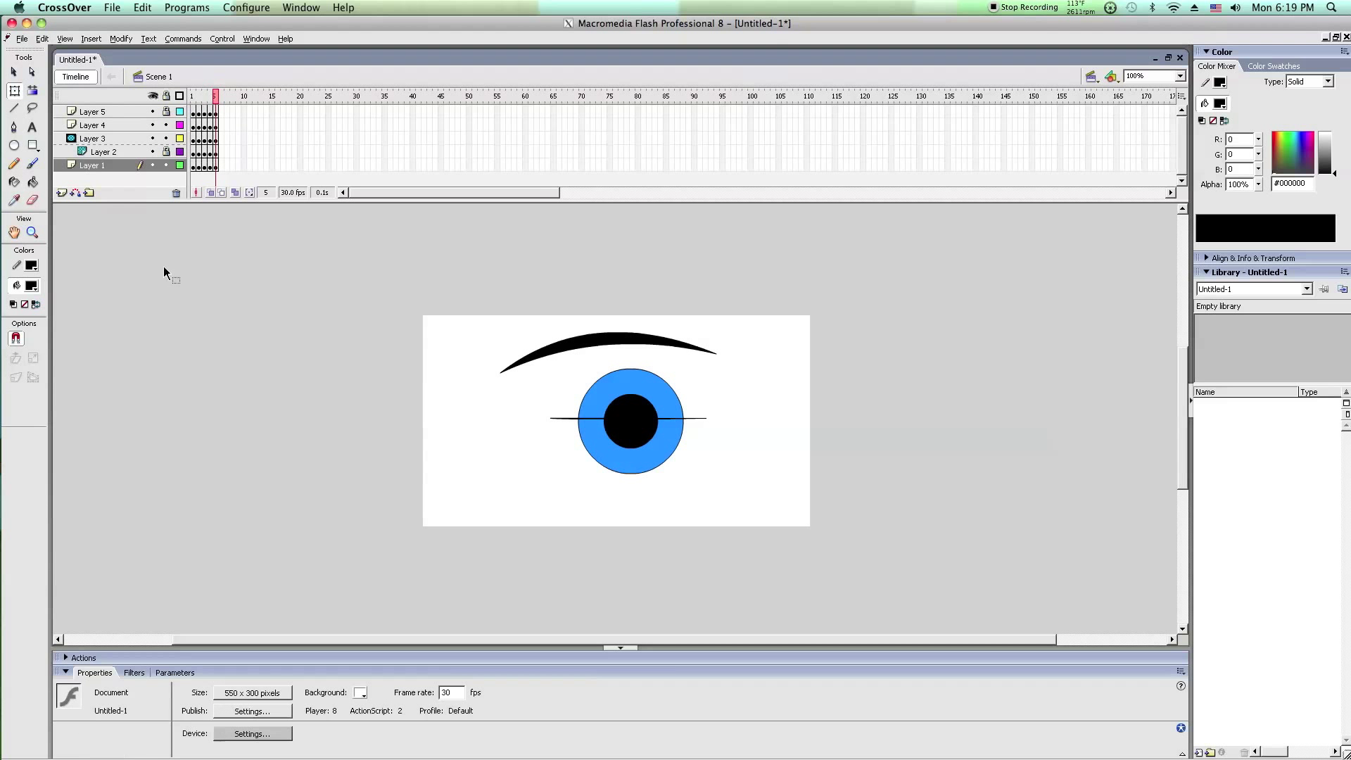
Hide Layer 4 and copy the closed-eye line on Layer 3.
left_click(153, 124)
left_click(124, 138)
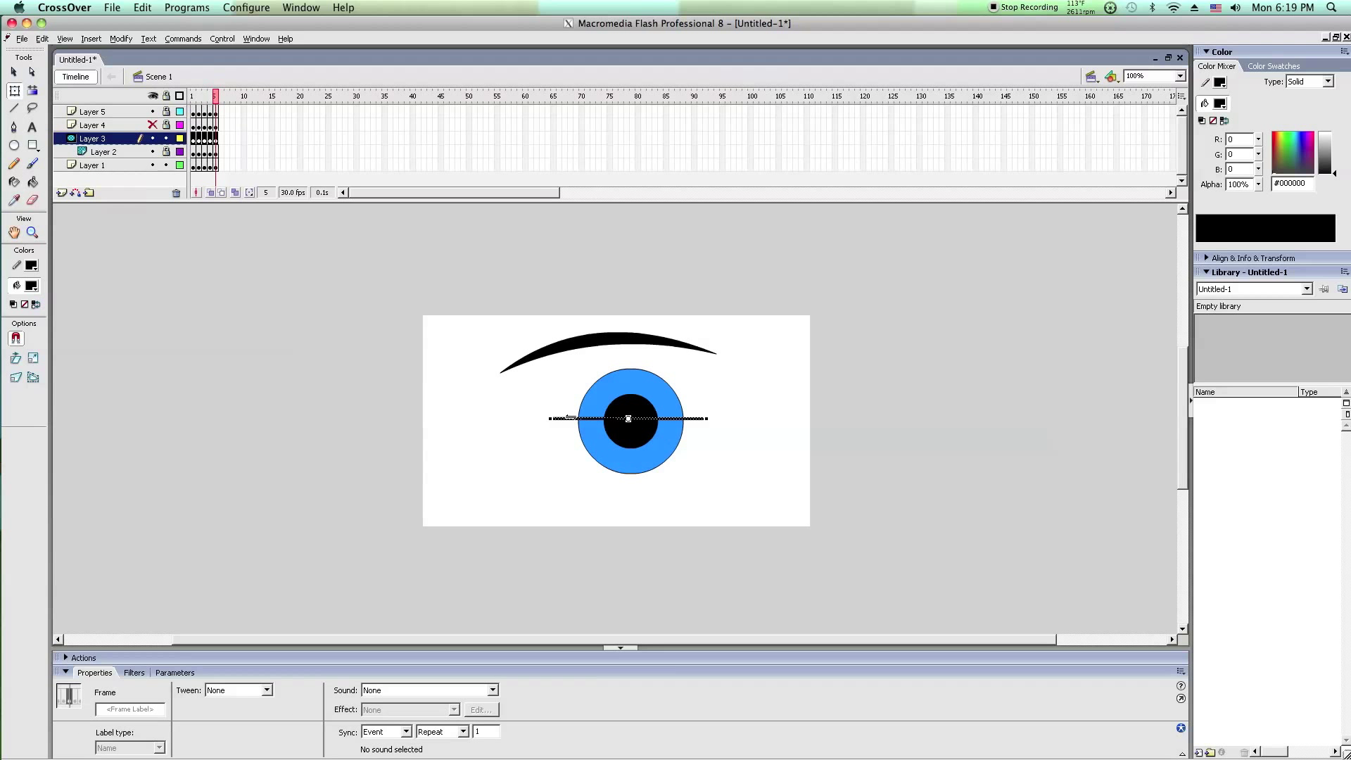
right_click(571, 418)
left_click(610, 442)
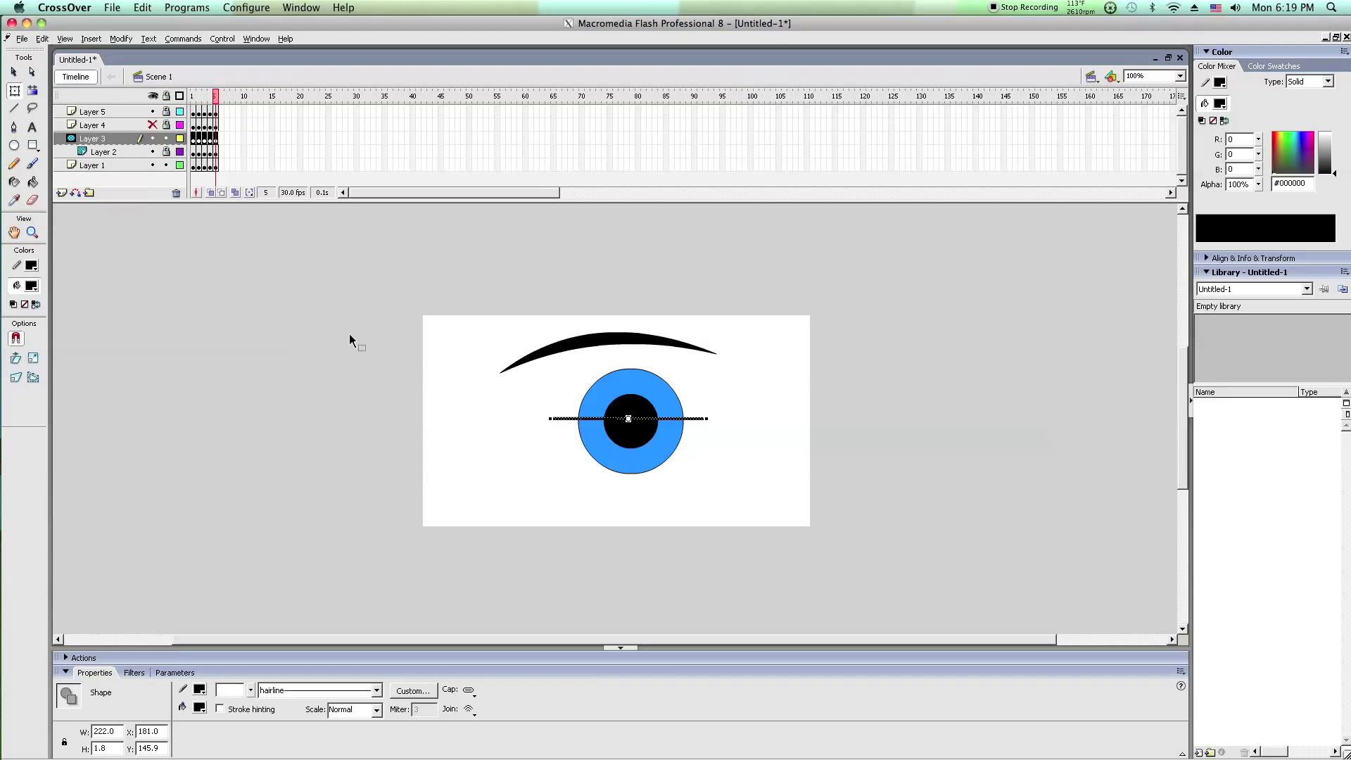
Hide Layer 3's iris and pupil, then select Layer 4's frame.
left_click(350, 338)
left_click(170, 139)
left_click(154, 137)
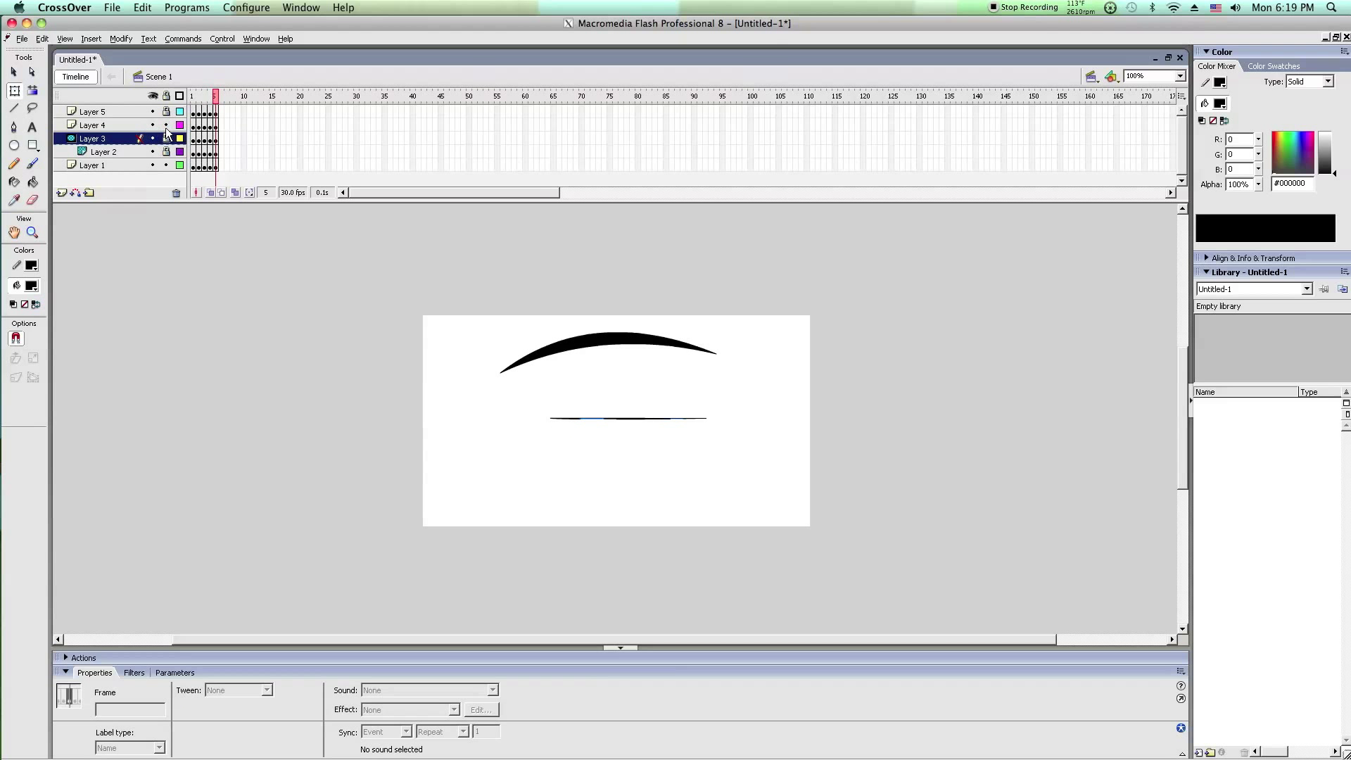
left_click(124, 125)
left_click(462, 383)
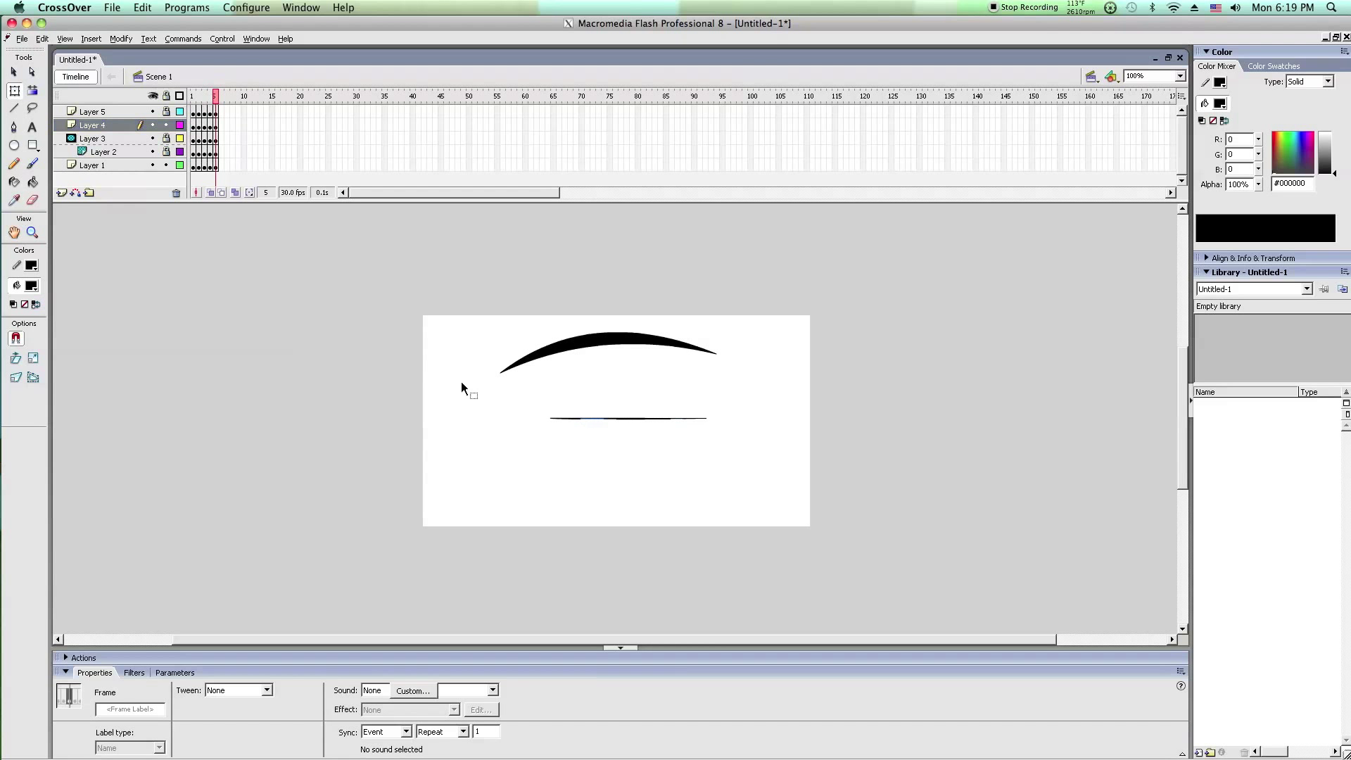
left_click(32, 233)
Zoom in on the eyebrow and move the lower closed-eye line down below the eye.
left_click_drag(492, 392, 838, 483)
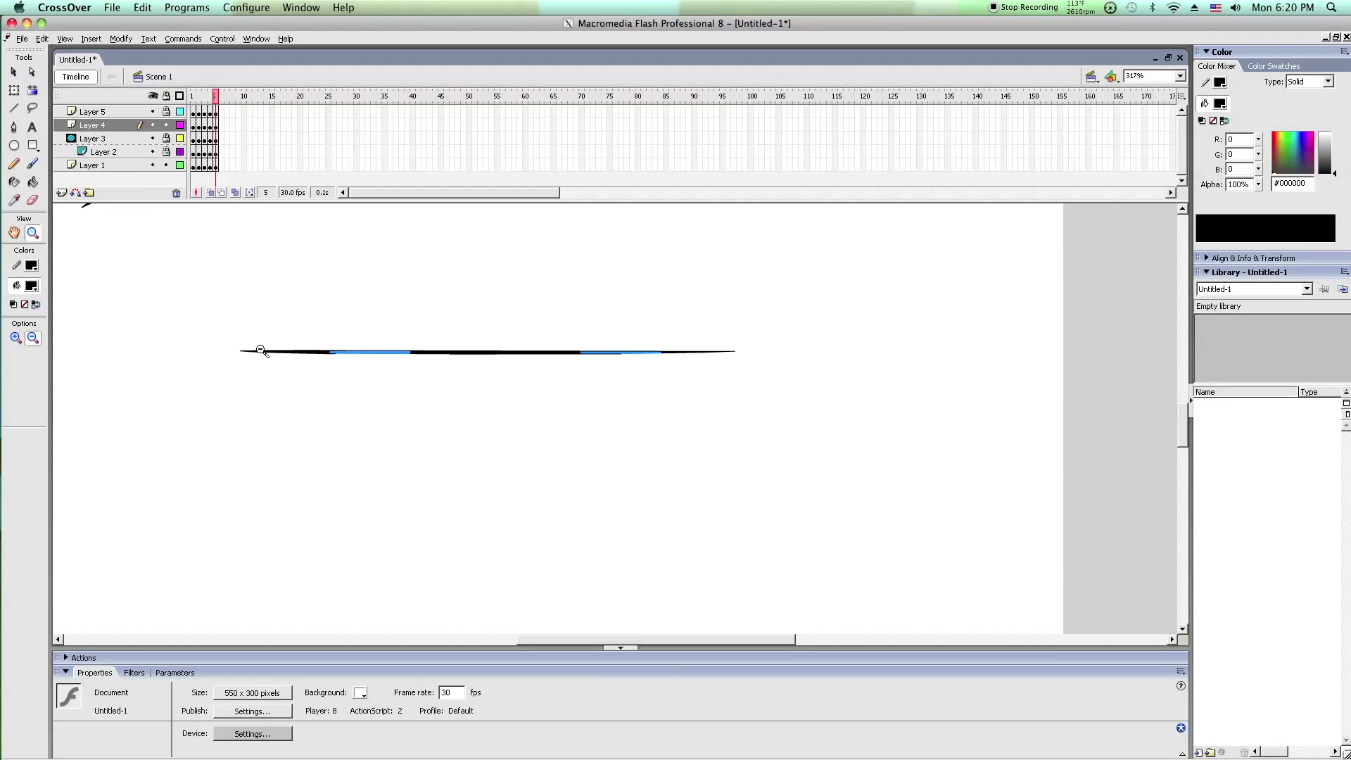
left_click(477, 360, "alt")
left_click(634, 403, "alt")
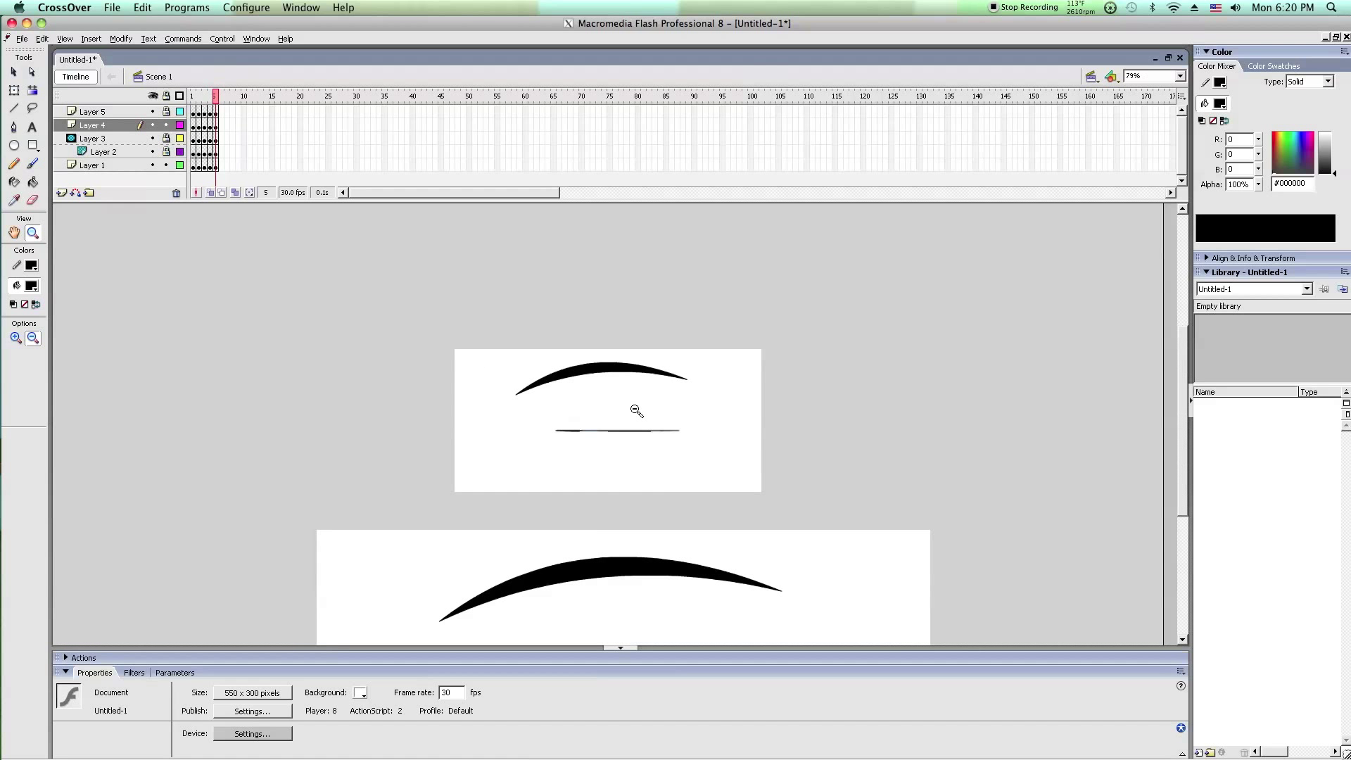
mouse_move(493, 338)
left_mouse_down()
mouse_move(689, 493)
mouse_move(693, 521)
left_mouse_up()
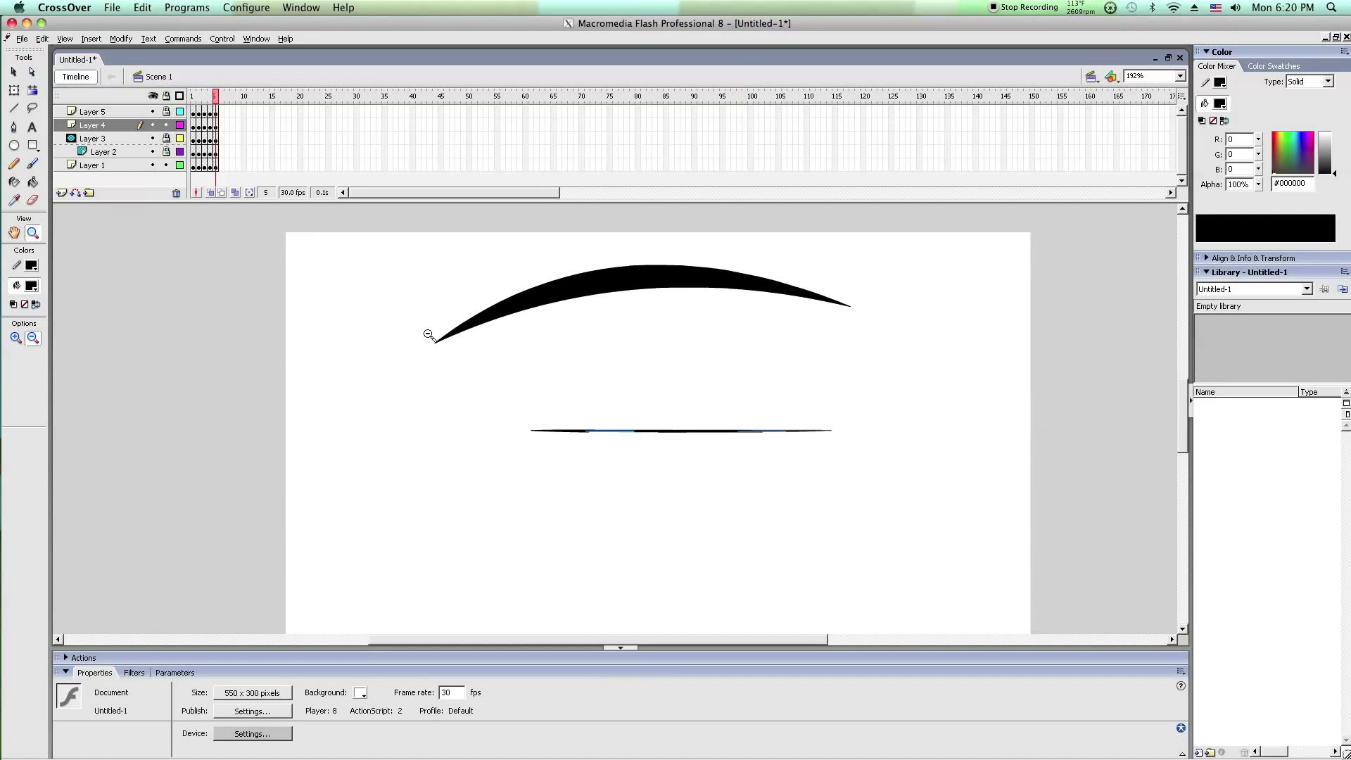
left_click(14, 90)
left_click_drag(486, 397, 915, 518)
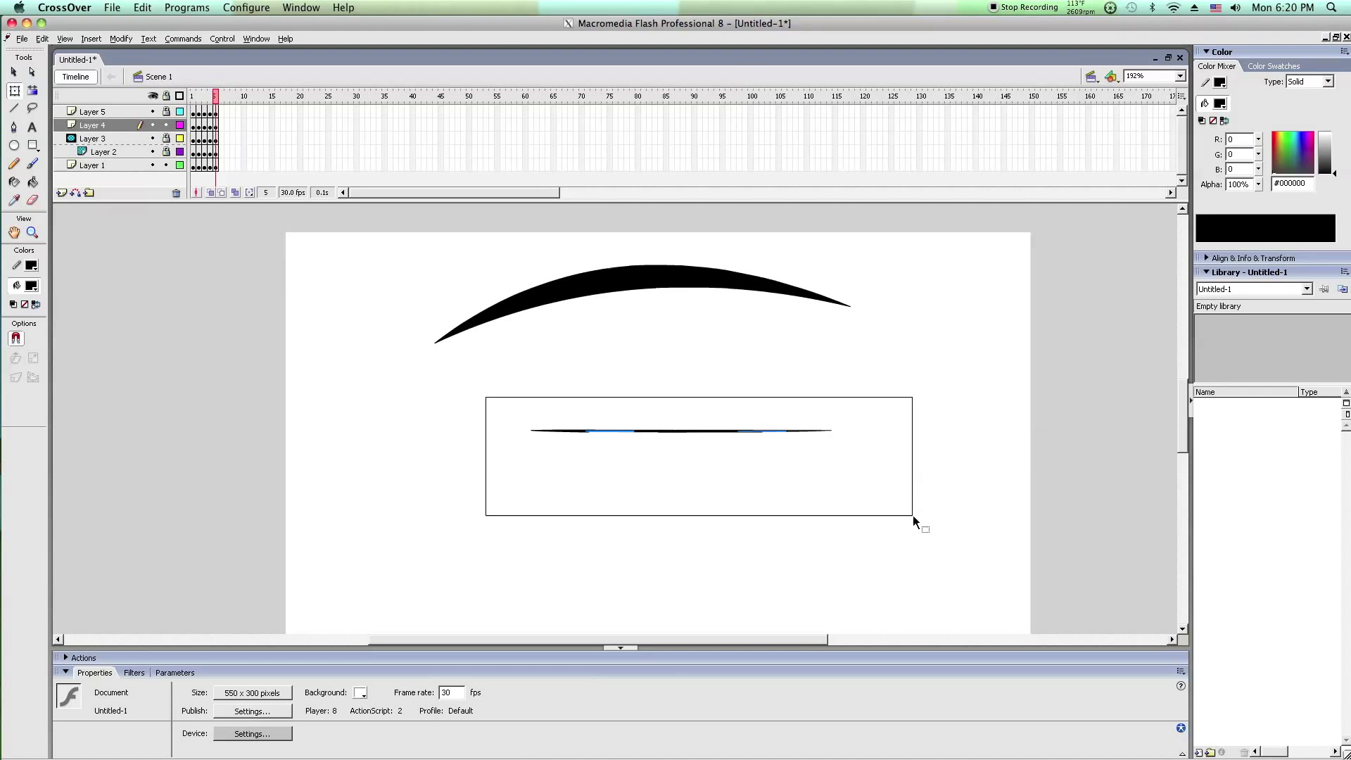
left_click(16, 71)
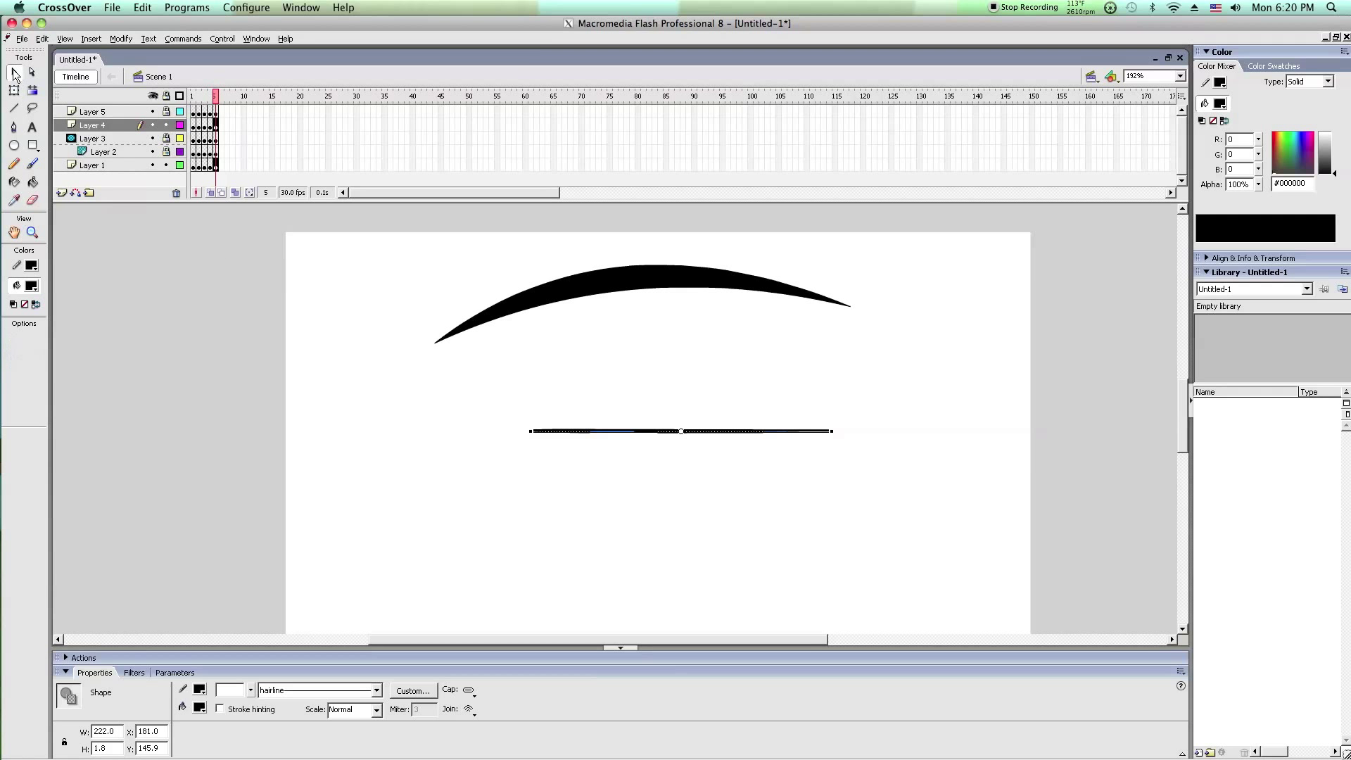
left_click_drag(743, 438, 742, 579)
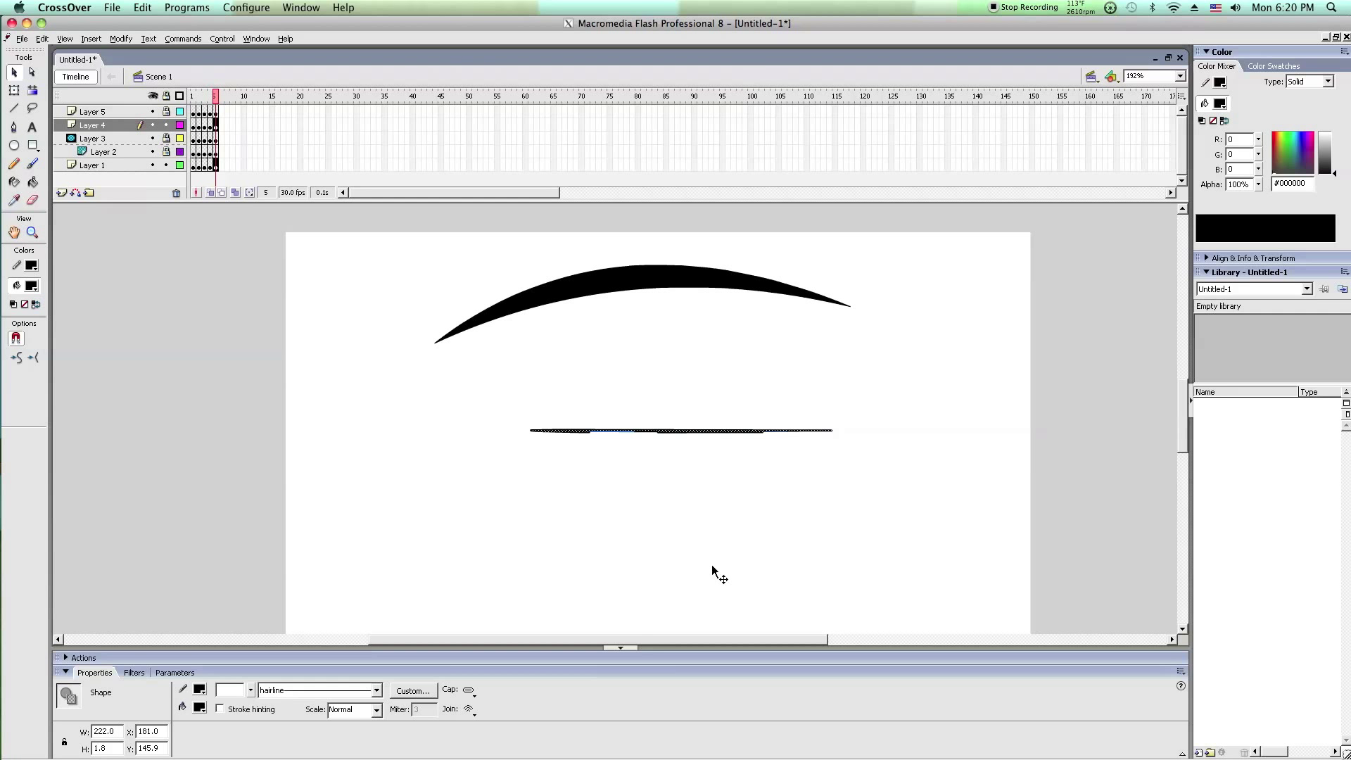
Paste the copied closed-eye line in place on Layer 4.
right_click(695, 462)
left_click(711, 505)
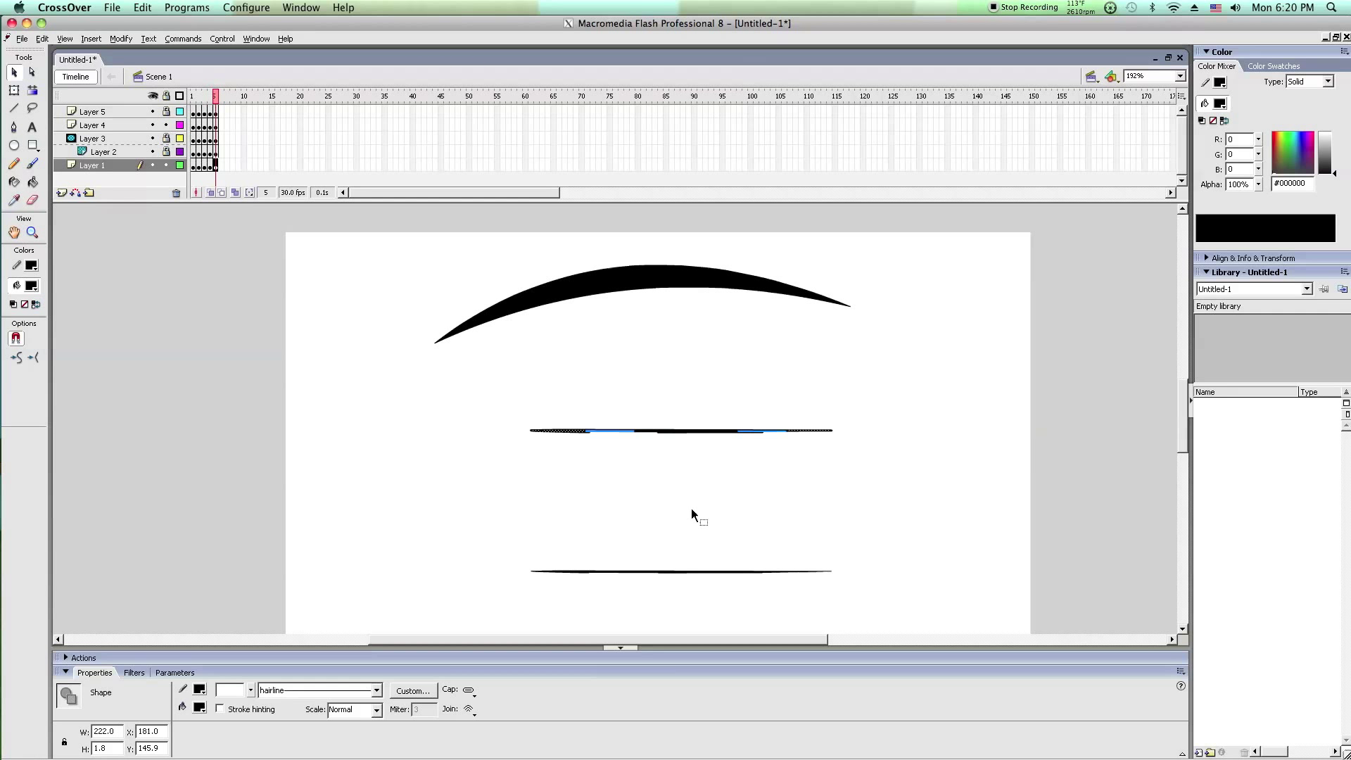
left_click(462, 519)
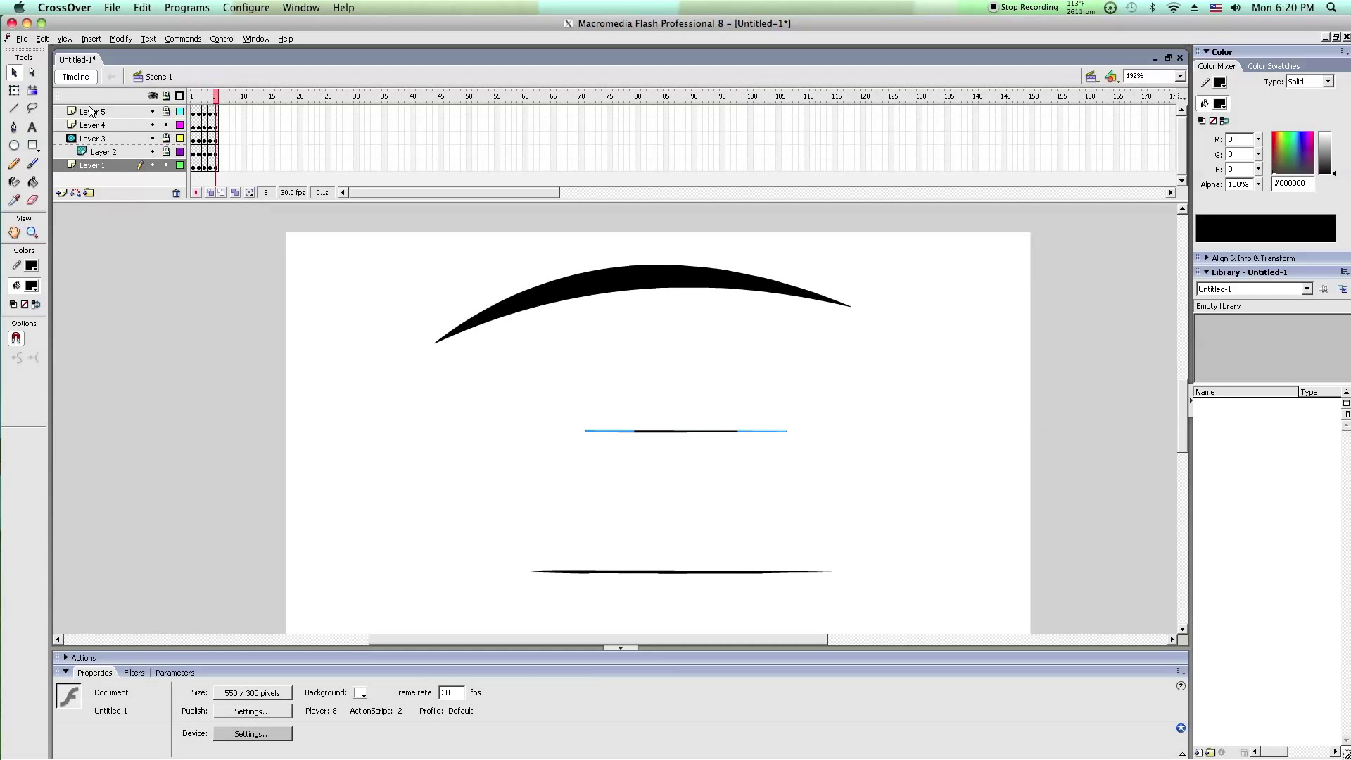
left_click(107, 123)
right_click(336, 329)
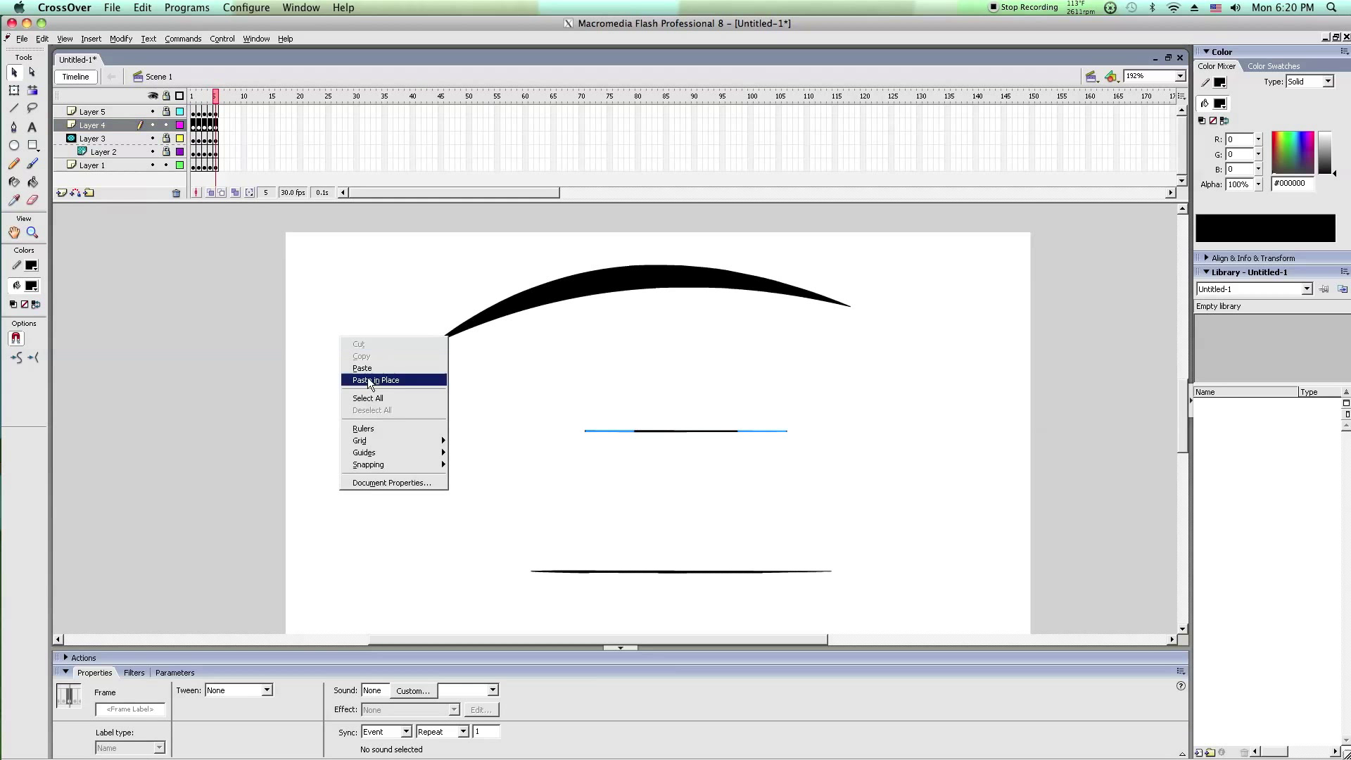
left_click(367, 384)
left_click(367, 377)
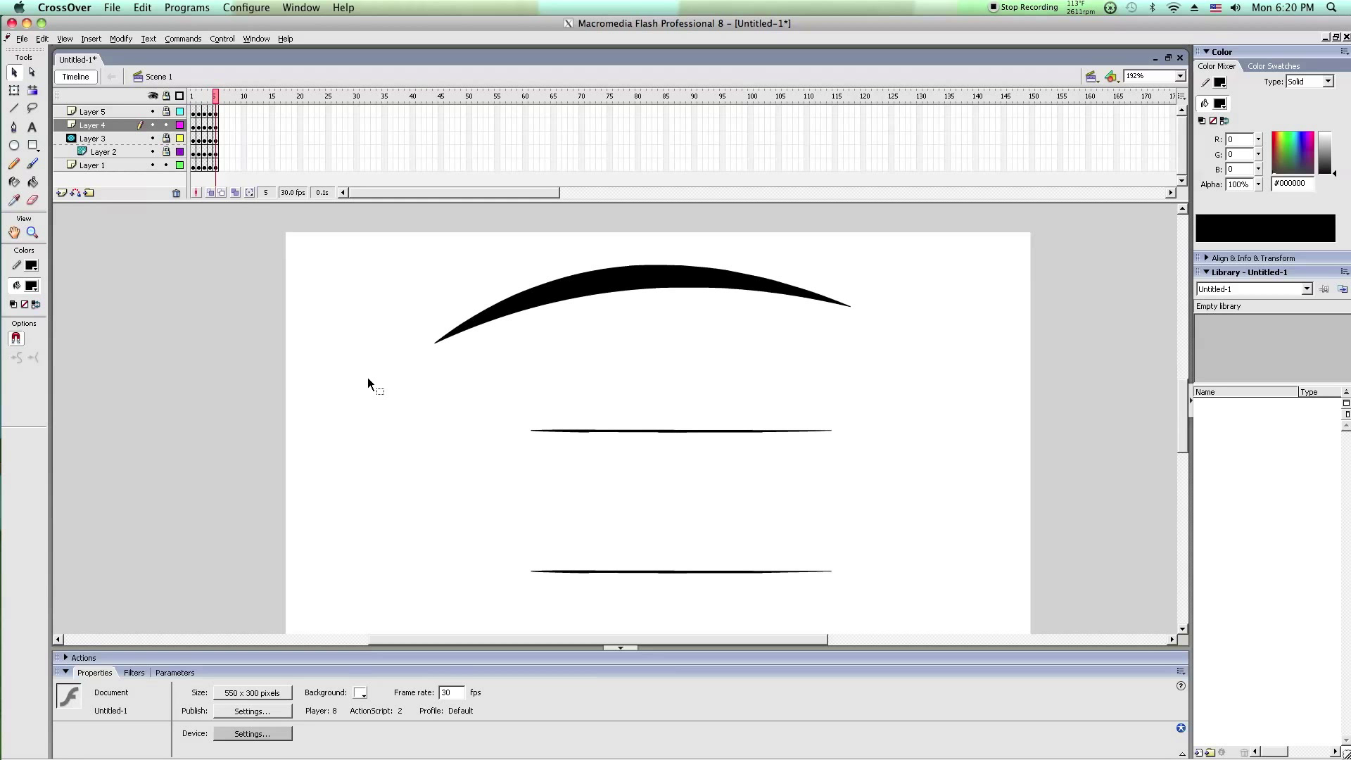
Drag the lower closed-eye line up so it sits exactly on the upper line.
scroll(394, 433, "down", 2)
left_click_drag(414, 446, 910, 555)
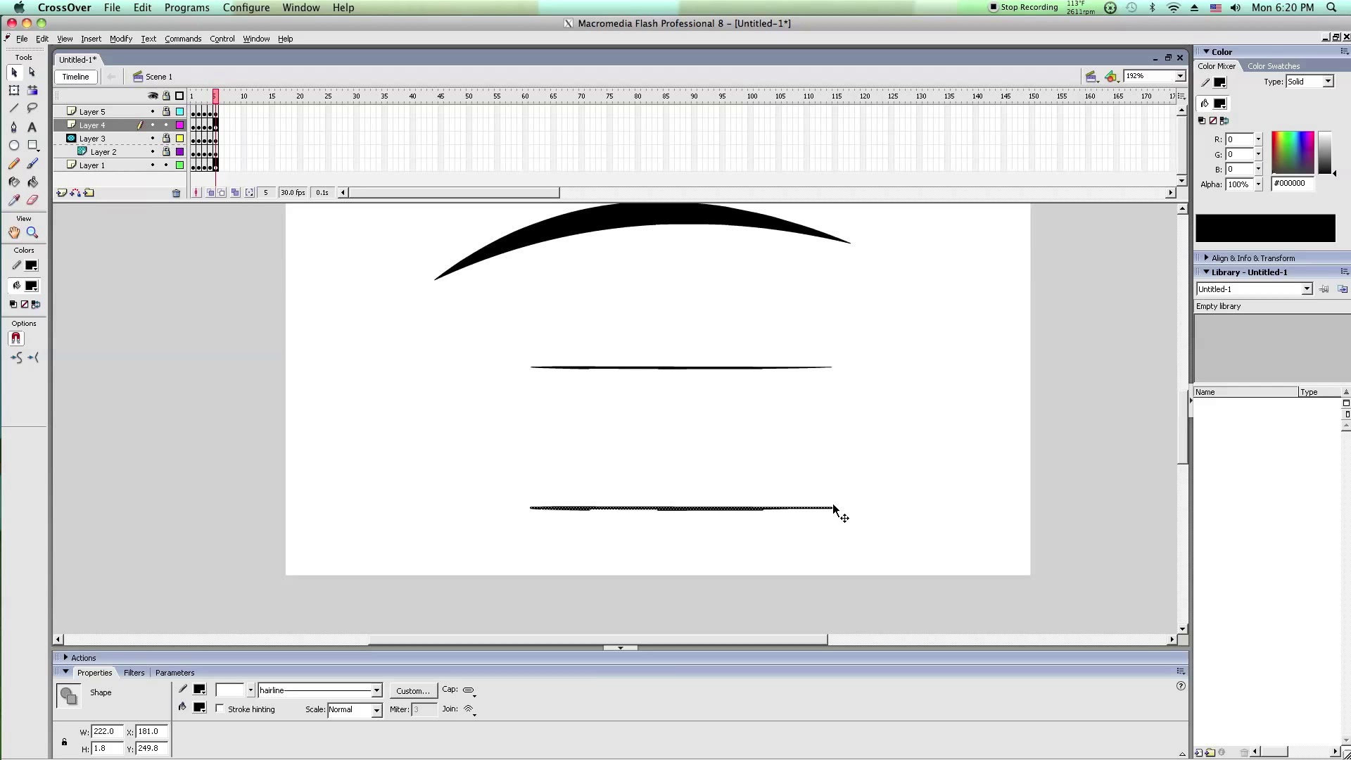
left_click_drag(834, 505, 840, 373)
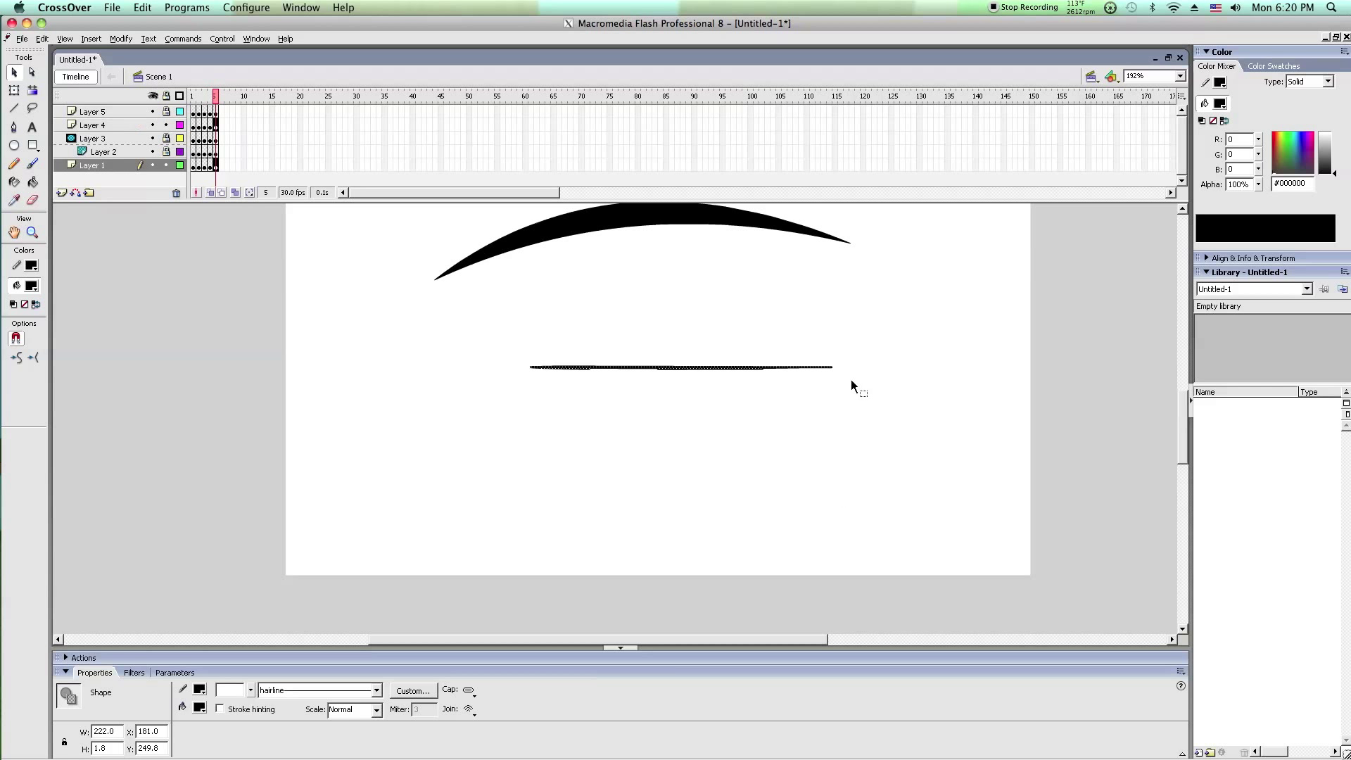
left_click(851, 379)
scroll(834, 383, "up", 3)
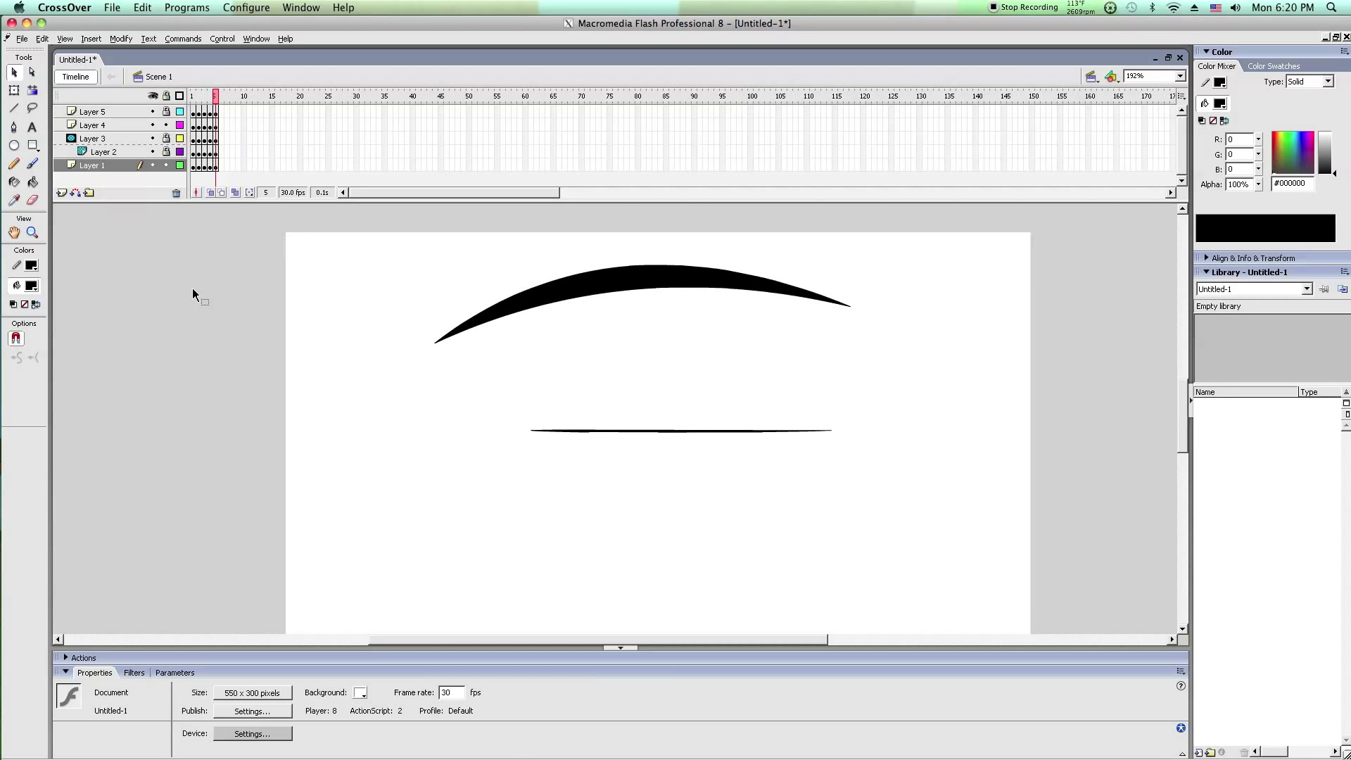
Zoom in closely to check the two lines align, then zoom back out.
left_click(31, 234)
left_click_drag(558, 382, 727, 448)
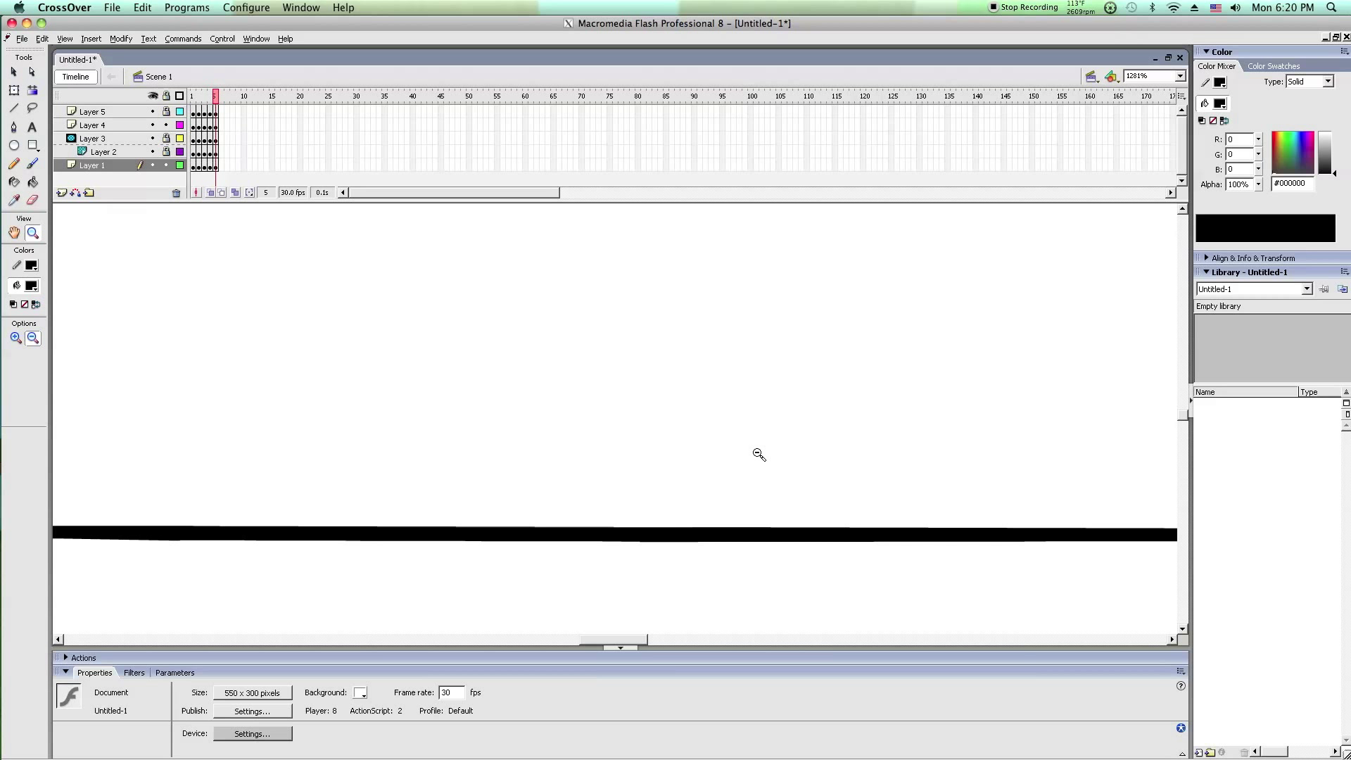
left_click(757, 454)
left_click(754, 447)
left_click(759, 426)
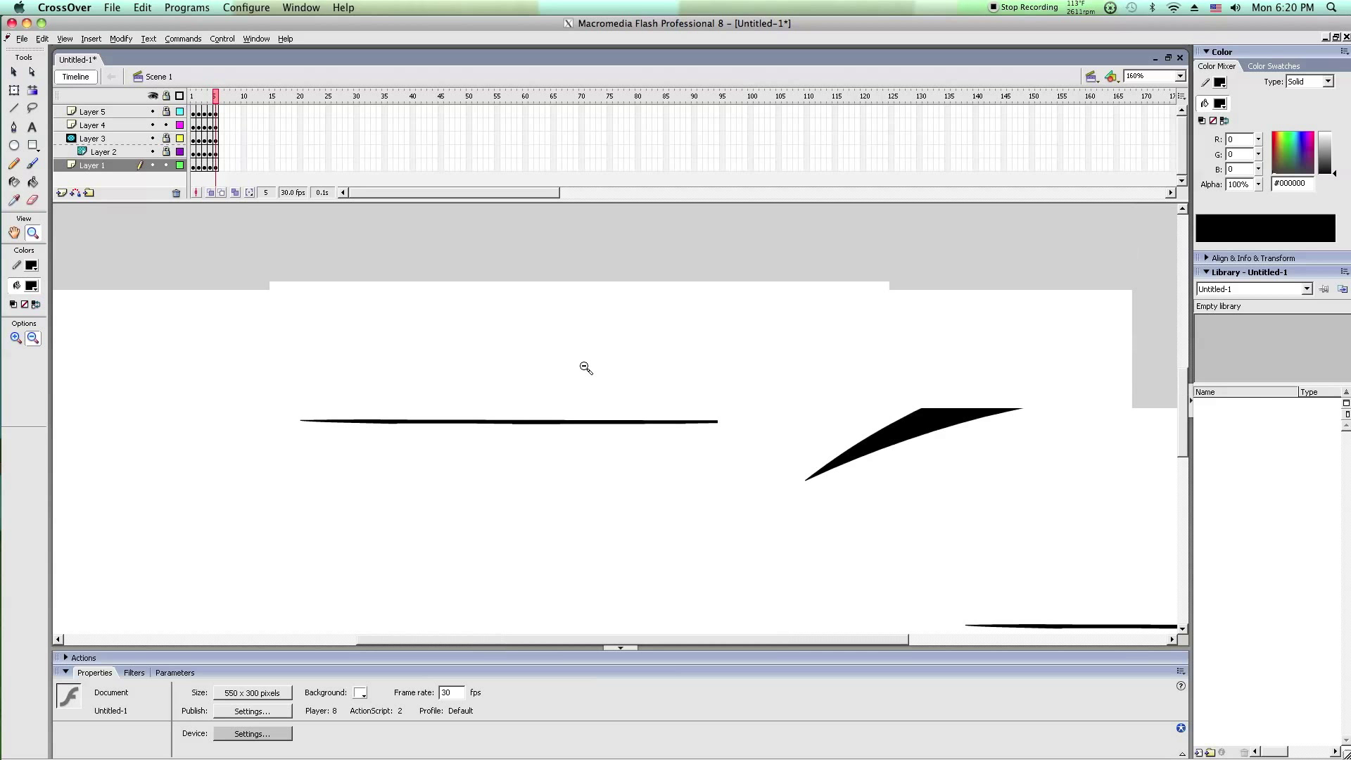
Copy frame 4 on all layers and paste it right after the closed-eye frame.
left_click(14, 71)
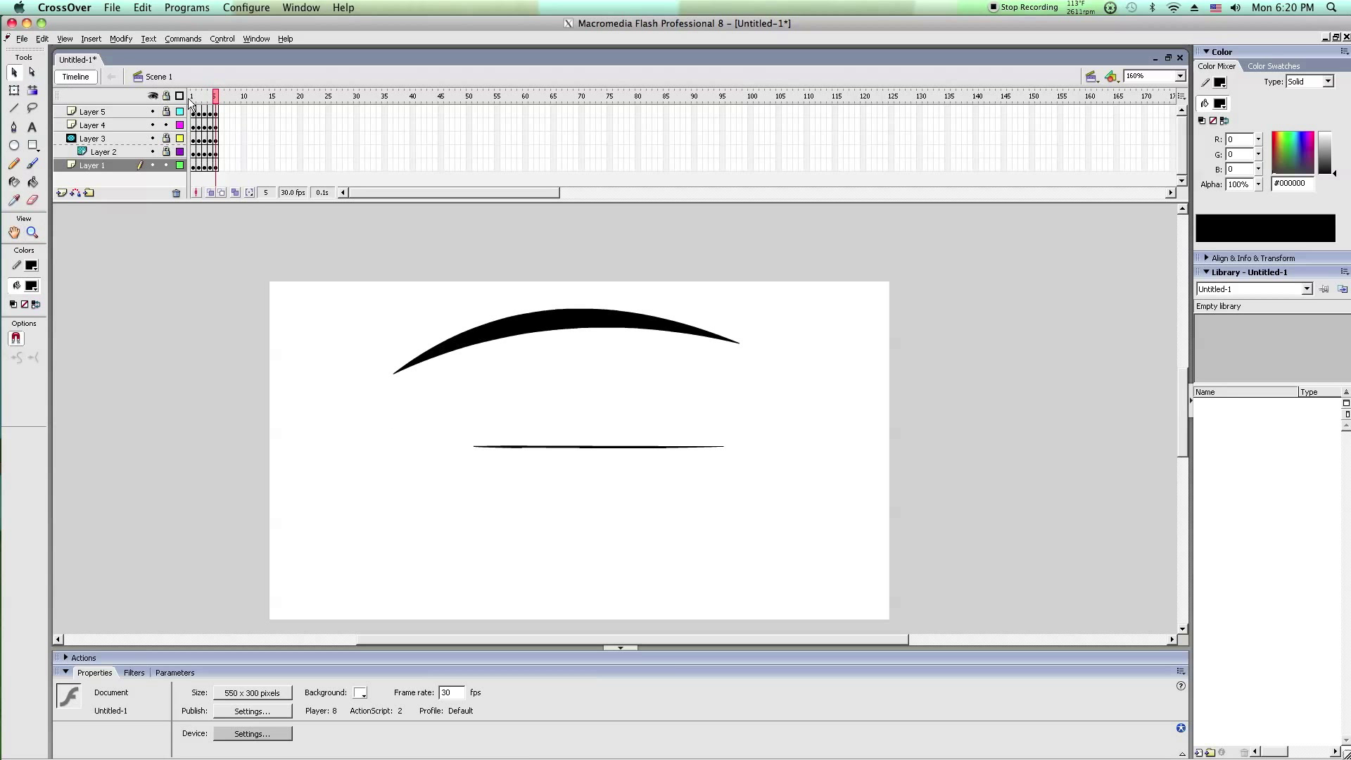
left_click_drag(215, 98, 214, 166)
right_click(214, 167)
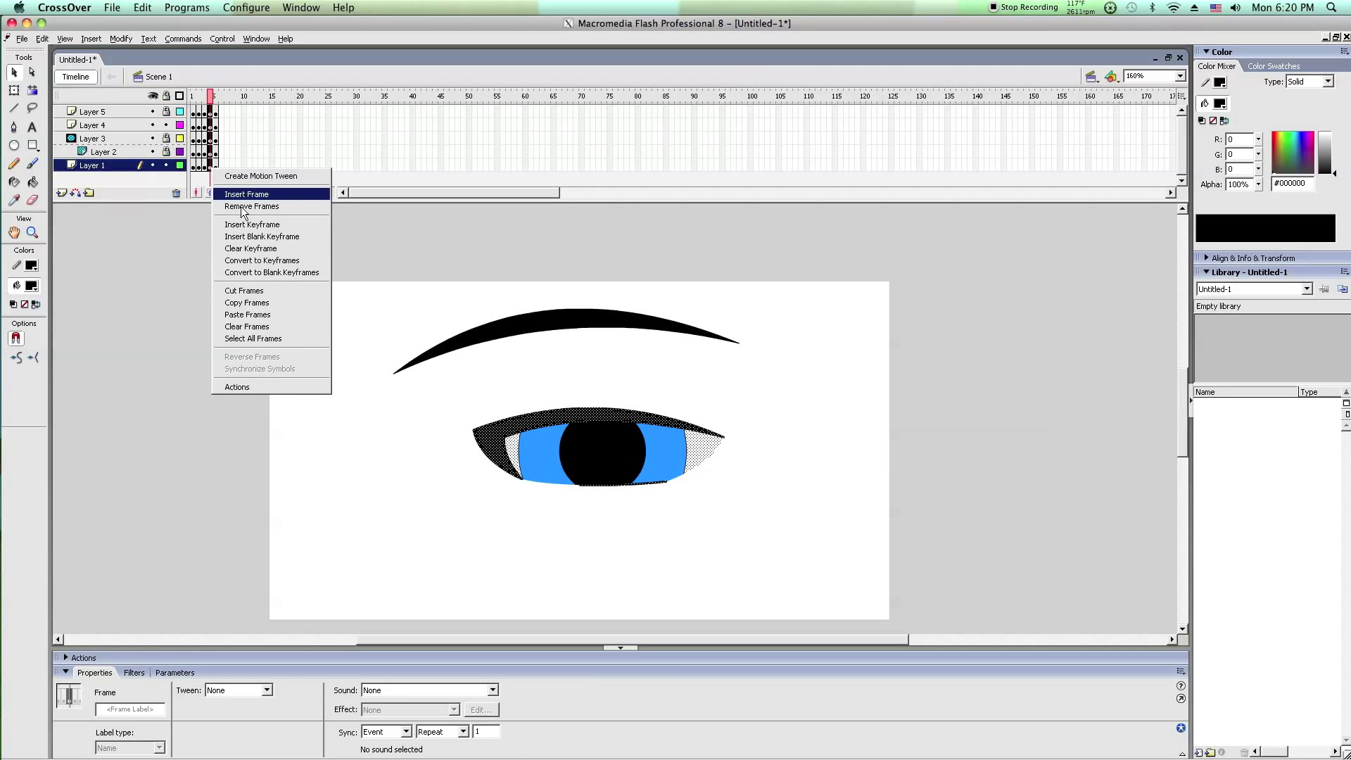
left_click(262, 306)
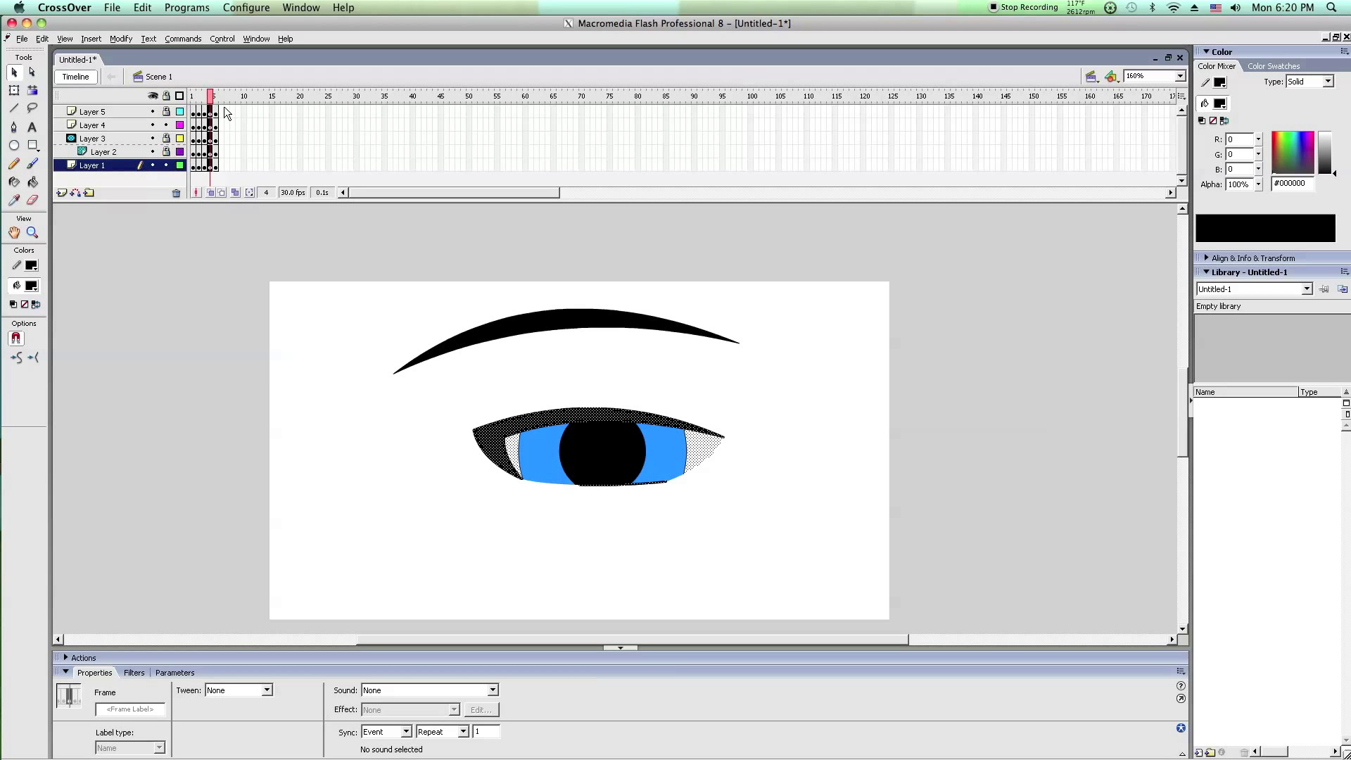
left_click_drag(224, 107, 224, 167)
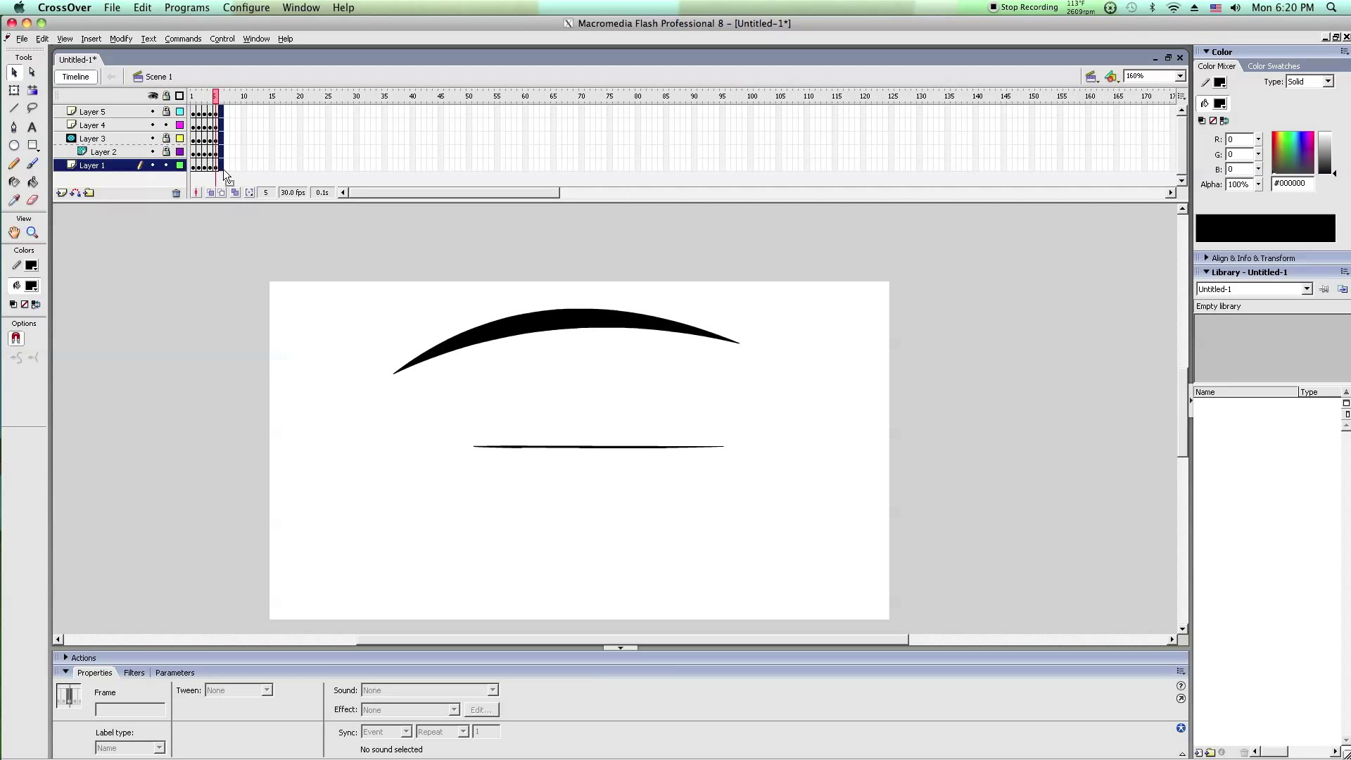
right_click(222, 169)
left_click(297, 314)
left_click(288, 297)
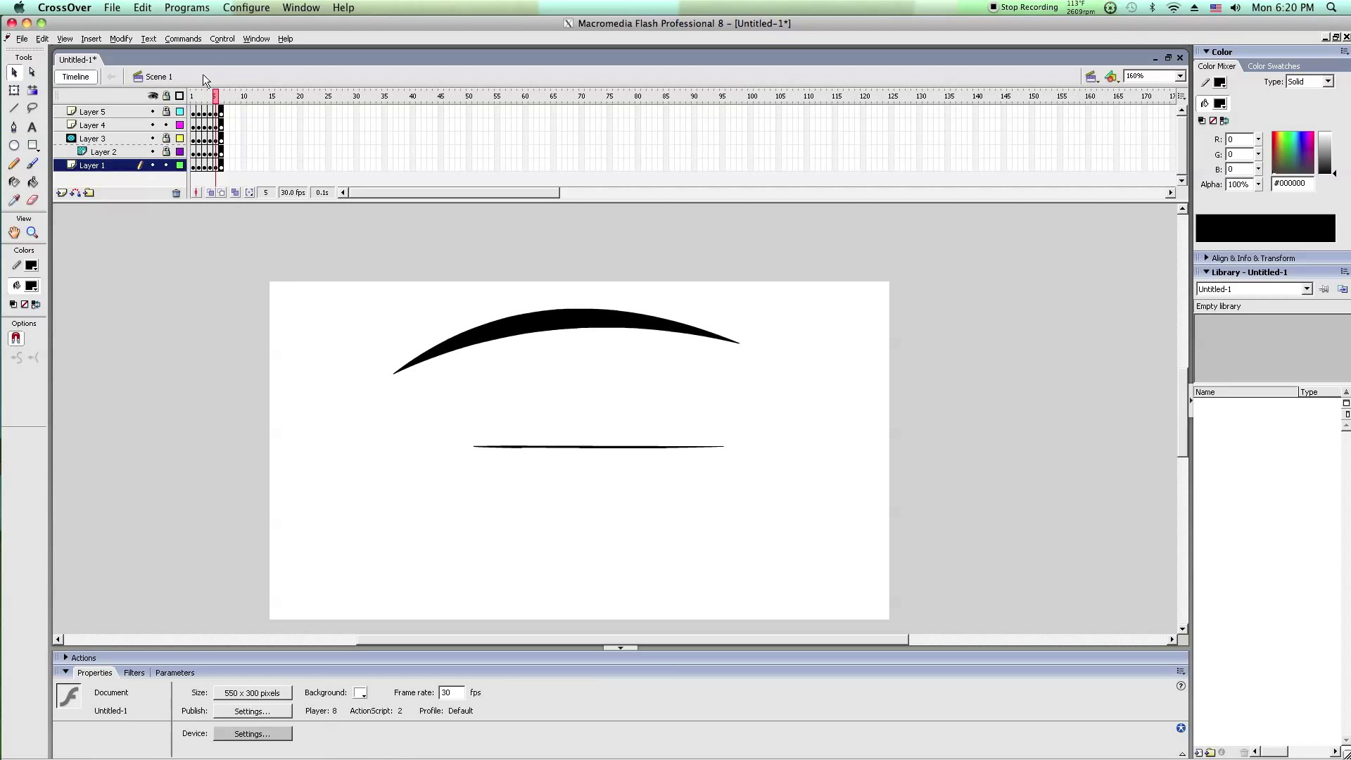
Copy frame 3 on all layers and paste it into the following frame.
left_click_drag(215, 98, 204, 167)
right_click(204, 167)
left_click(257, 300)
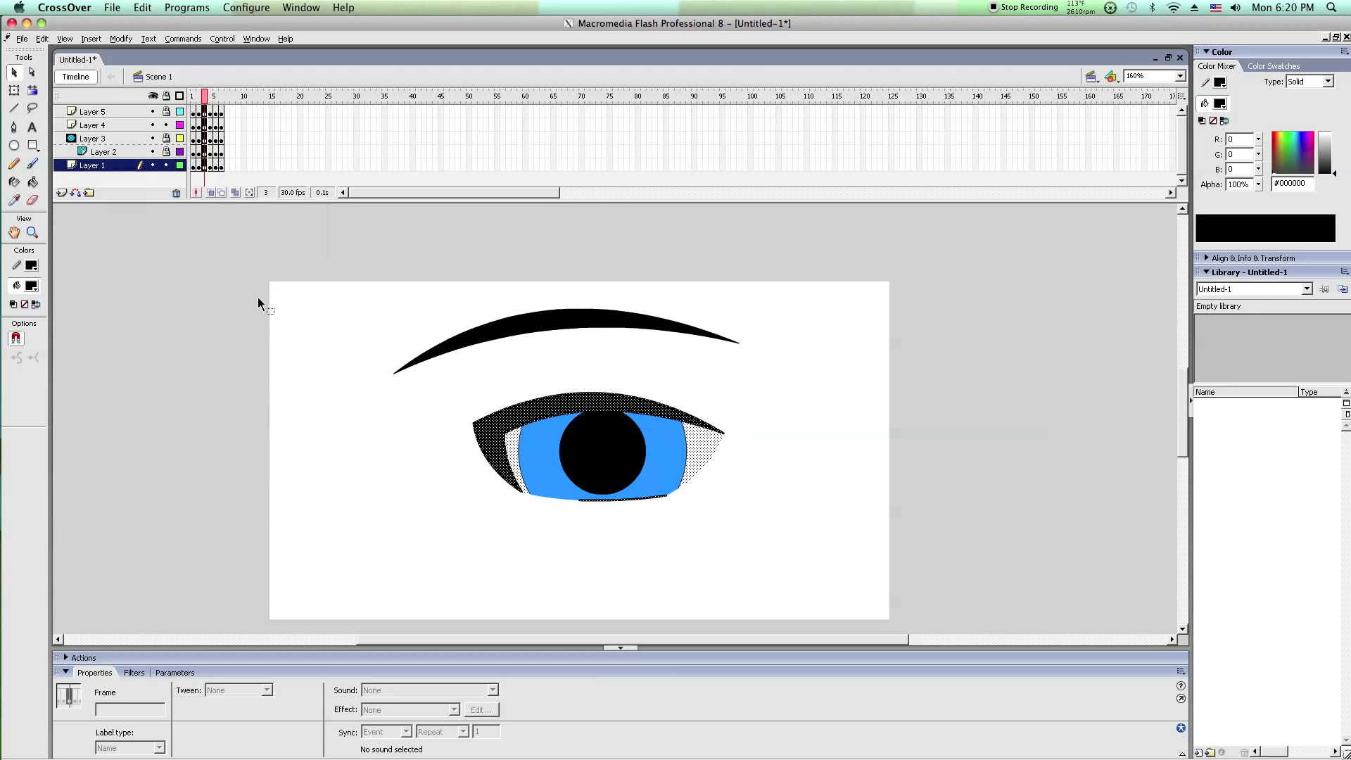
left_click(254, 247)
left_click(225, 111)
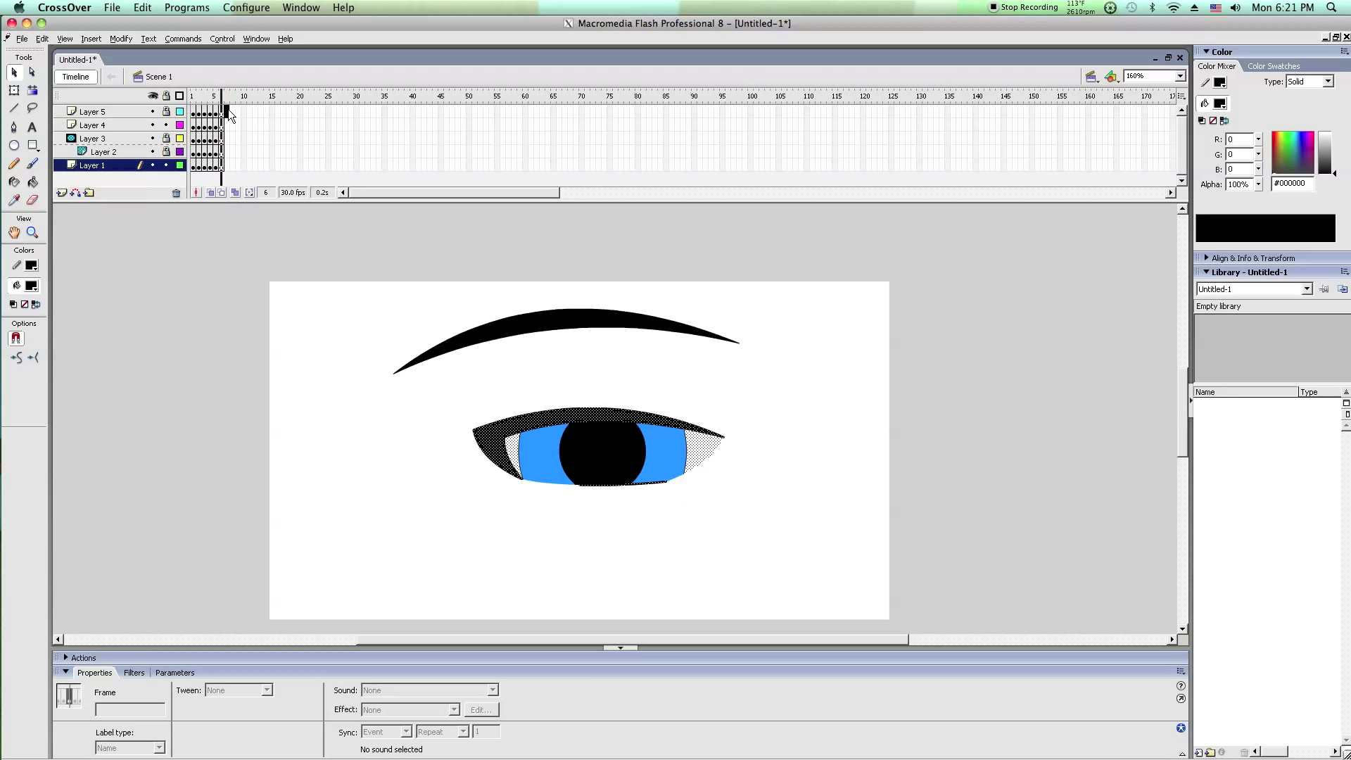
right_click(230, 173)
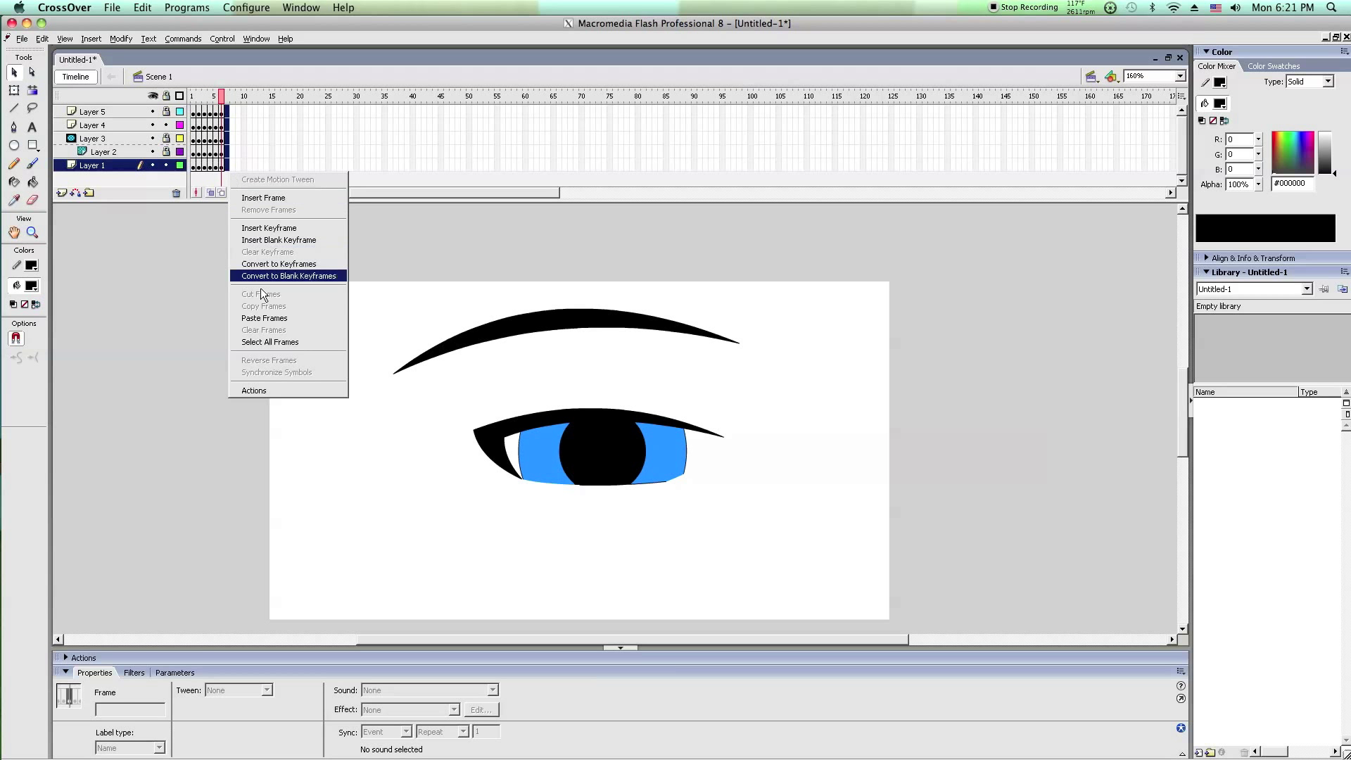
left_click(270, 318)
left_click(263, 302)
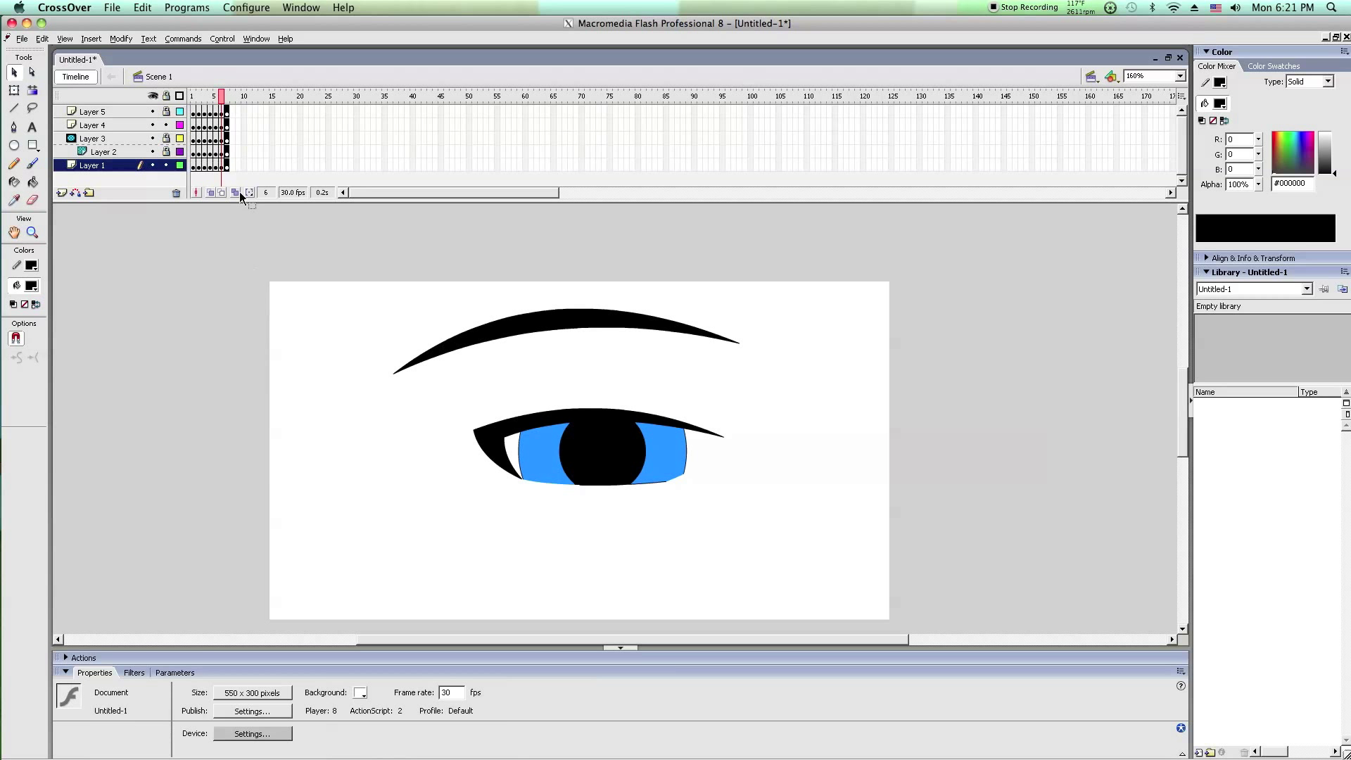
Copy frame 1 on all layers and paste it at the next frame, showing the fully open eye.
left_click(194, 105)
left_click(190, 163, "shift")
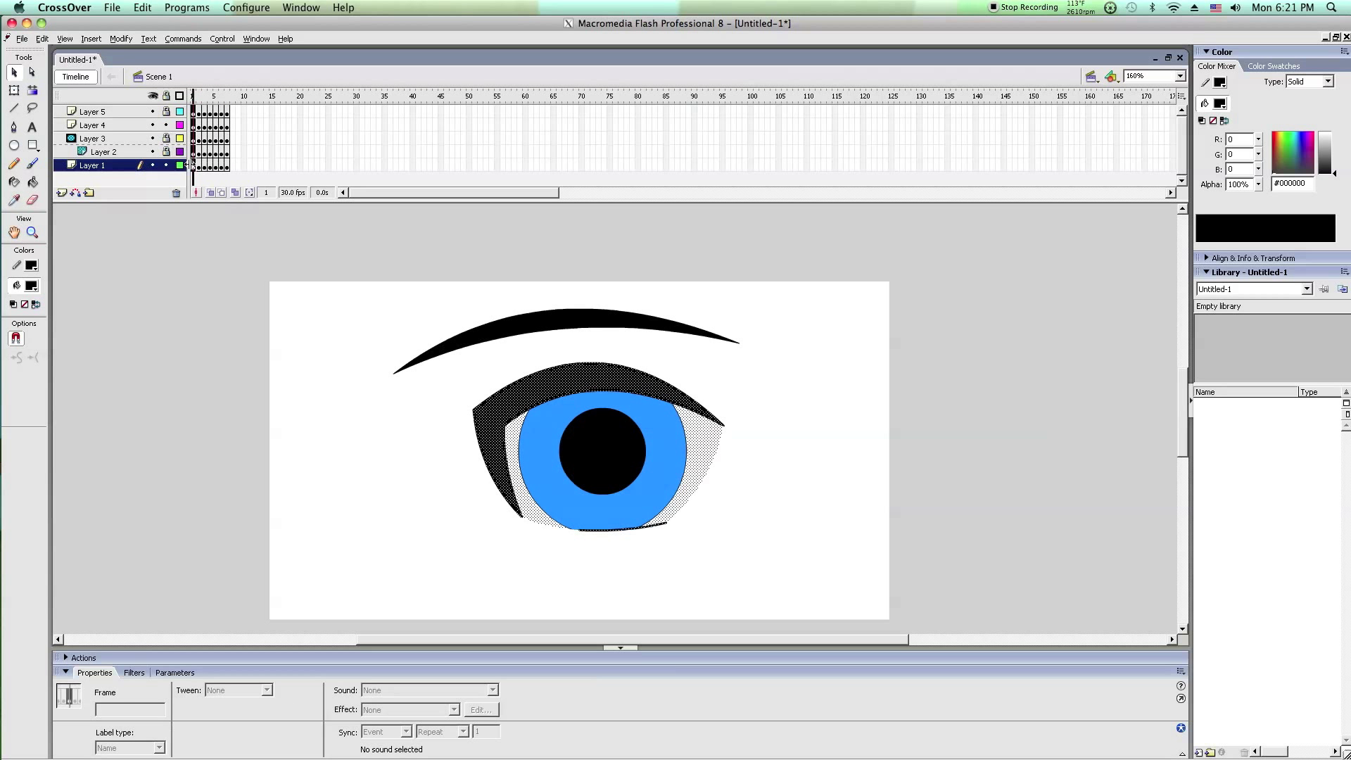
right_click(191, 164)
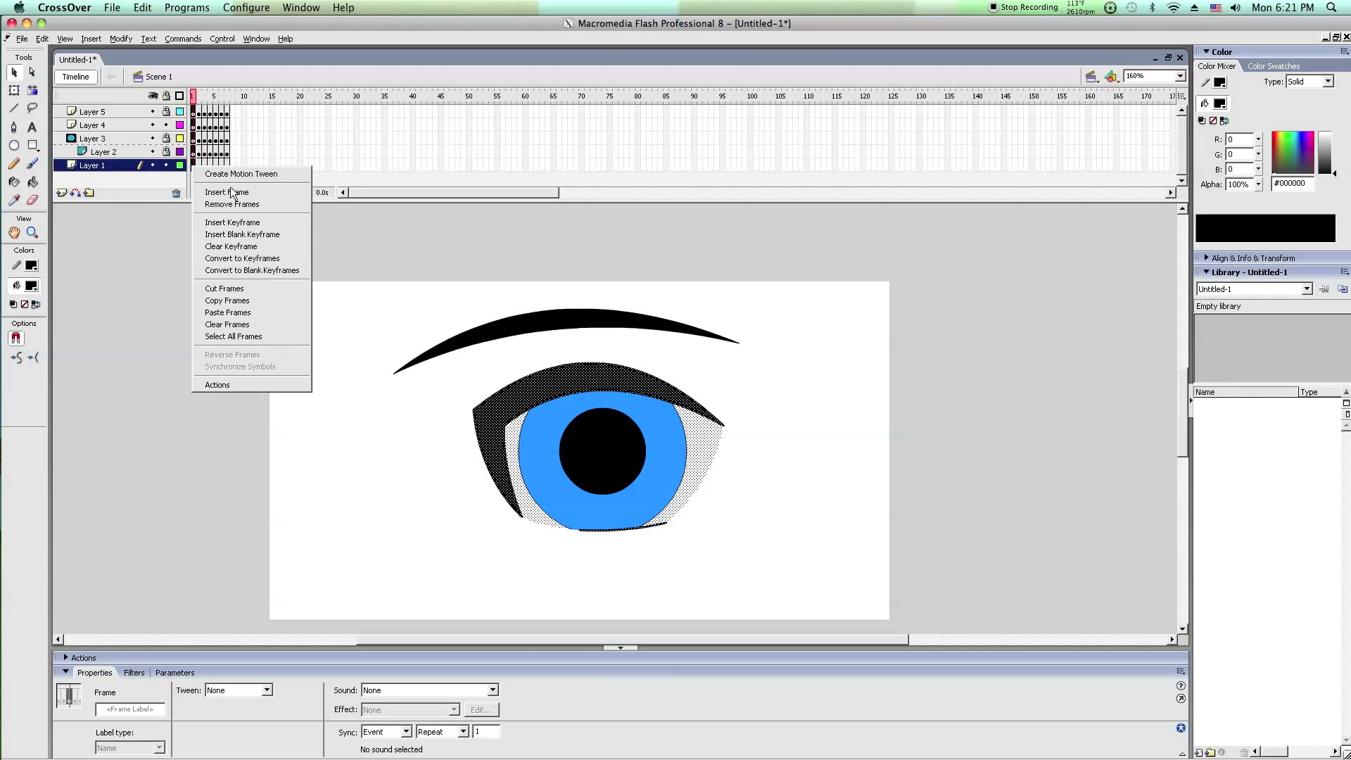
left_click(245, 300)
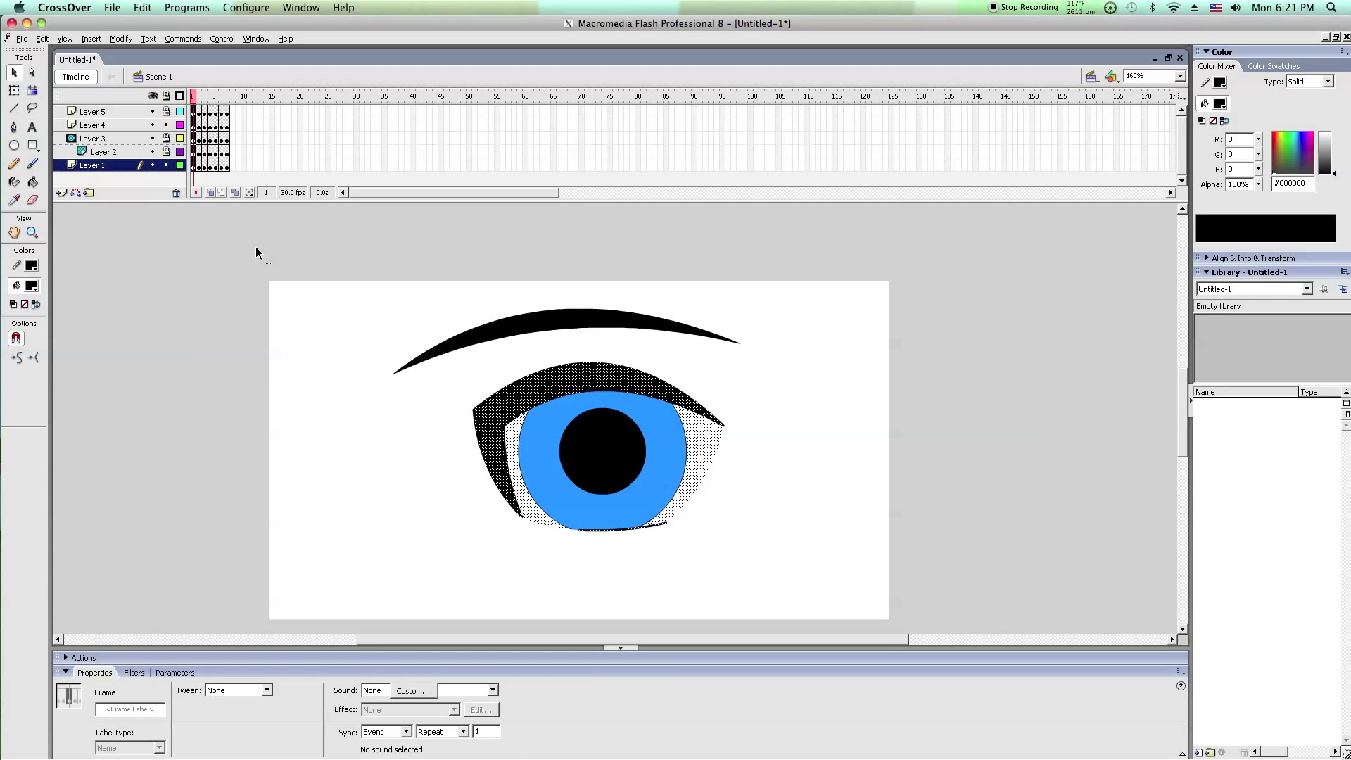
left_click(256, 256)
left_click_drag(234, 107, 239, 175)
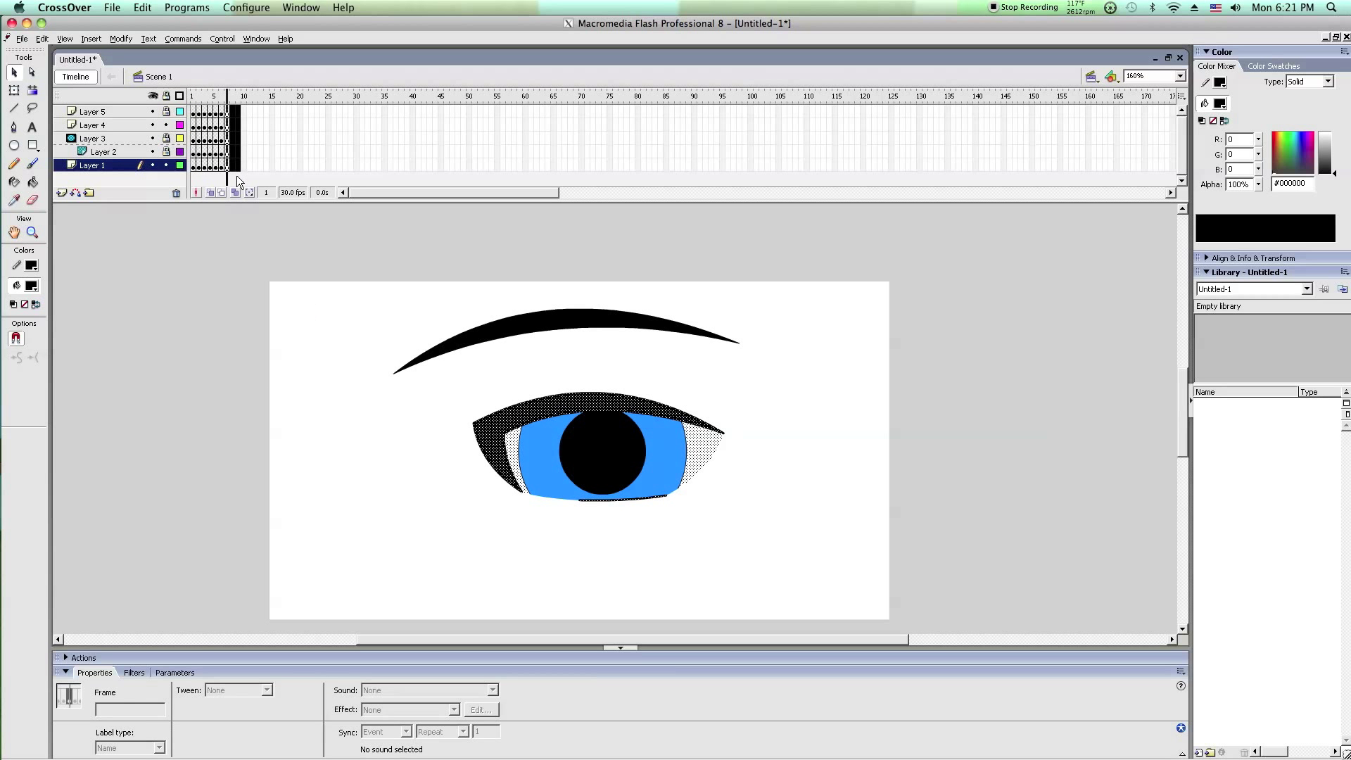
right_click(232, 167)
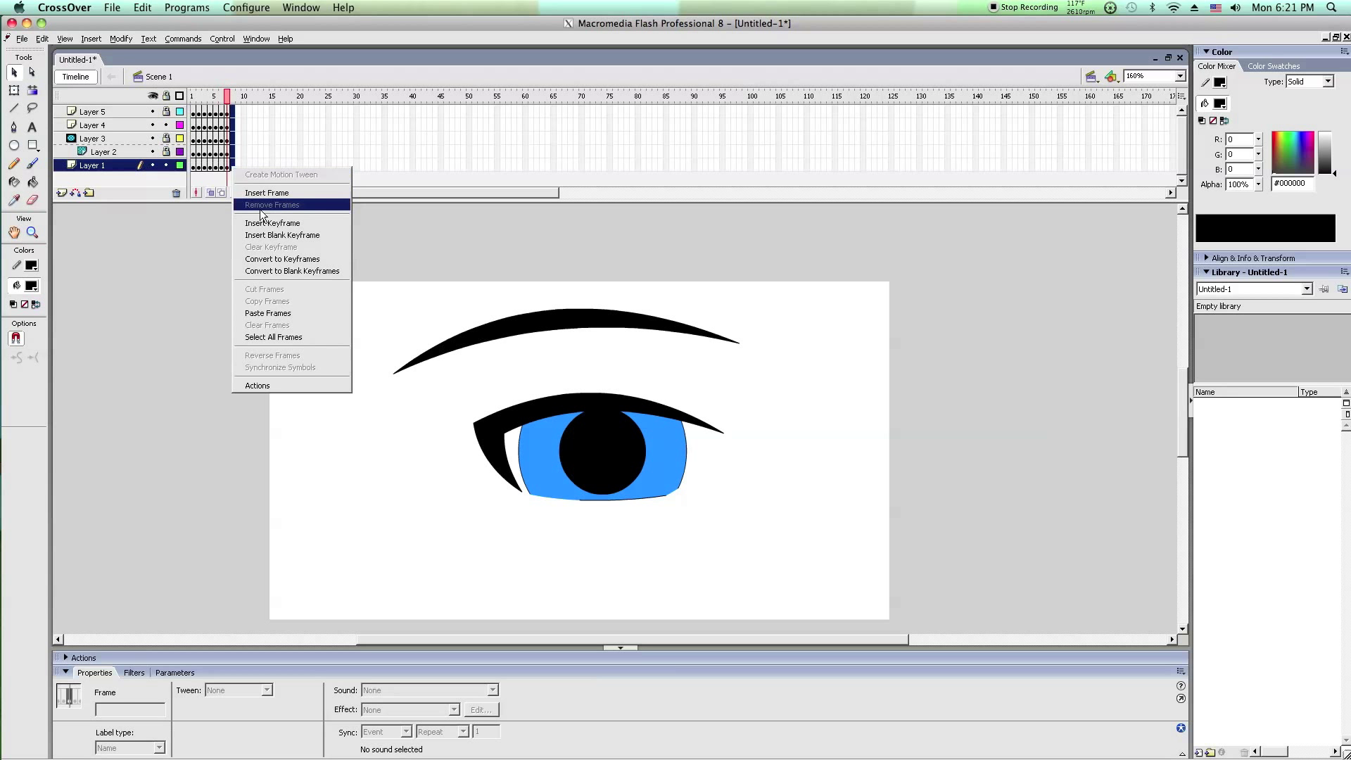
left_click(285, 313)
left_click(268, 271)
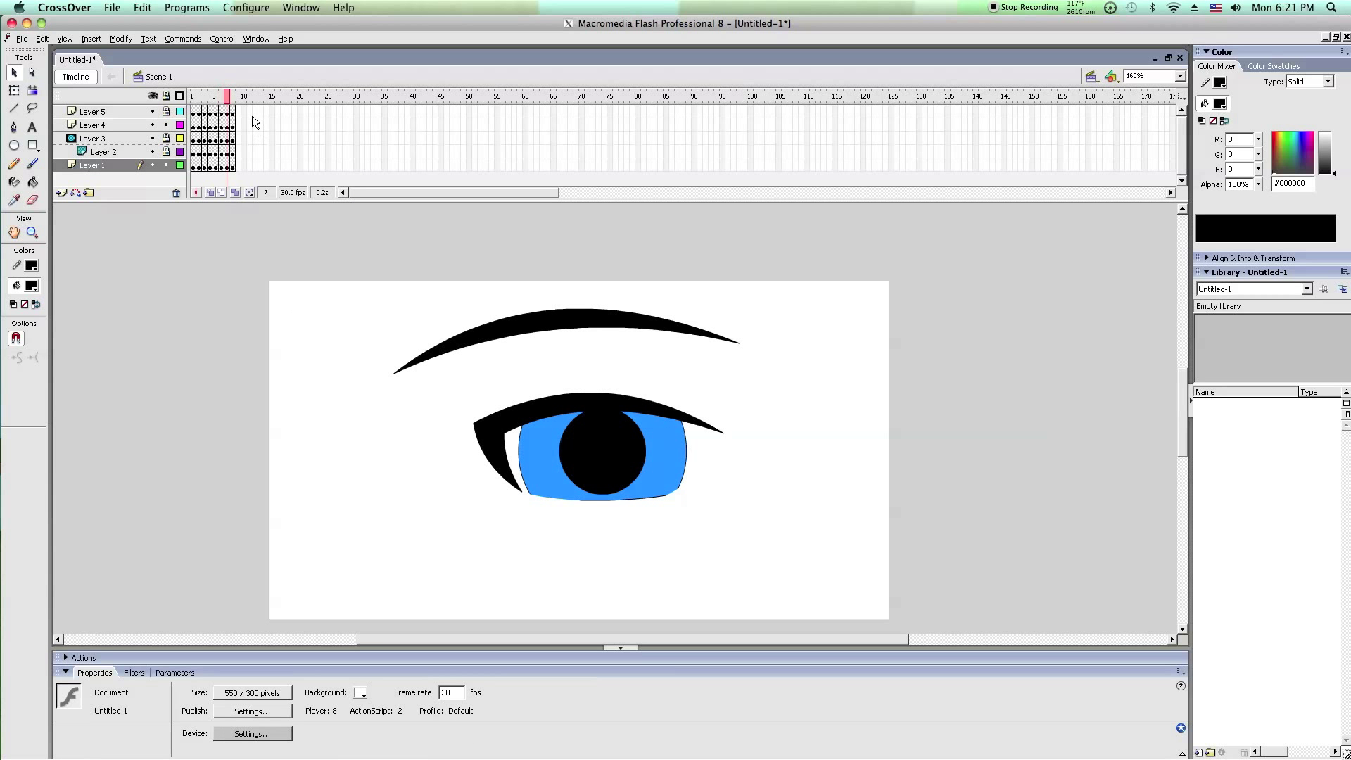
left_click(233, 111)
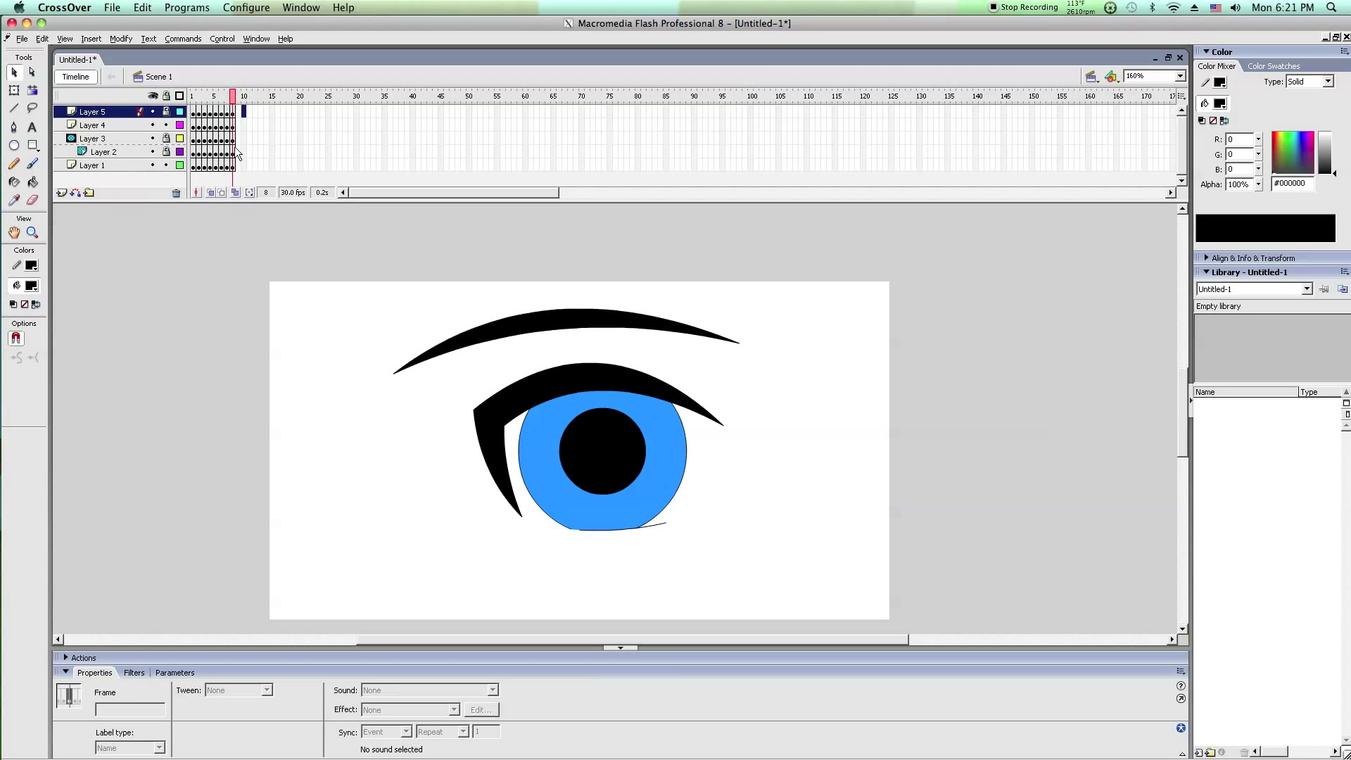
Insert frames at frame 90 on all five layers so the open eye holds for 3 seconds.
mouse_move(240, 97)
left_mouse_down()
mouse_move(198, 104)
mouse_move(234, 111)
left_mouse_up()
left_click_drag(445, 193, 459, 194)
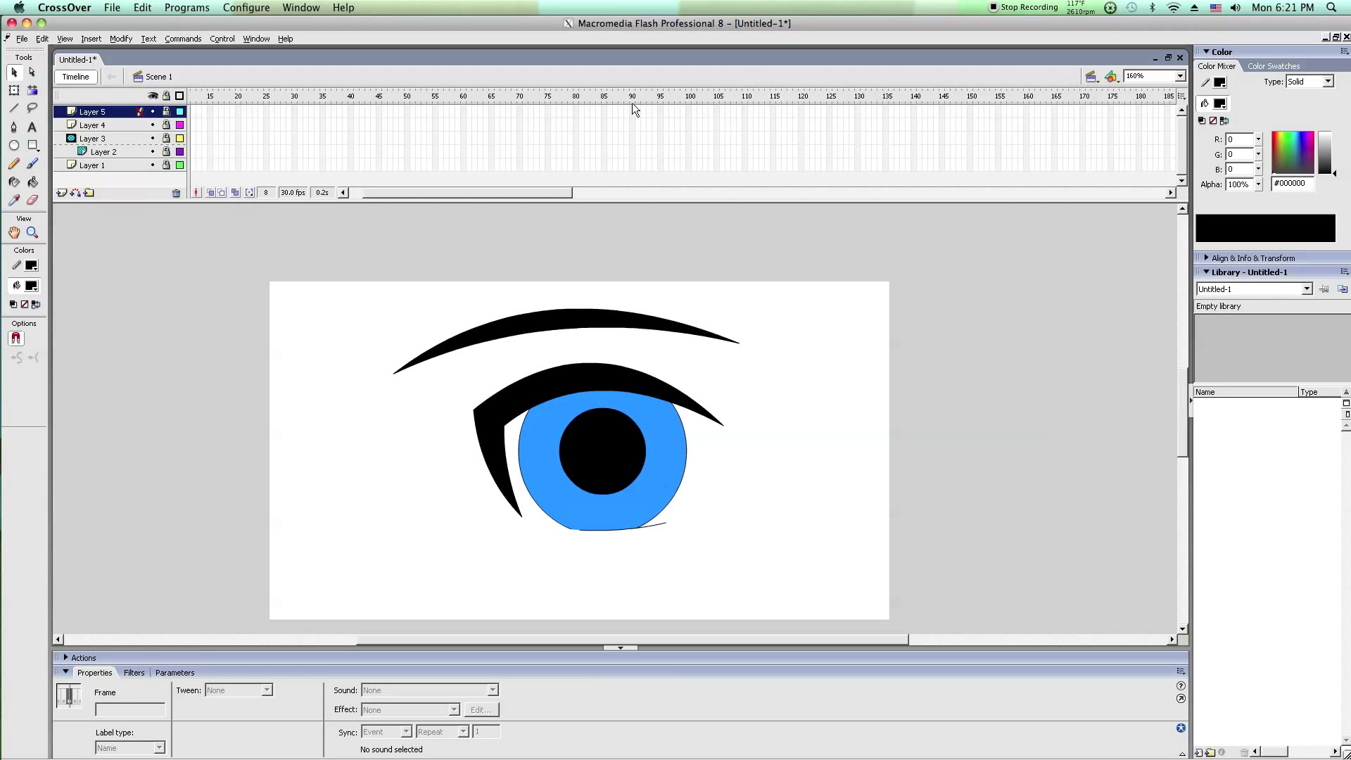
left_click_drag(632, 107, 632, 167)
right_click(632, 168)
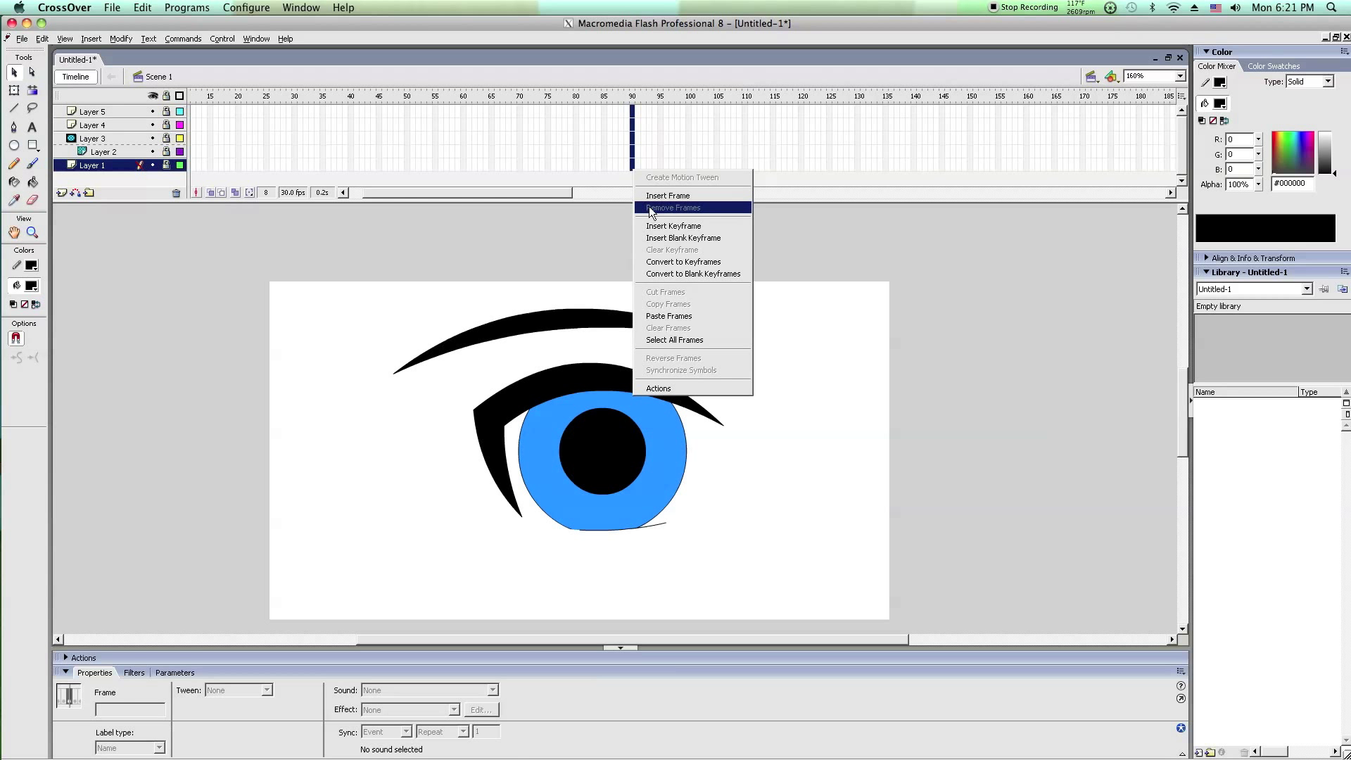
left_click(661, 196)
left_click(644, 226)
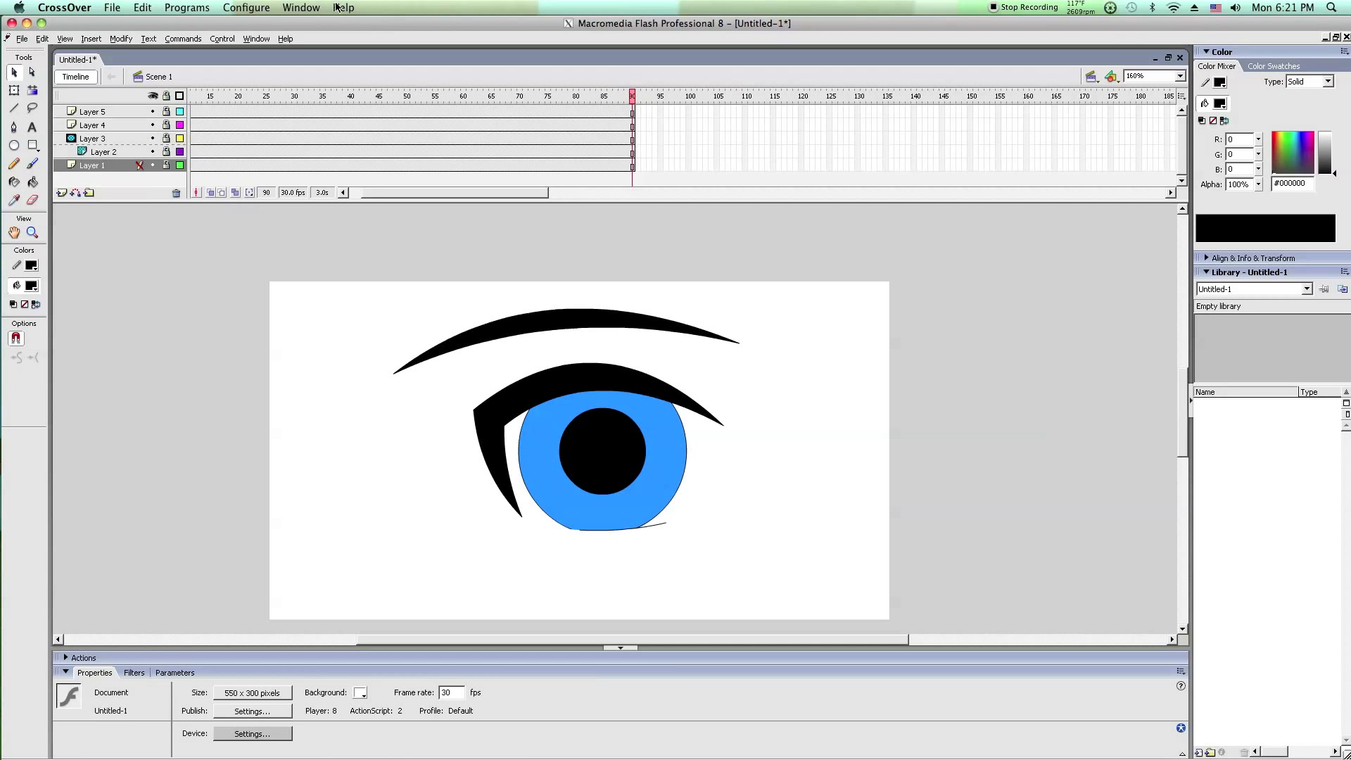
left_click(222, 39)
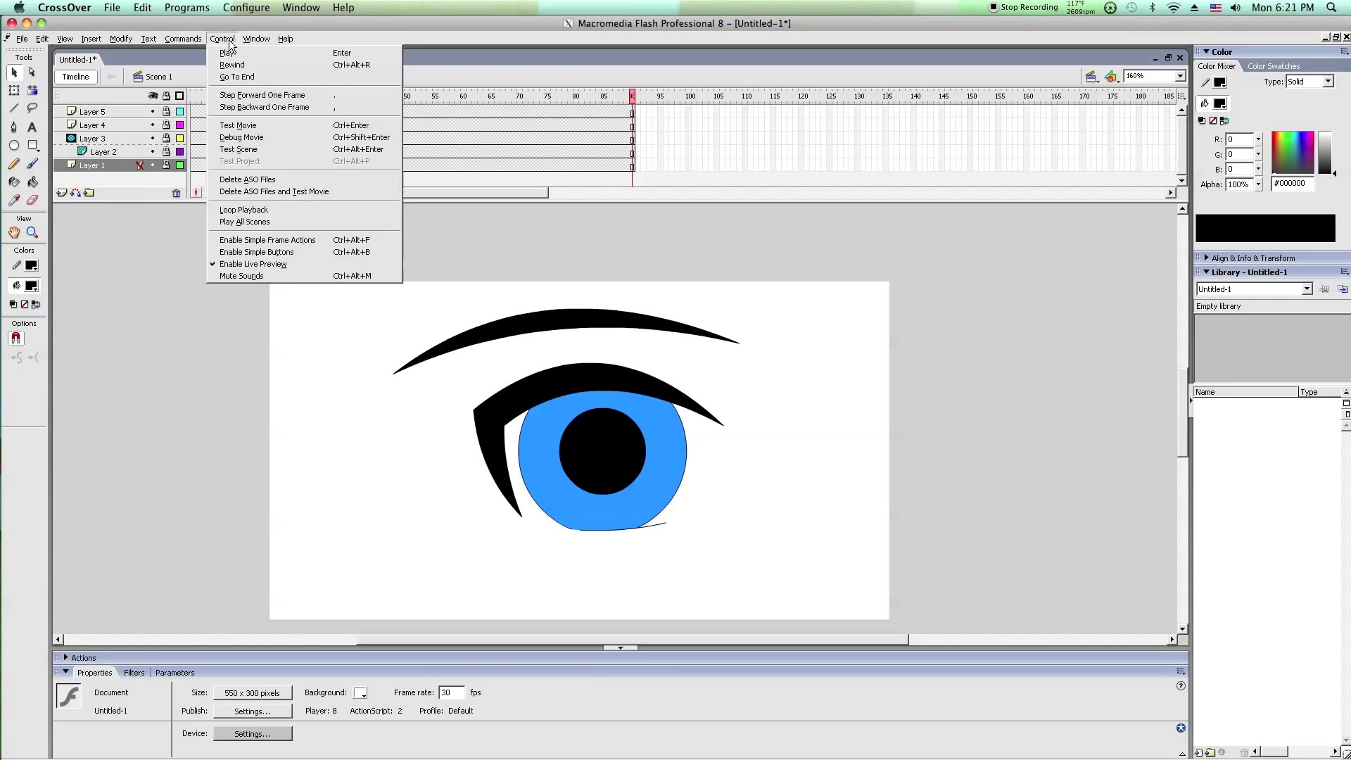
Test-play the blink in the SWF preview window, then close it.
left_click(305, 150)
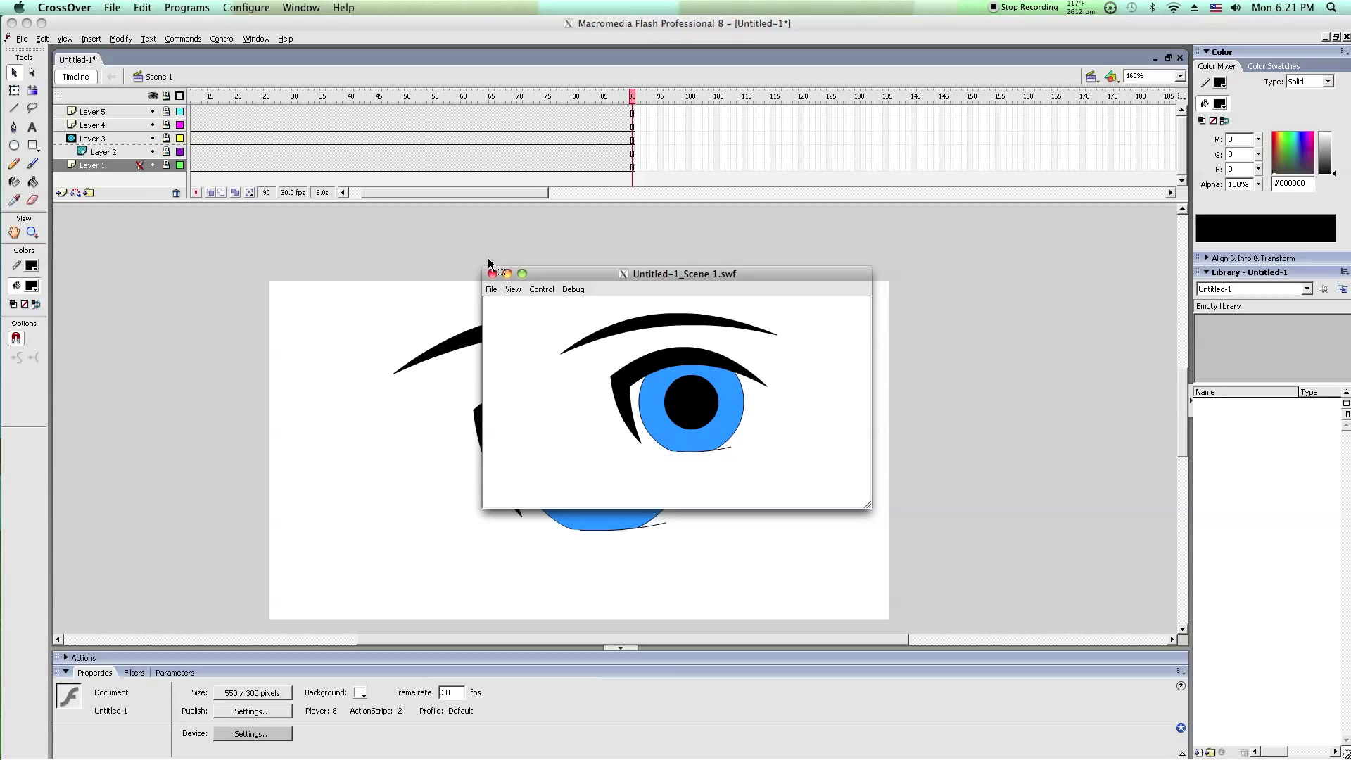
left_click(493, 273)
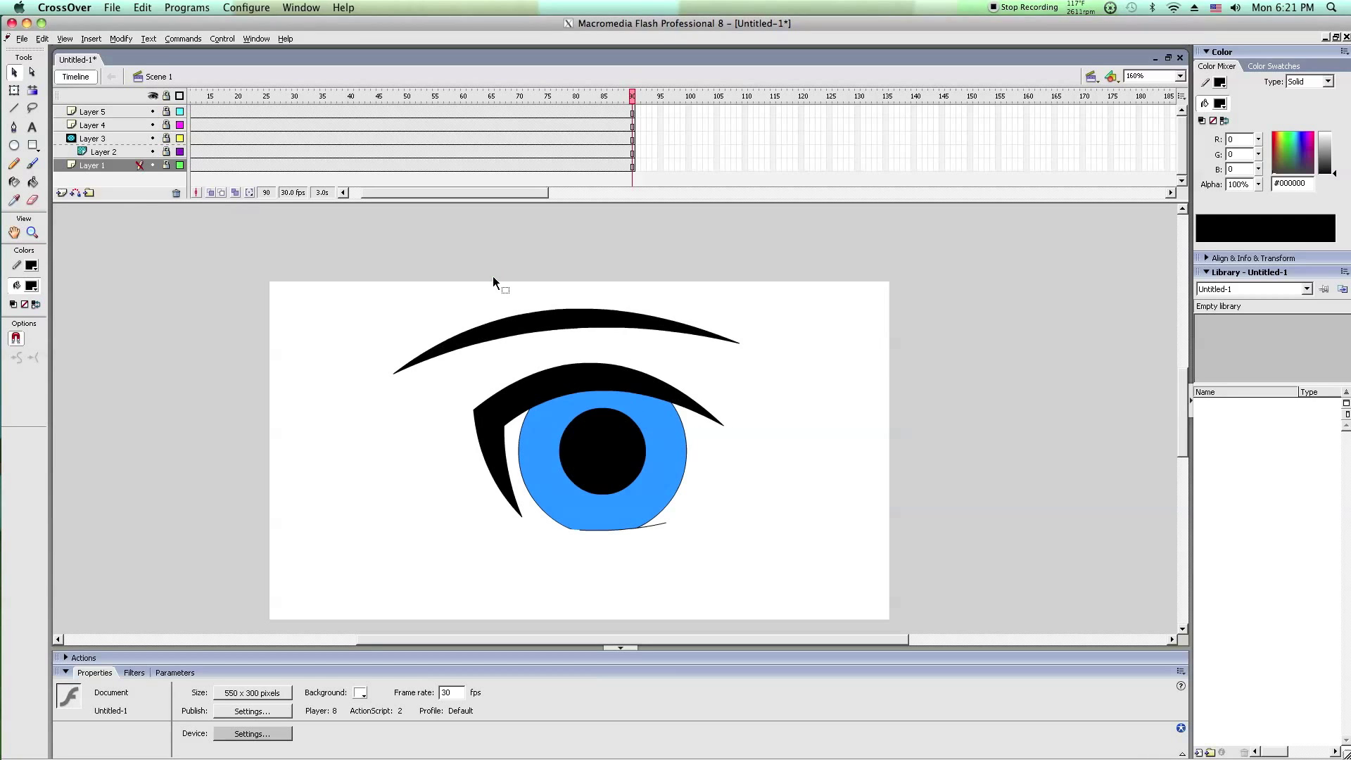